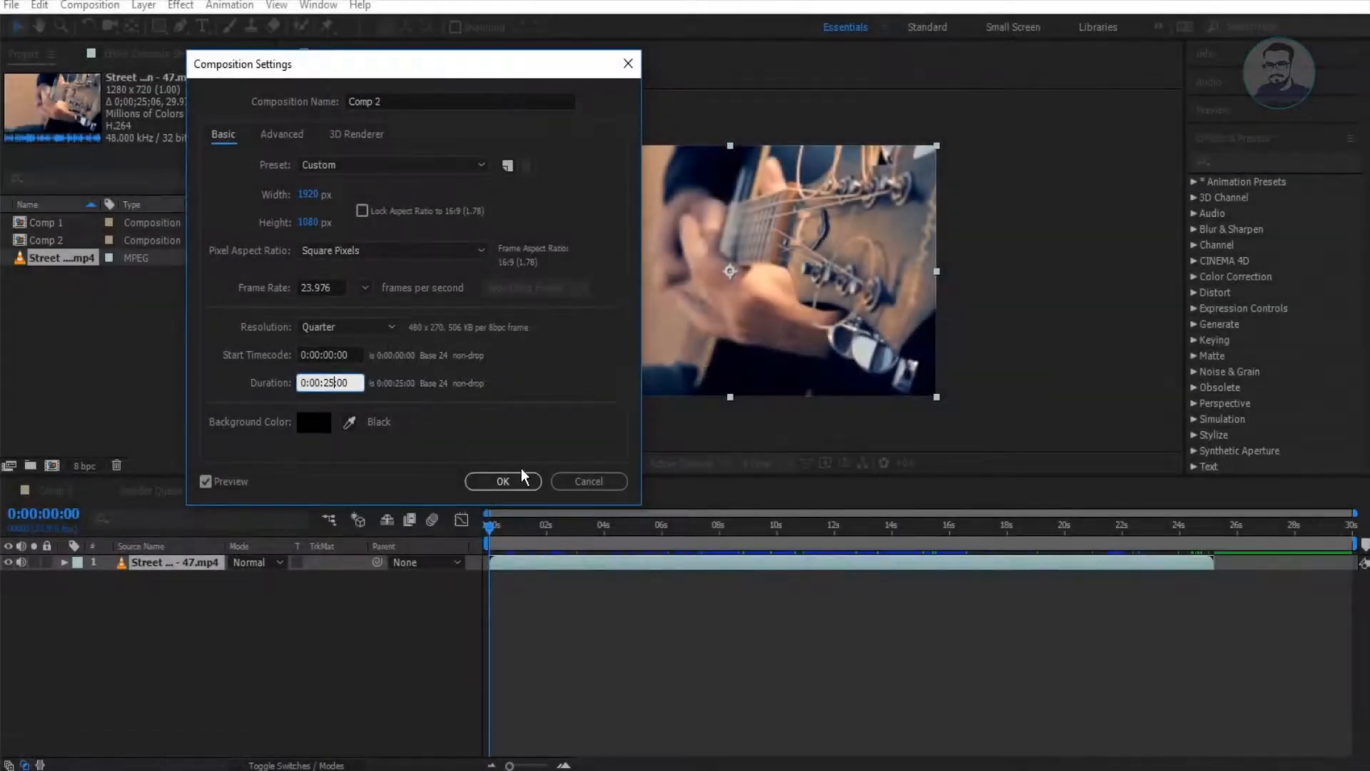
Step: Accept the 0:00:25:00 composition duration and duplicate the video layer in the timeline
click(524, 478)
drag(693, 555, 425, 528)
click(404, 362)
click(181, 26)
click(166, 565)
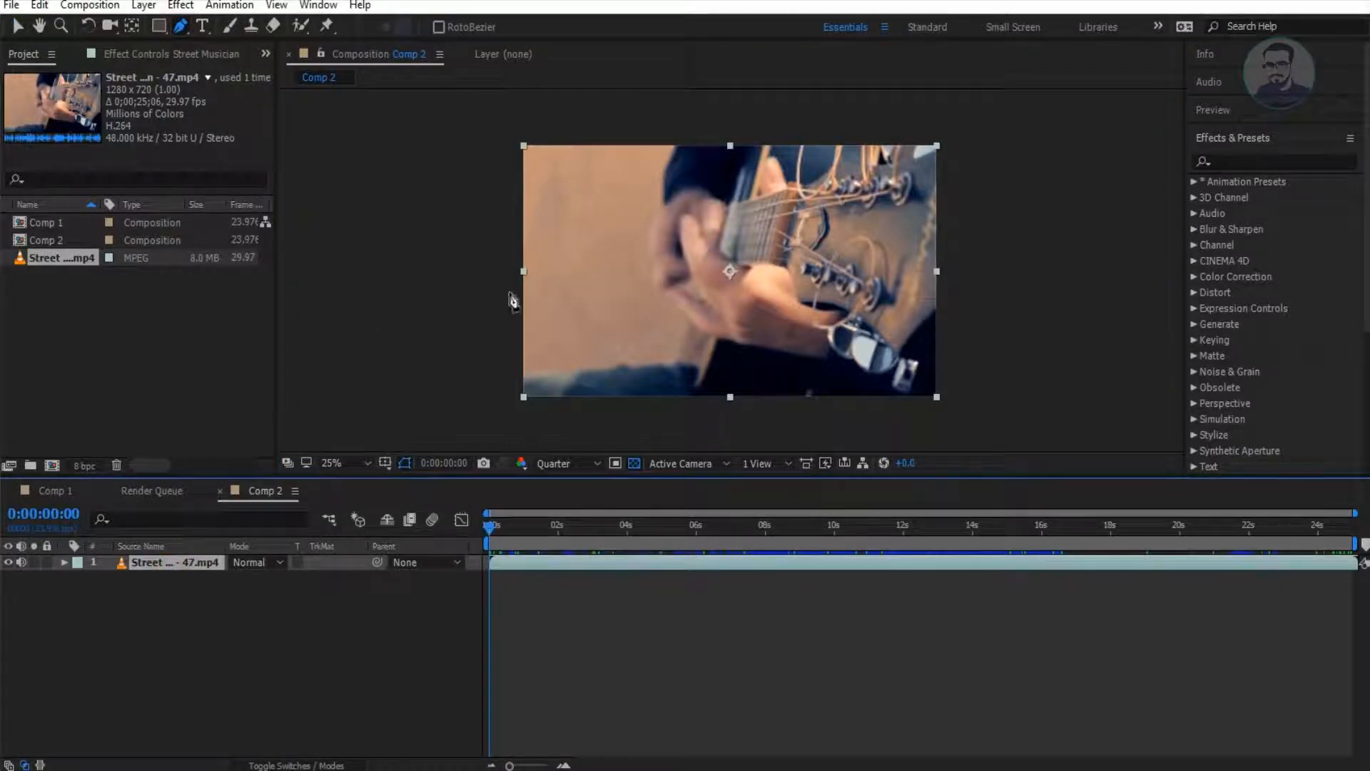
key(ctrl+d)
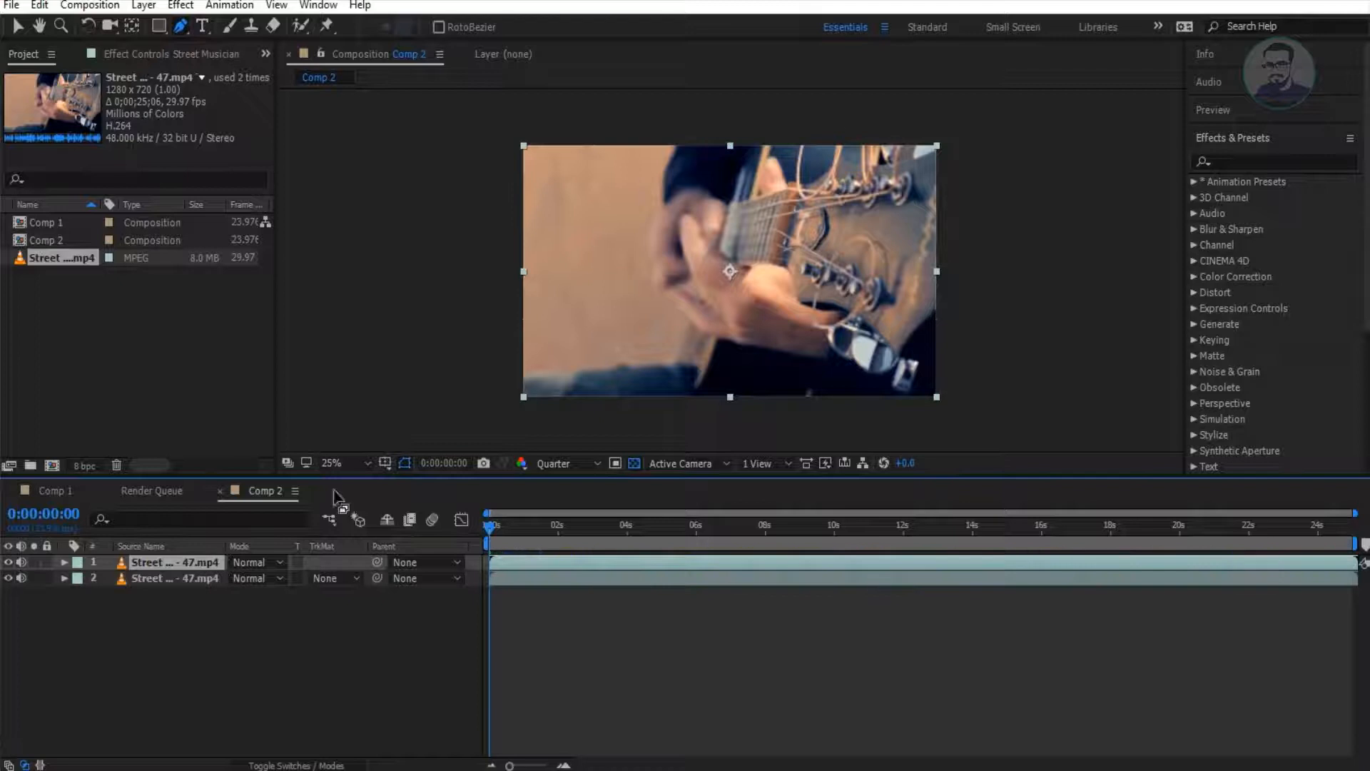
Step: Draw a closed slanted four-sided mask with the Pen tool over the middle of the frame on the upper video layer
click(695, 134)
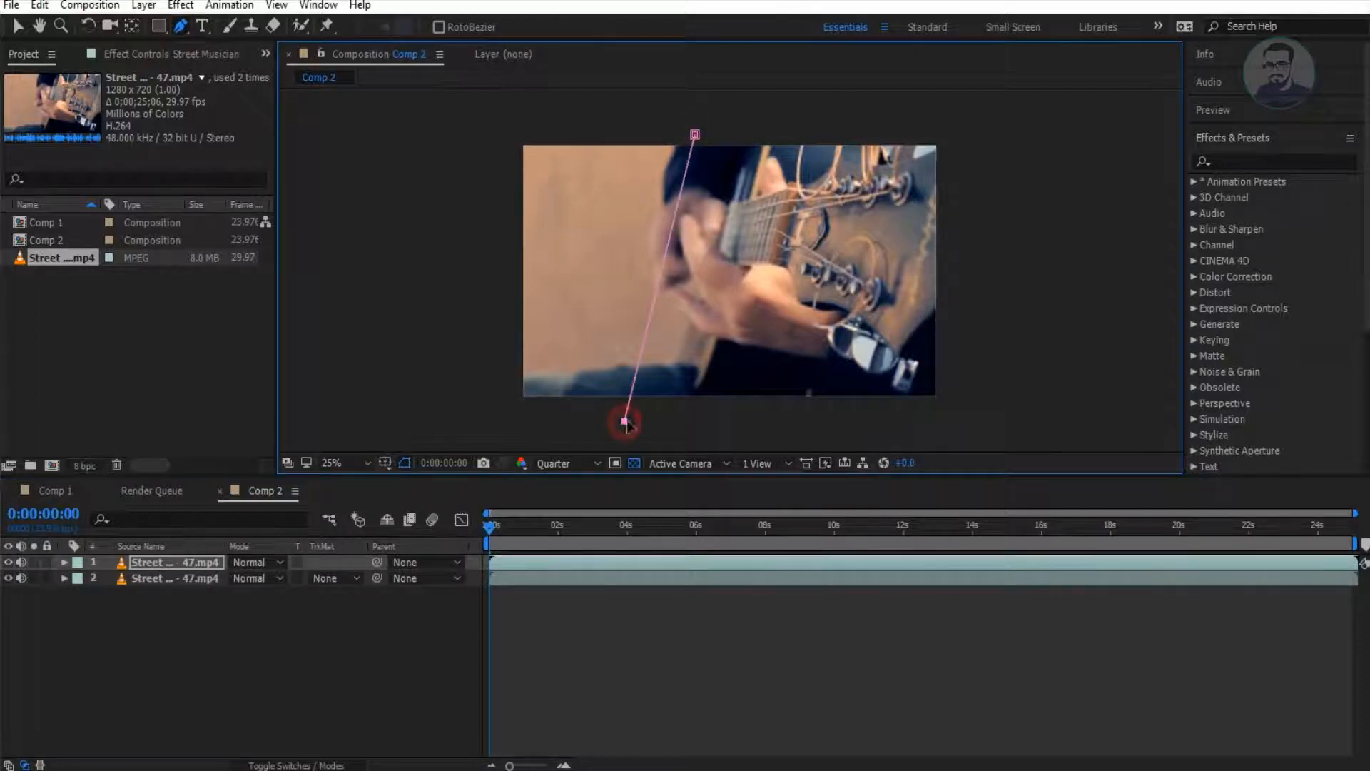
click(812, 128)
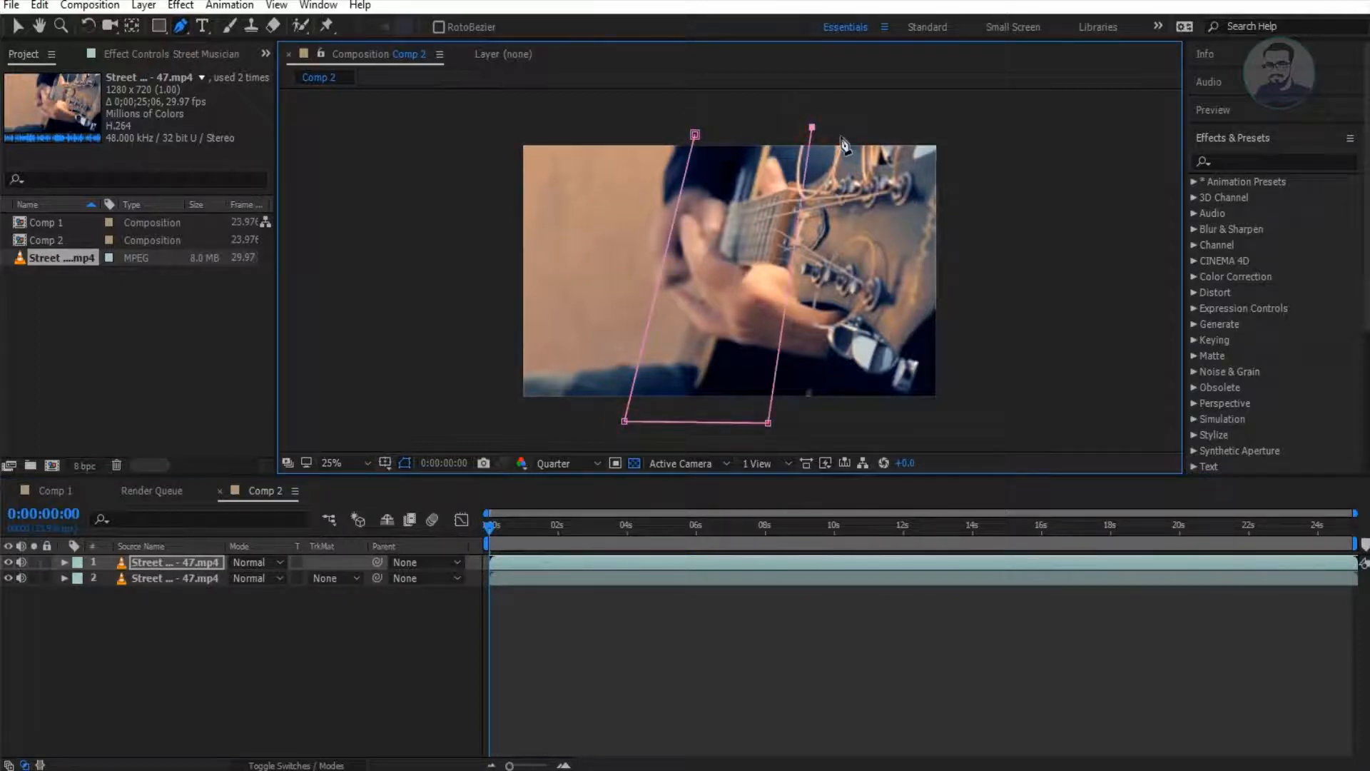
click(827, 121)
click(833, 121)
click(696, 134)
key(v)
click(740, 232)
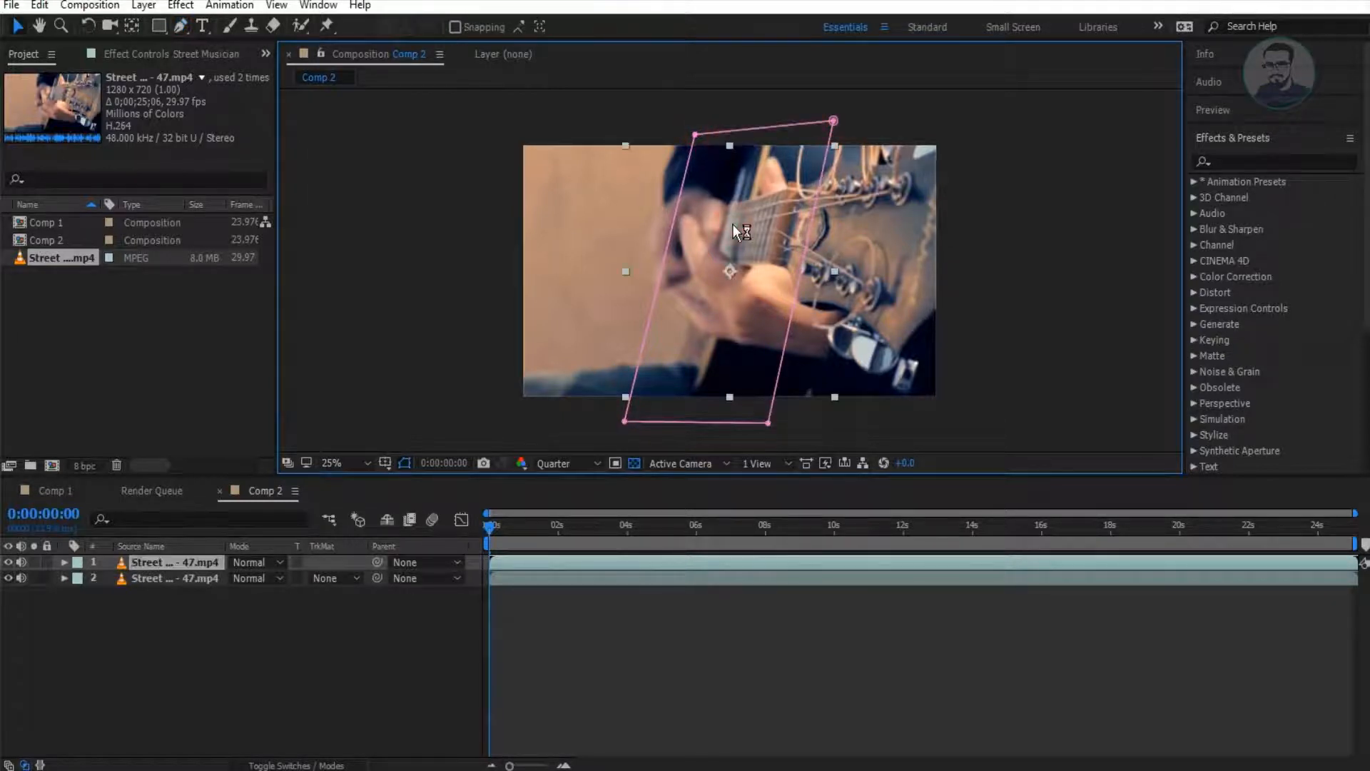
Step: Find the Tritone effect and apply it to the masked middle strip layer
click(1291, 161)
text(triton)
drag(1252, 203, 741, 190)
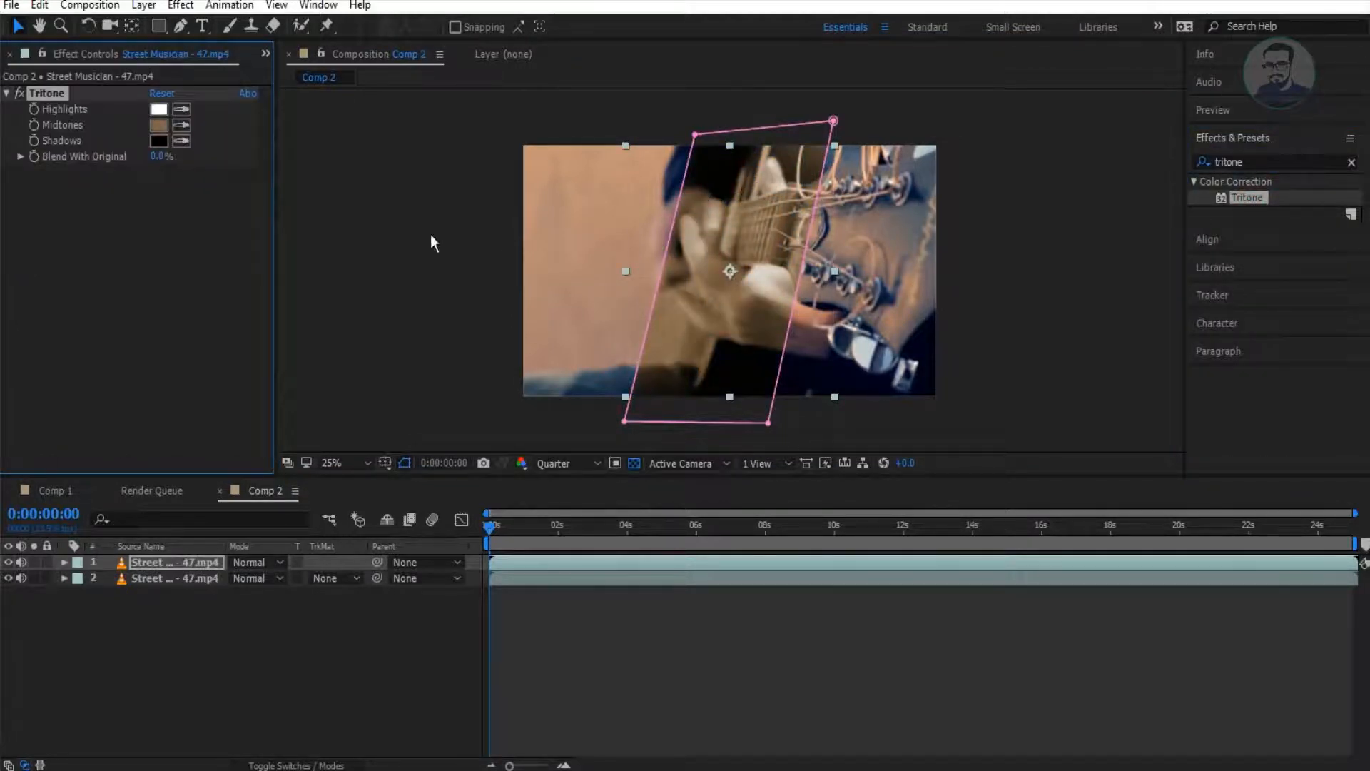
click(388, 234)
click(727, 294)
Step: Set the middle strip's Tritone midtones colour to dark navy blue, 000735
click(158, 125)
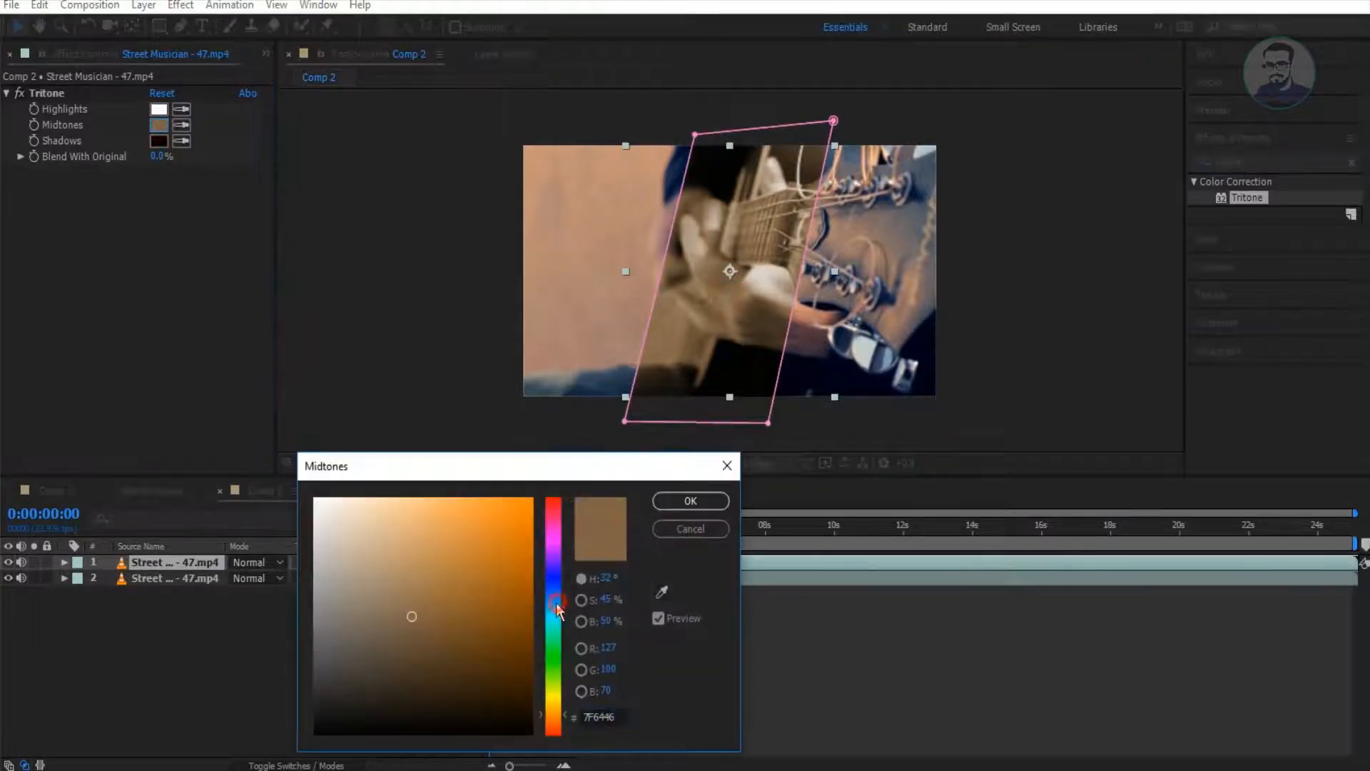
drag(556, 602, 553, 595)
mouse_move(510, 636)
mouse_down()
mouse_move(507, 656)
mouse_move(531, 685)
mouse_up()
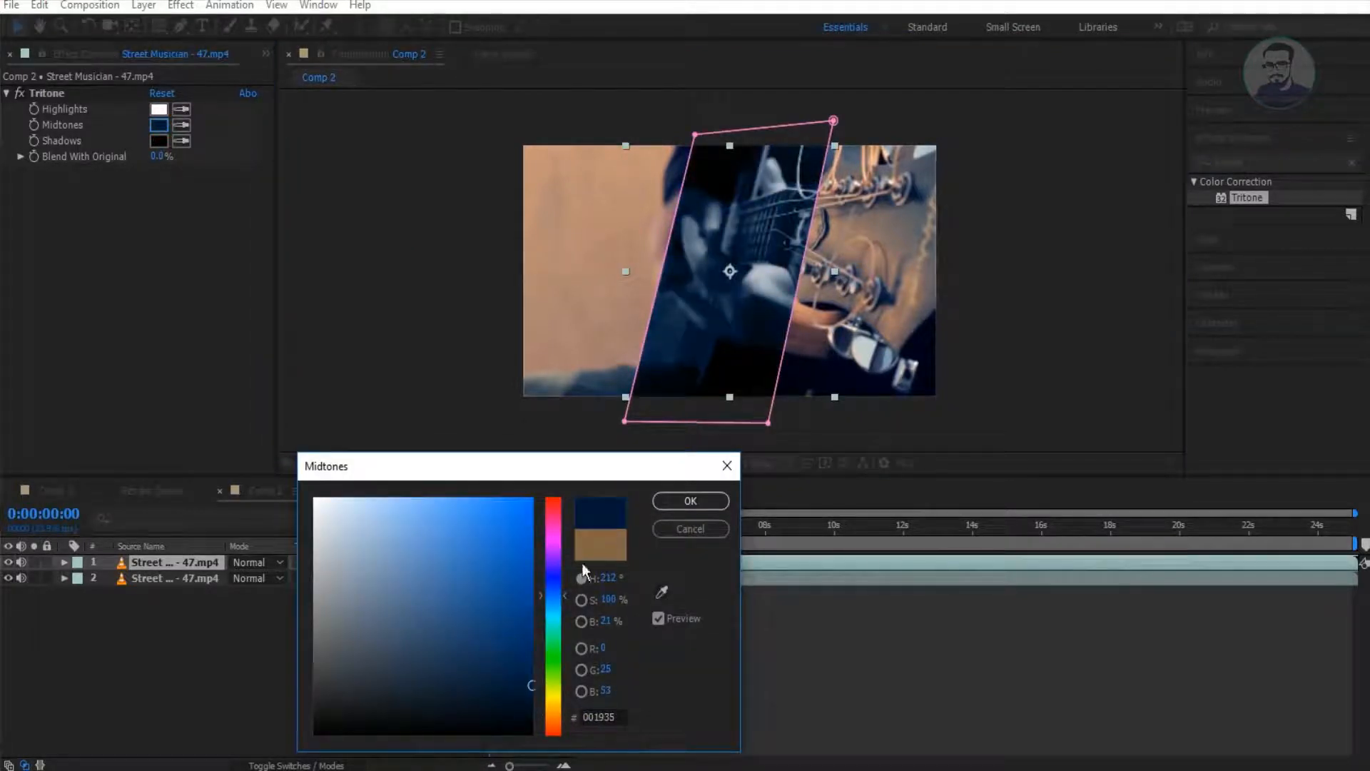
click(552, 582)
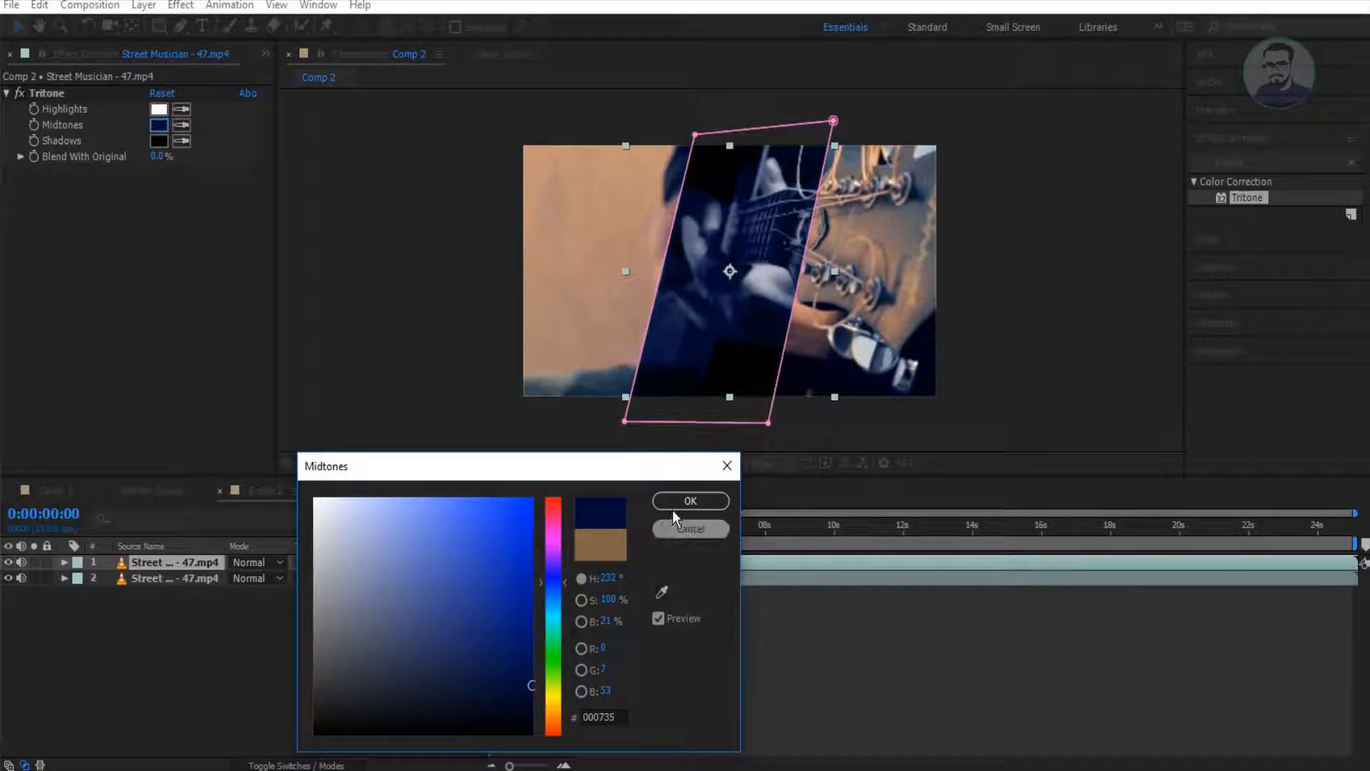
drag(554, 603, 571, 580)
click(691, 503)
Step: Set the middle strip's Tritone highlights to bright cyan with hue 191° and full saturation and brightness
click(159, 109)
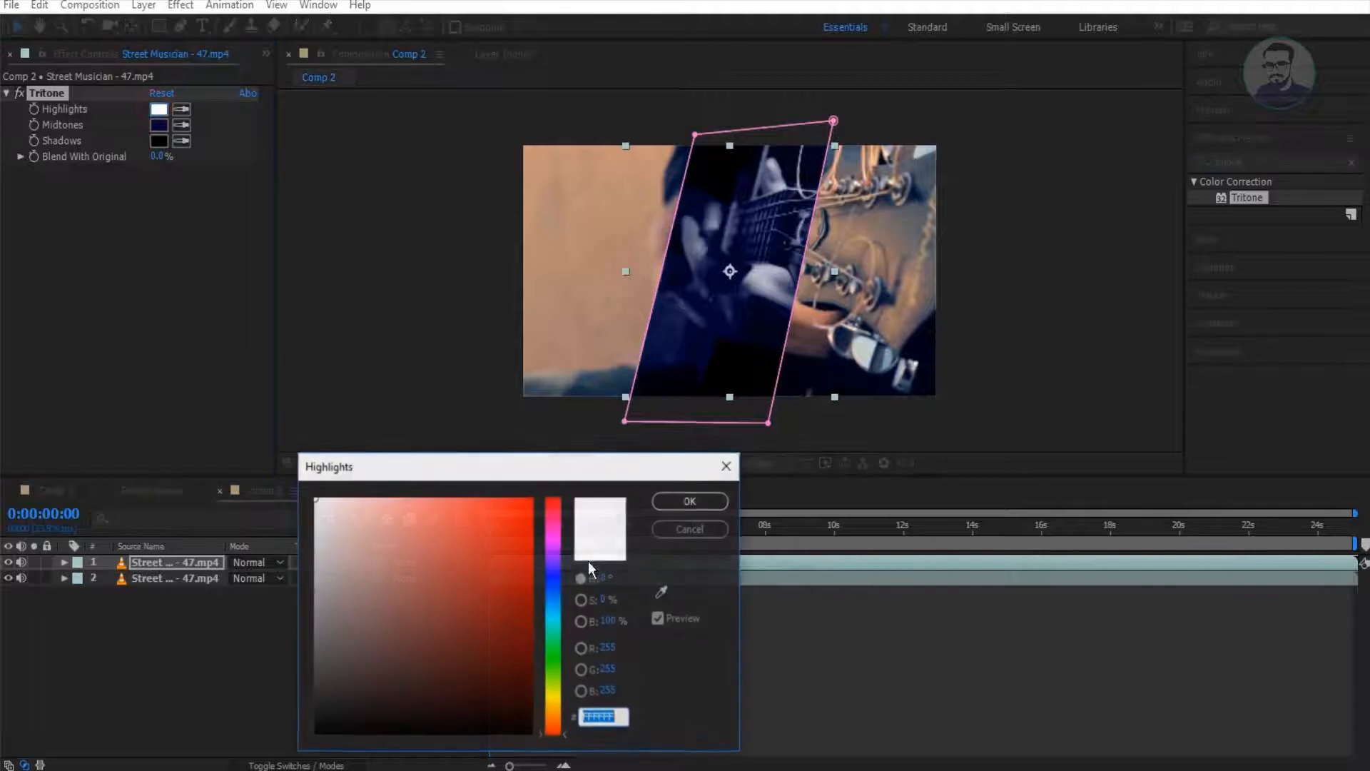
click(554, 607)
drag(531, 591, 574, 439)
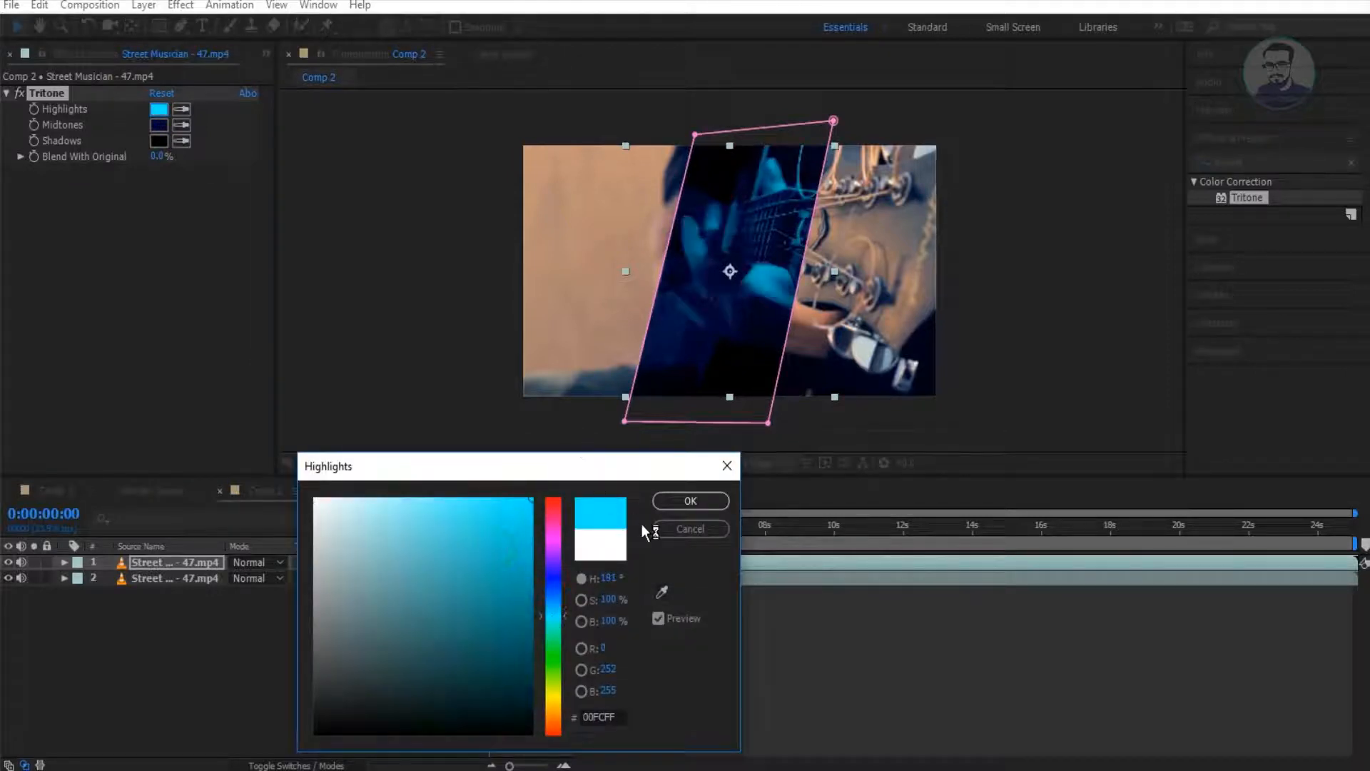
click(689, 500)
Step: Change the middle strip's Tritone midtones to a dark teal blue that matches the cyan highlights
click(158, 125)
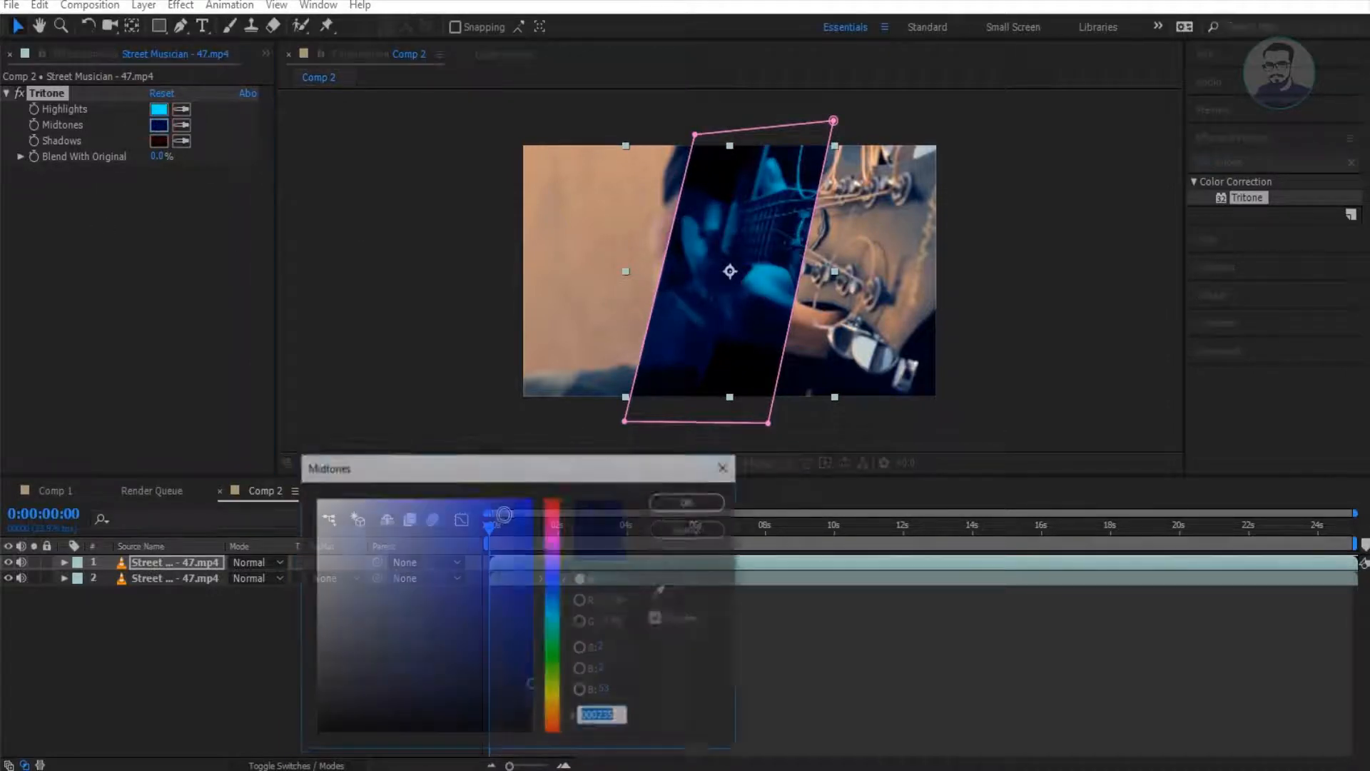
mouse_move(550, 594)
mouse_down()
mouse_move(546, 608)
mouse_move(606, 599)
mouse_up()
drag(500, 632, 530, 678)
click(690, 501)
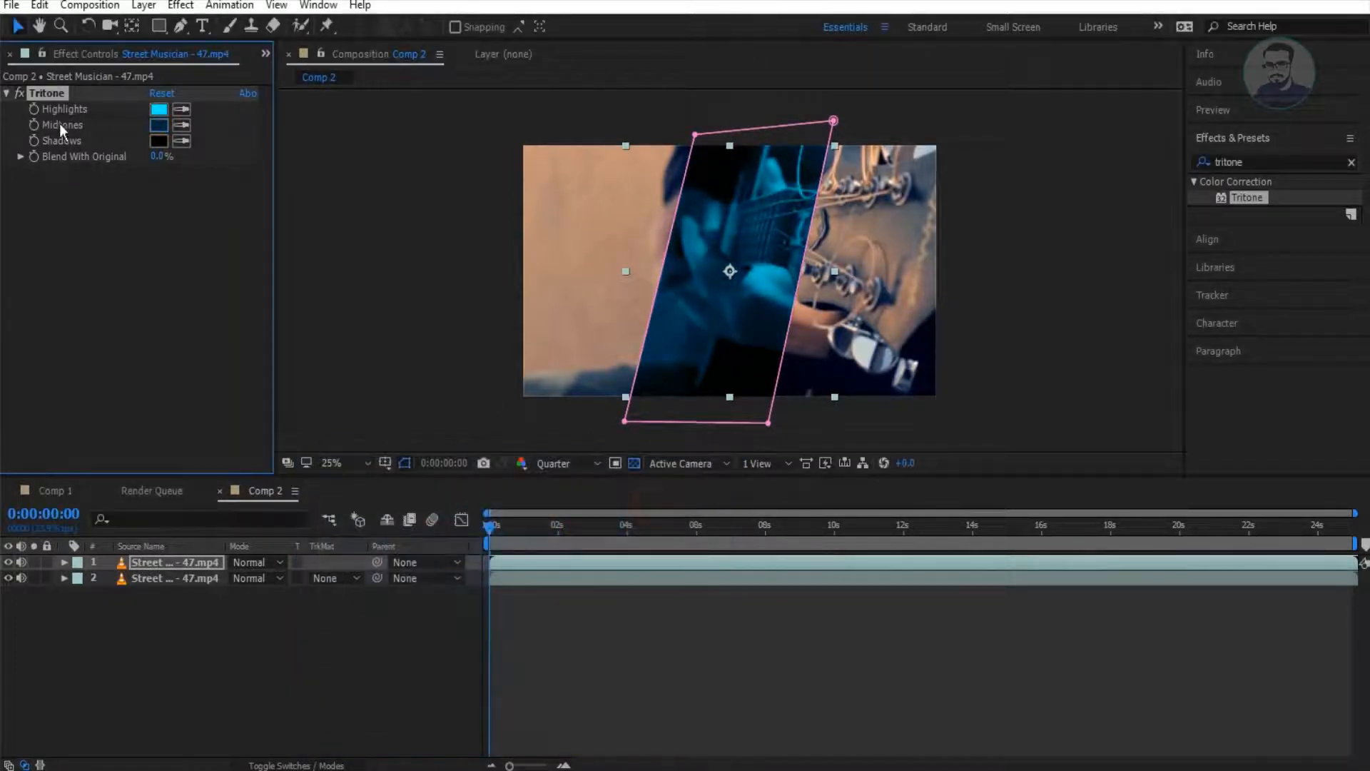
Step: Set the middle strip's Tritone shadows to a nearly black blue and check the tint along the timeline
click(164, 144)
click(554, 593)
drag(529, 679, 534, 715)
key(Return)
click(454, 433)
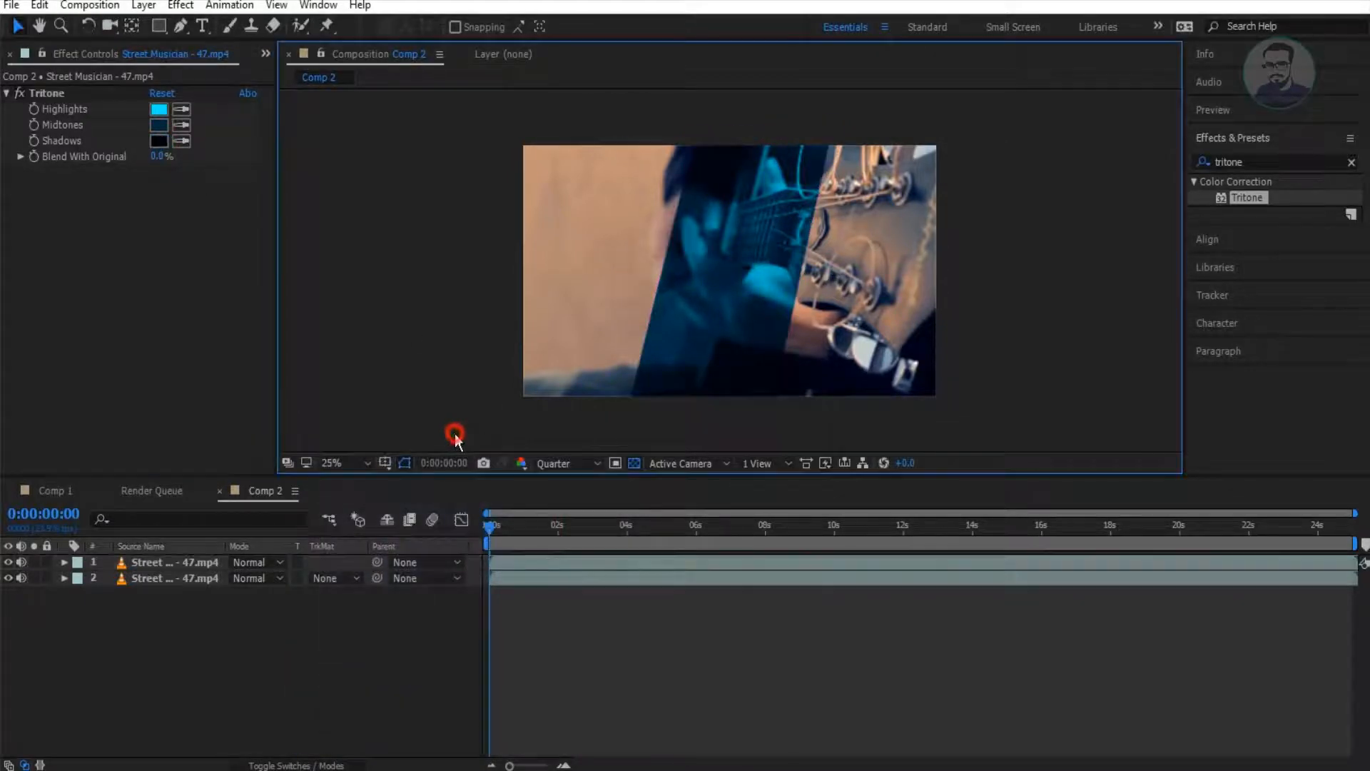
drag(517, 550, 423, 521)
Step: Apply the Generate Stroke effect to the masked middle strip and set its brush size to 7.2
click(740, 321)
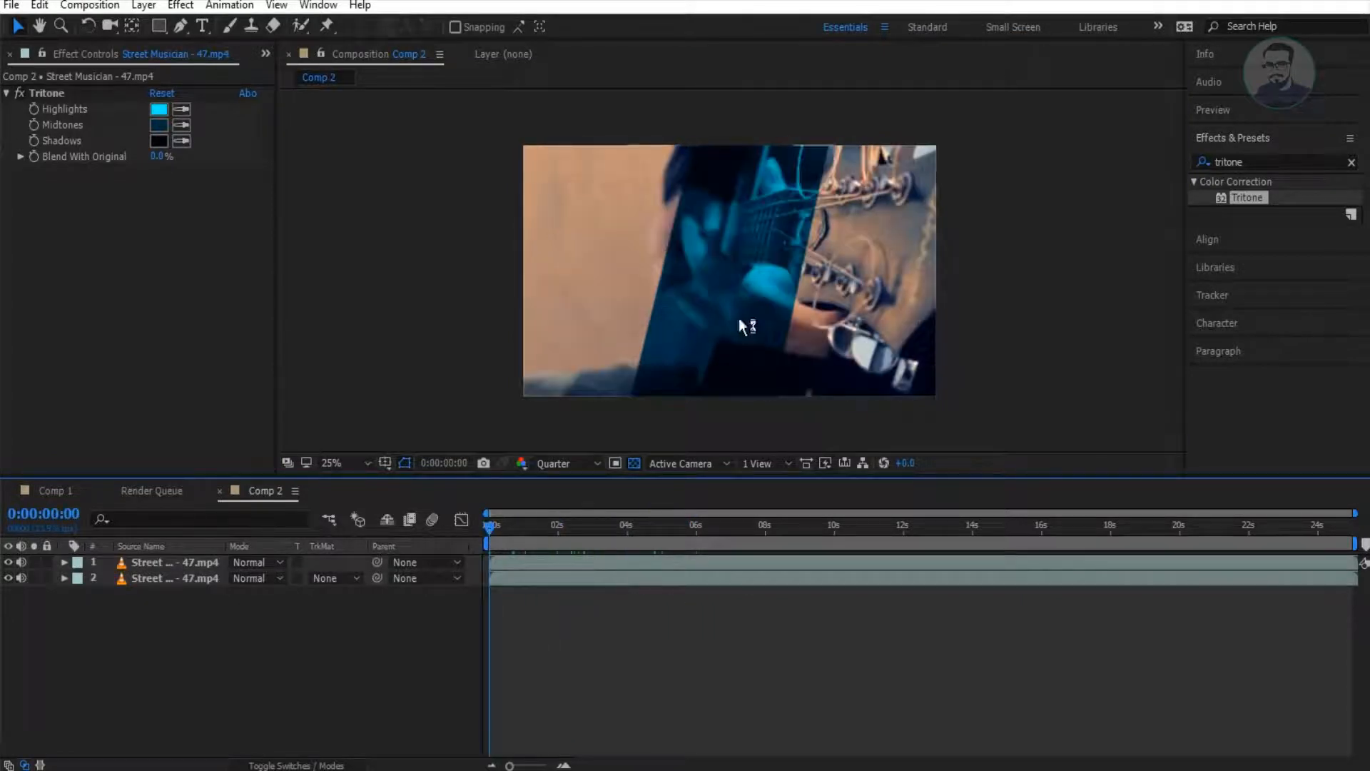
double_click(1269, 162)
text(stroke)
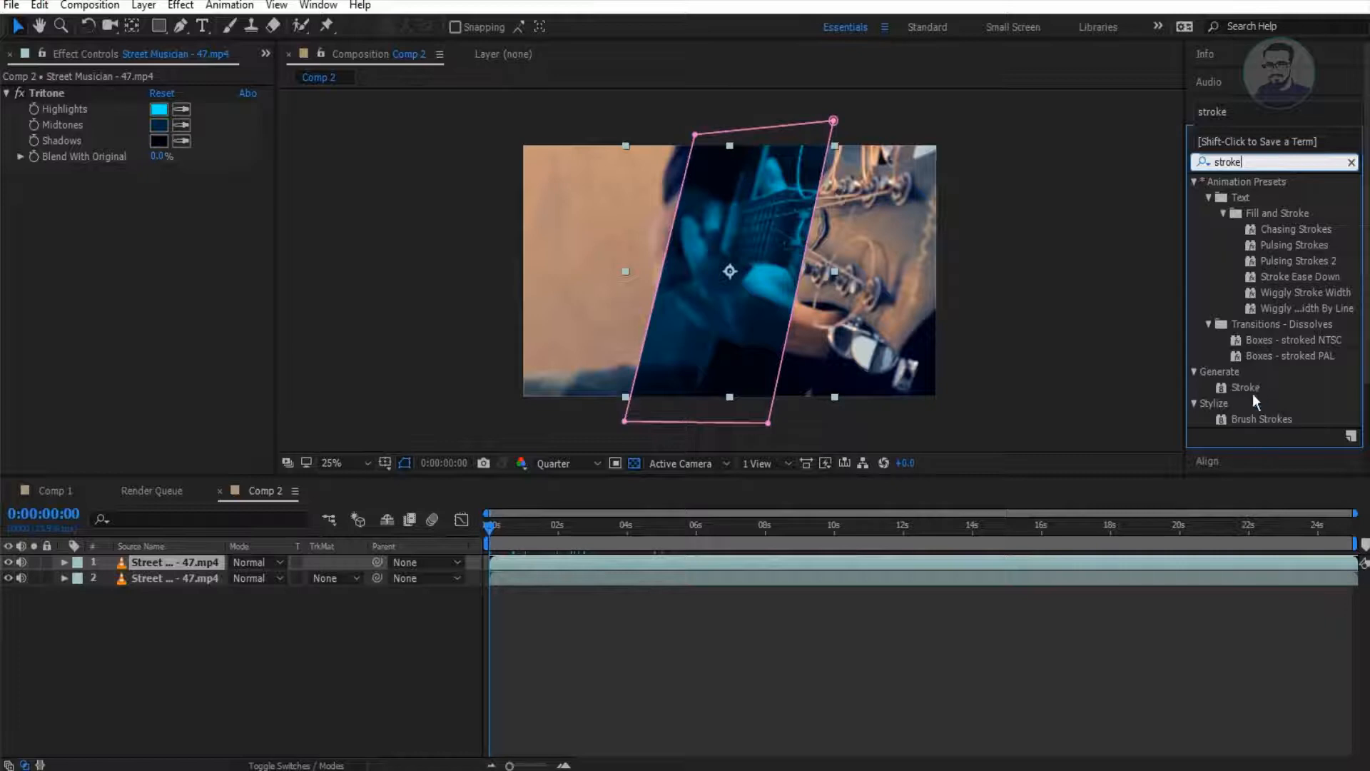
drag(1253, 393, 727, 307)
drag(156, 250, 205, 257)
click(342, 229)
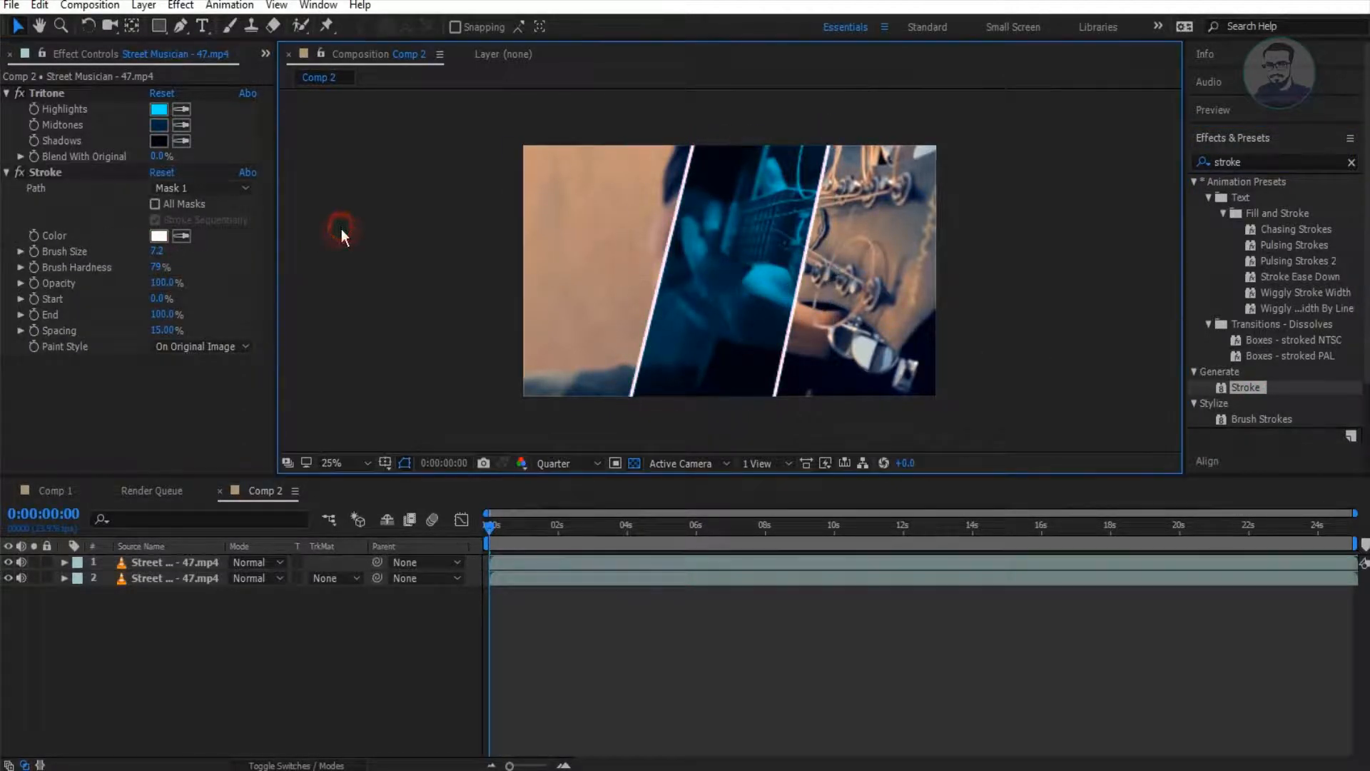
Step: Duplicate the unmasked bottom video layer for the left part of the frame
click(730, 280)
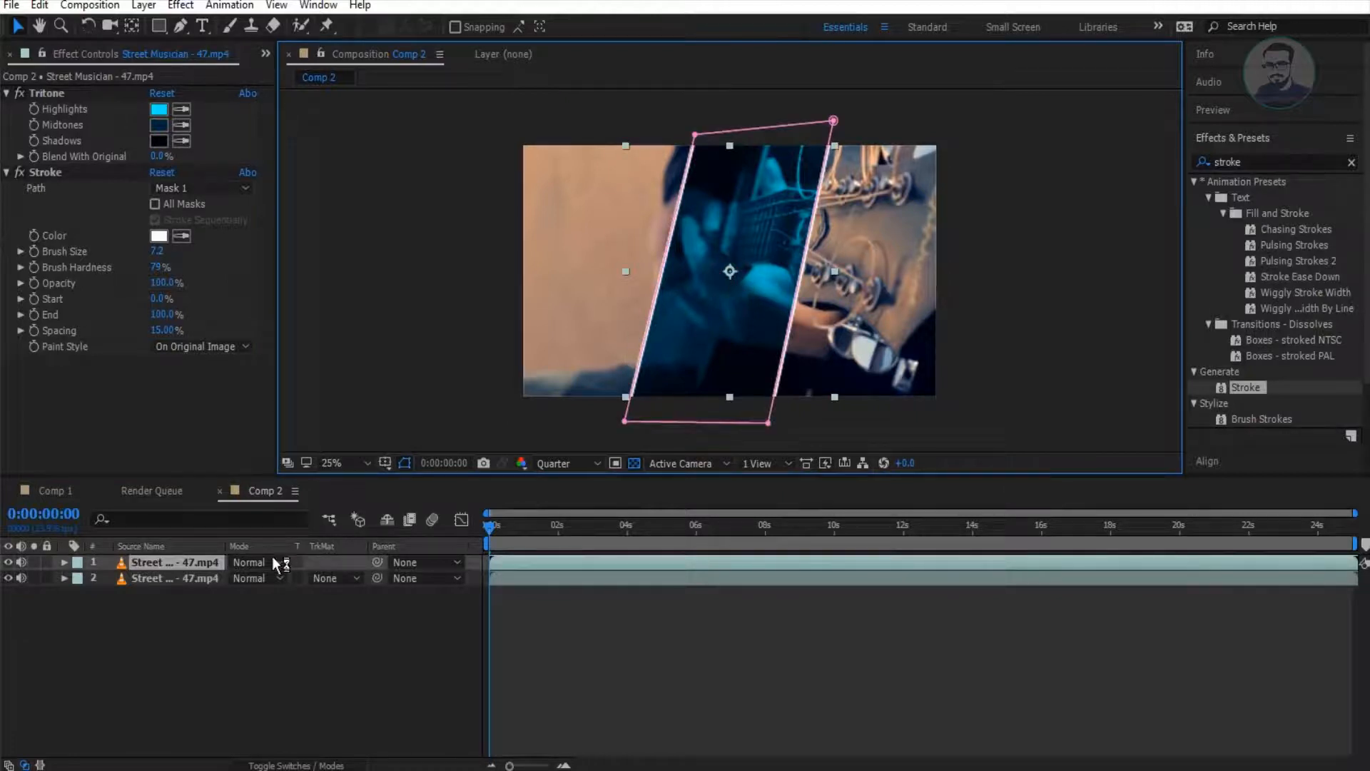
click(179, 582)
key(ctrl+d)
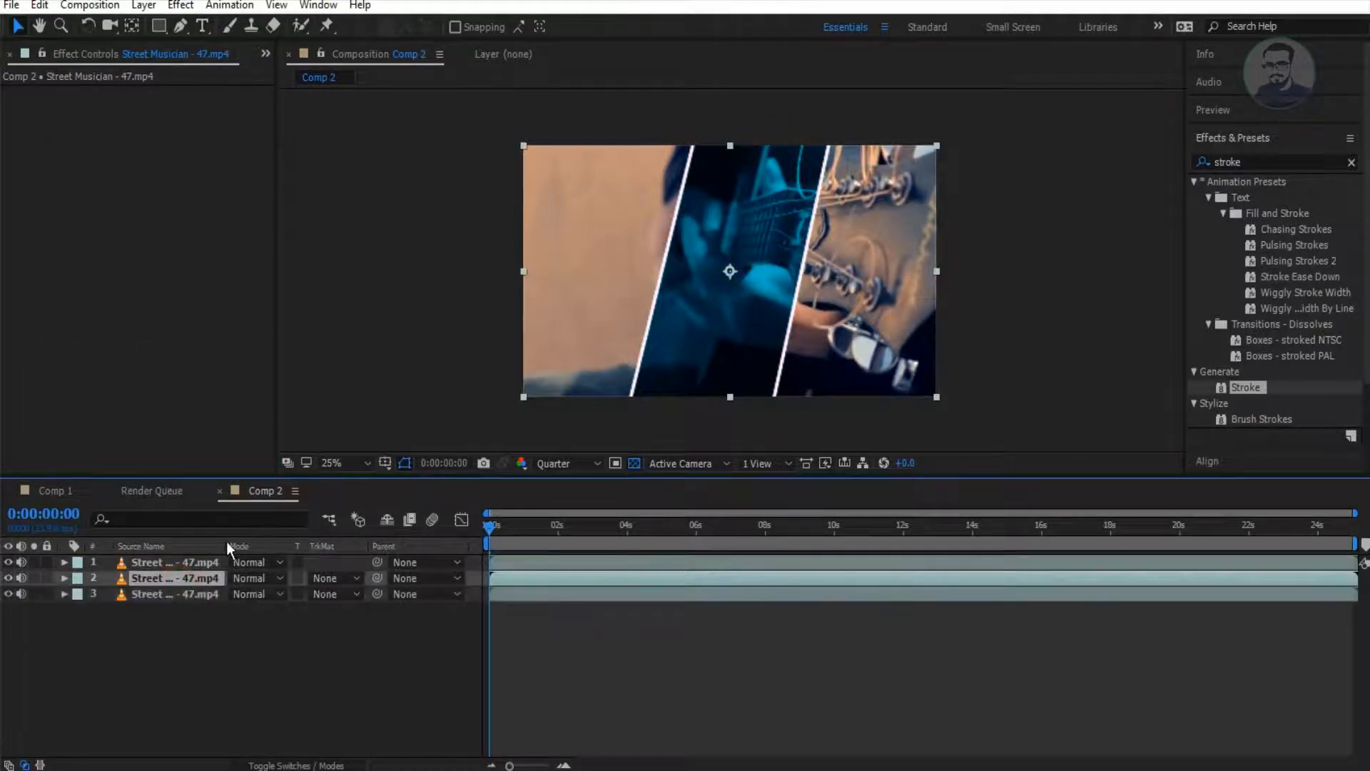
Step: Draw a closed Pen mask on layer 2 covering the frame area left of the first white line
key(g)
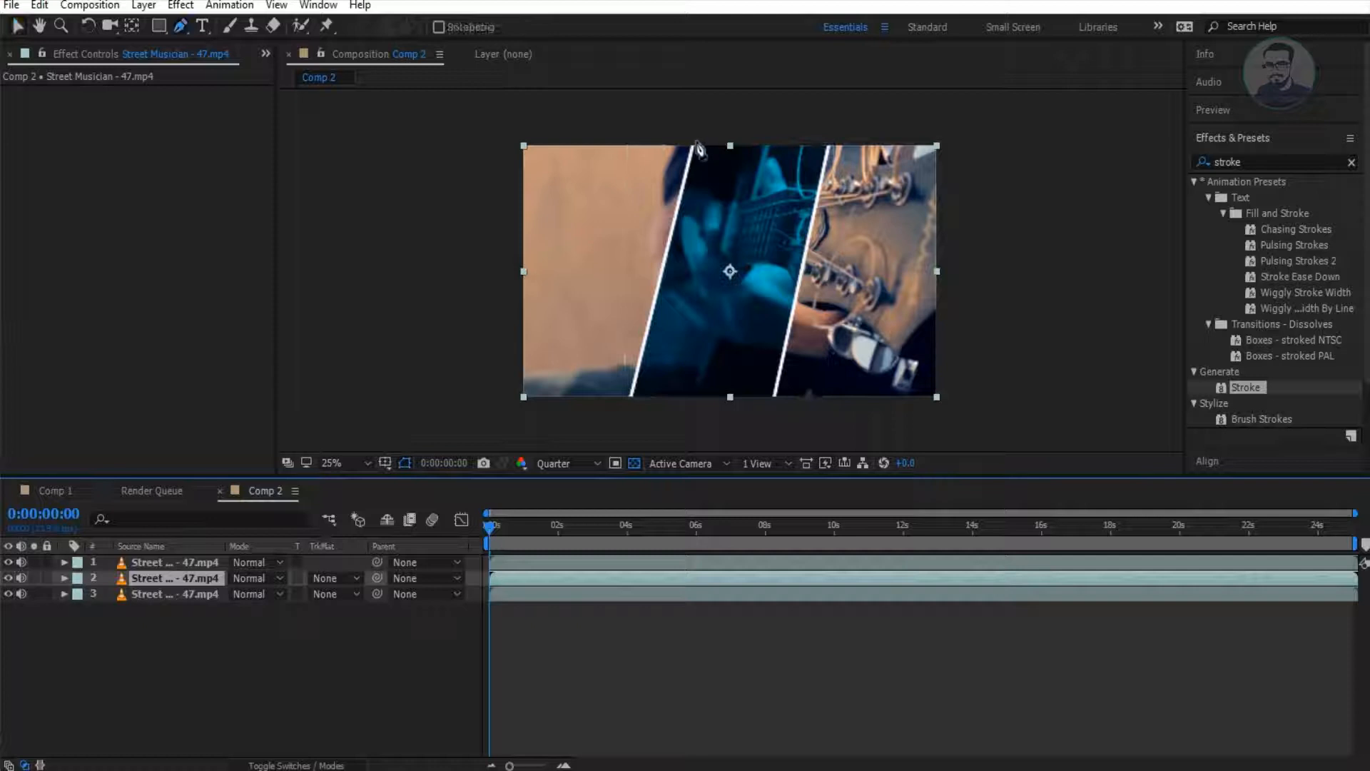
click(696, 140)
click(501, 419)
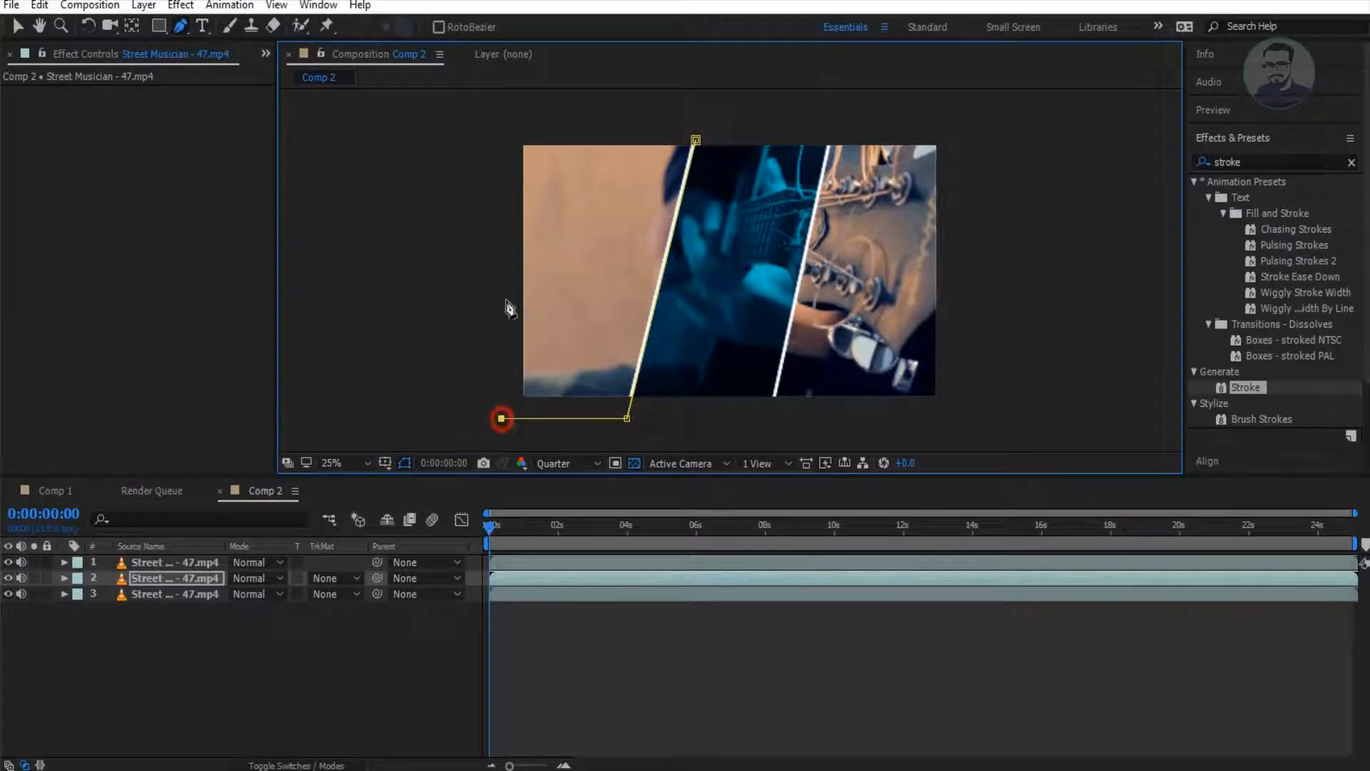
click(505, 112)
click(696, 141)
key(v)
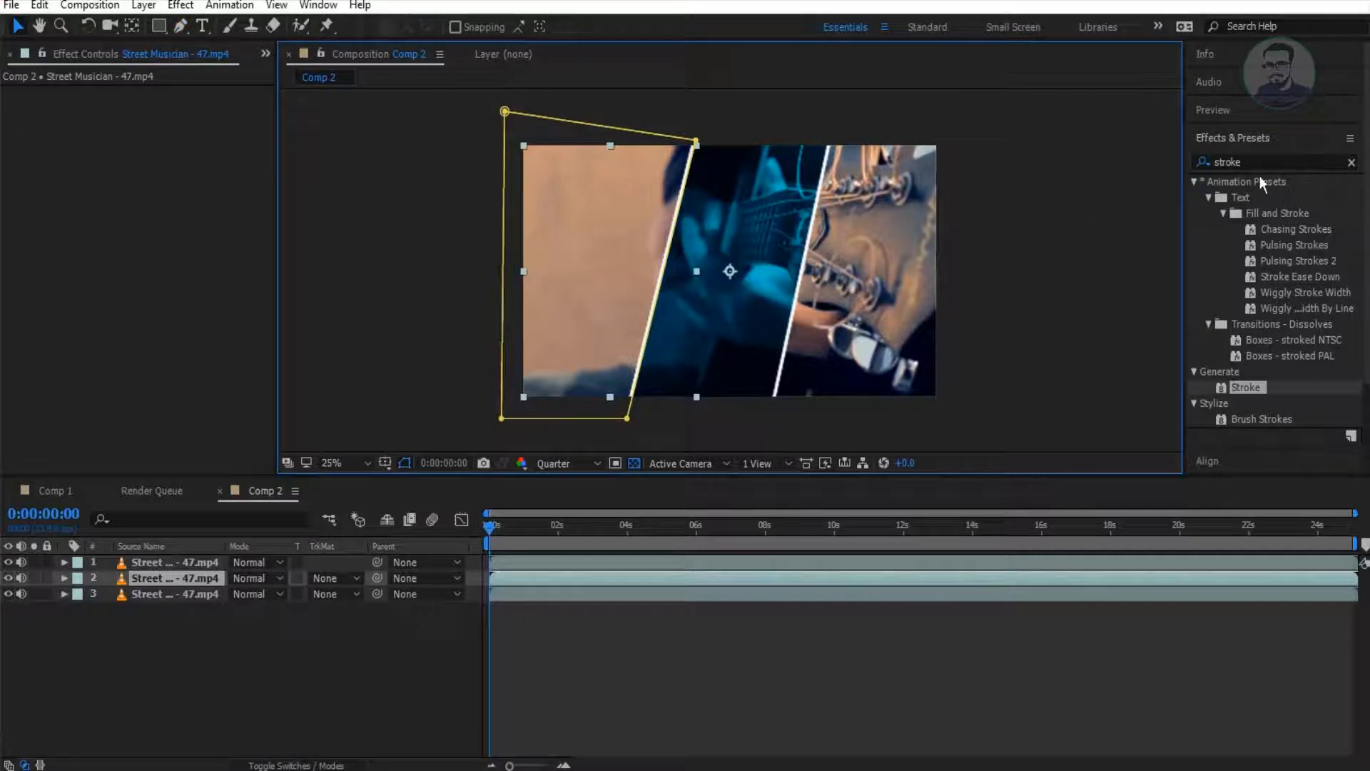
Step: Find the Tritone effect and apply it to the layer masked to the left area
click(1256, 162)
text(trit)
drag(1245, 197, 583, 227)
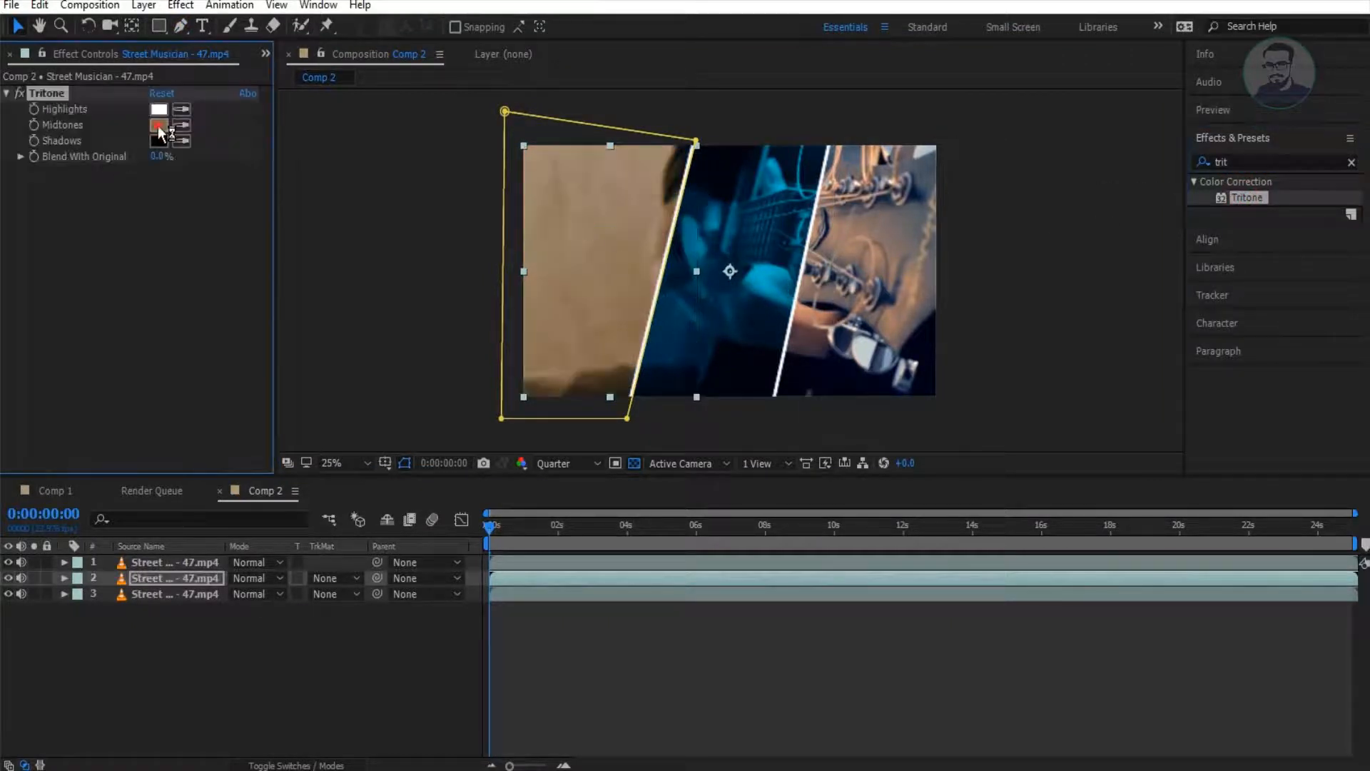
Step: Set the left area's Tritone midtones to dark green, 0D3D00, judging the tint on the frame at 0:00:13:07
mouse_move(557, 588)
mouse_down()
mouse_move(556, 674)
mouse_move(538, 671)
mouse_move(580, 628)
mouse_up()
click(534, 683)
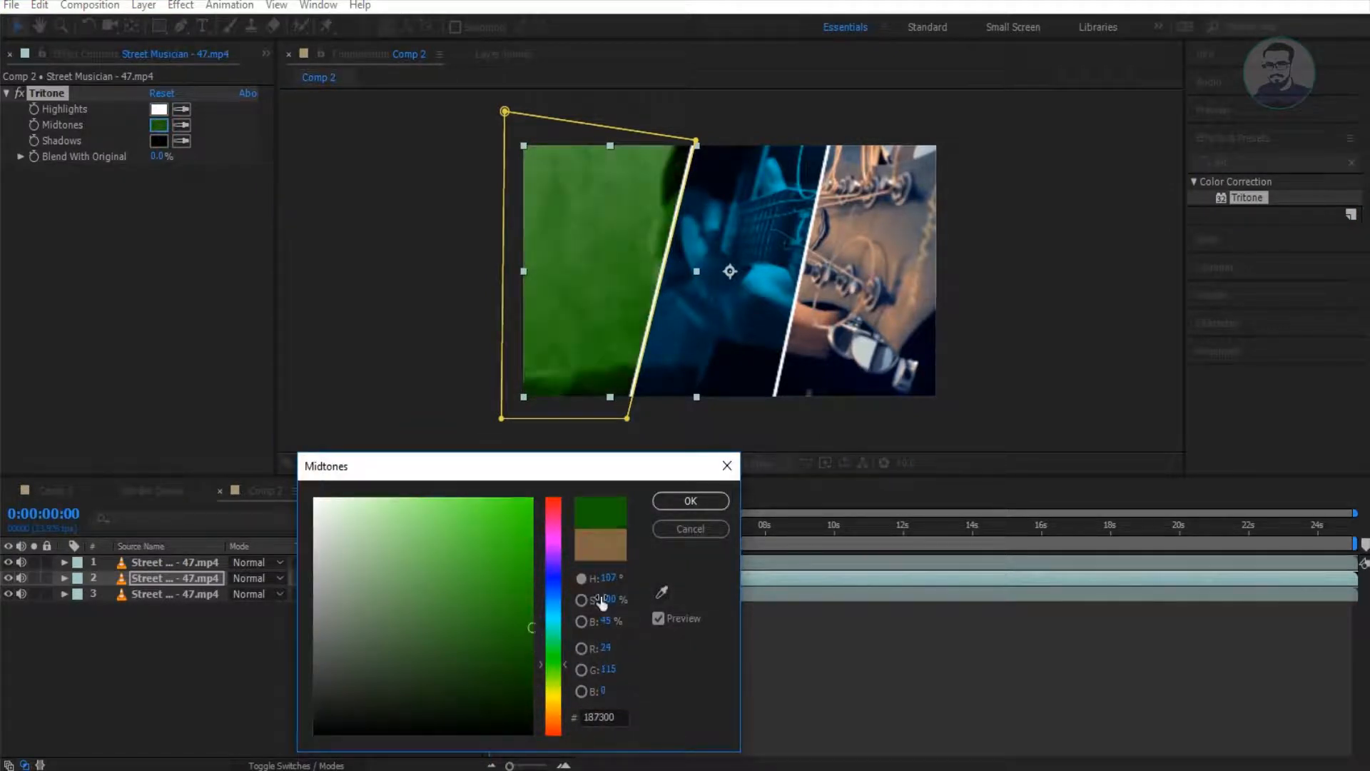
click(668, 503)
drag(644, 548, 948, 535)
click(159, 124)
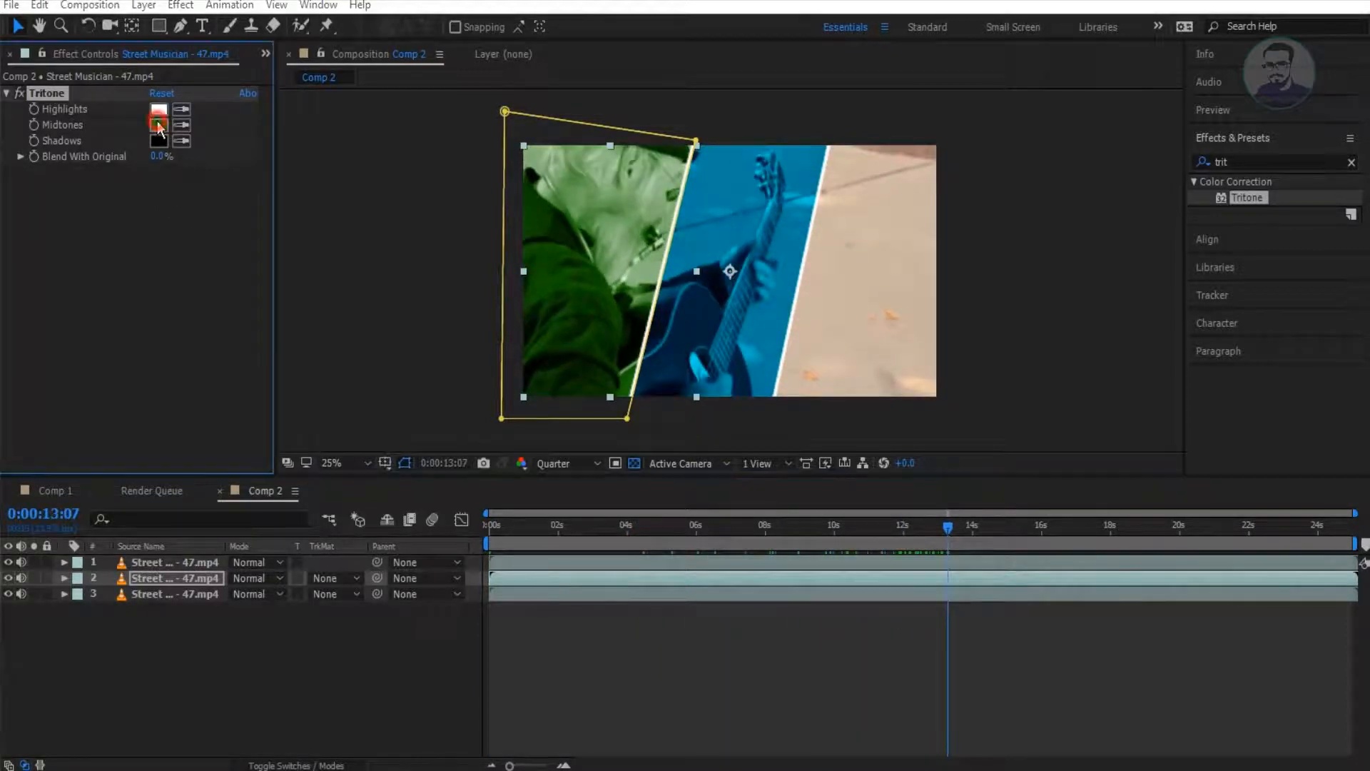
drag(508, 642, 532, 678)
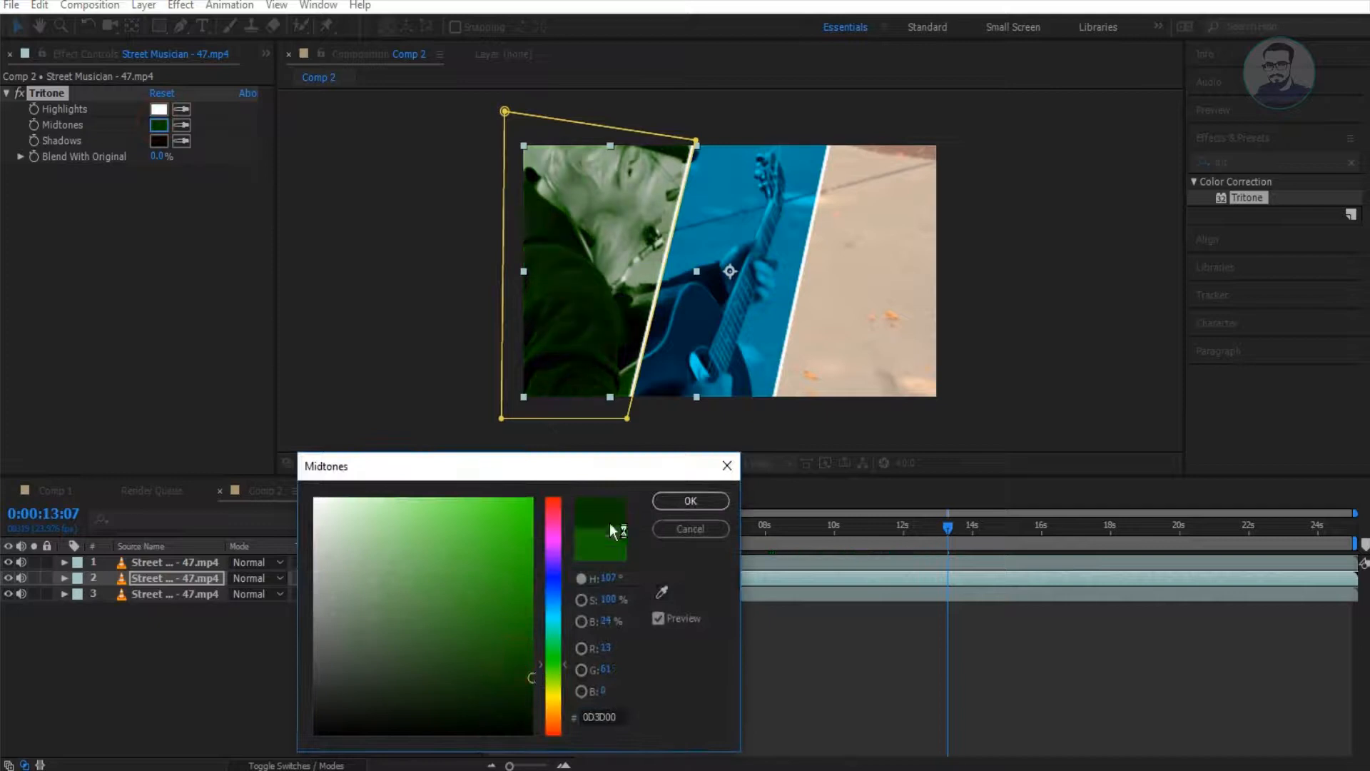
click(685, 502)
Step: Set the left area's Tritone highlights to light green, 6DFF55
click(160, 110)
click(558, 664)
click(521, 547)
drag(520, 496, 460, 475)
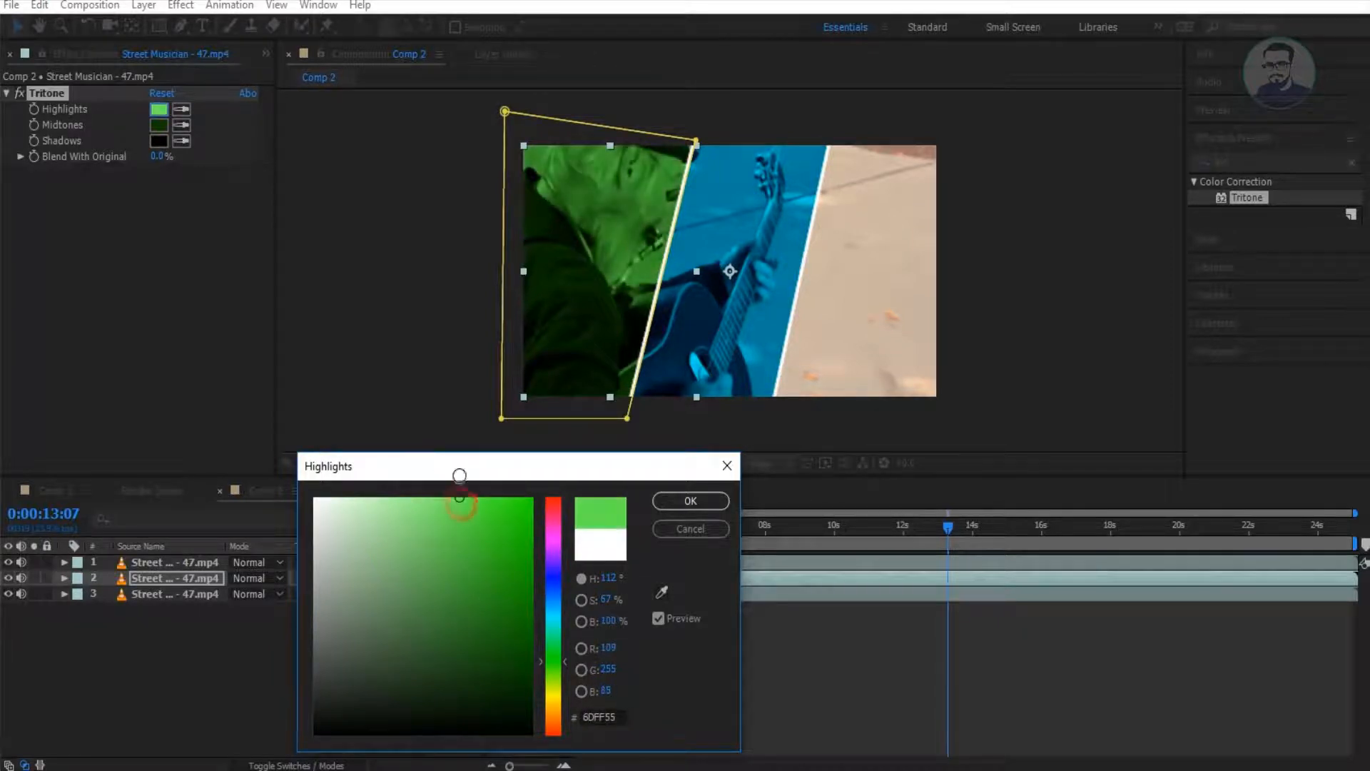
click(662, 502)
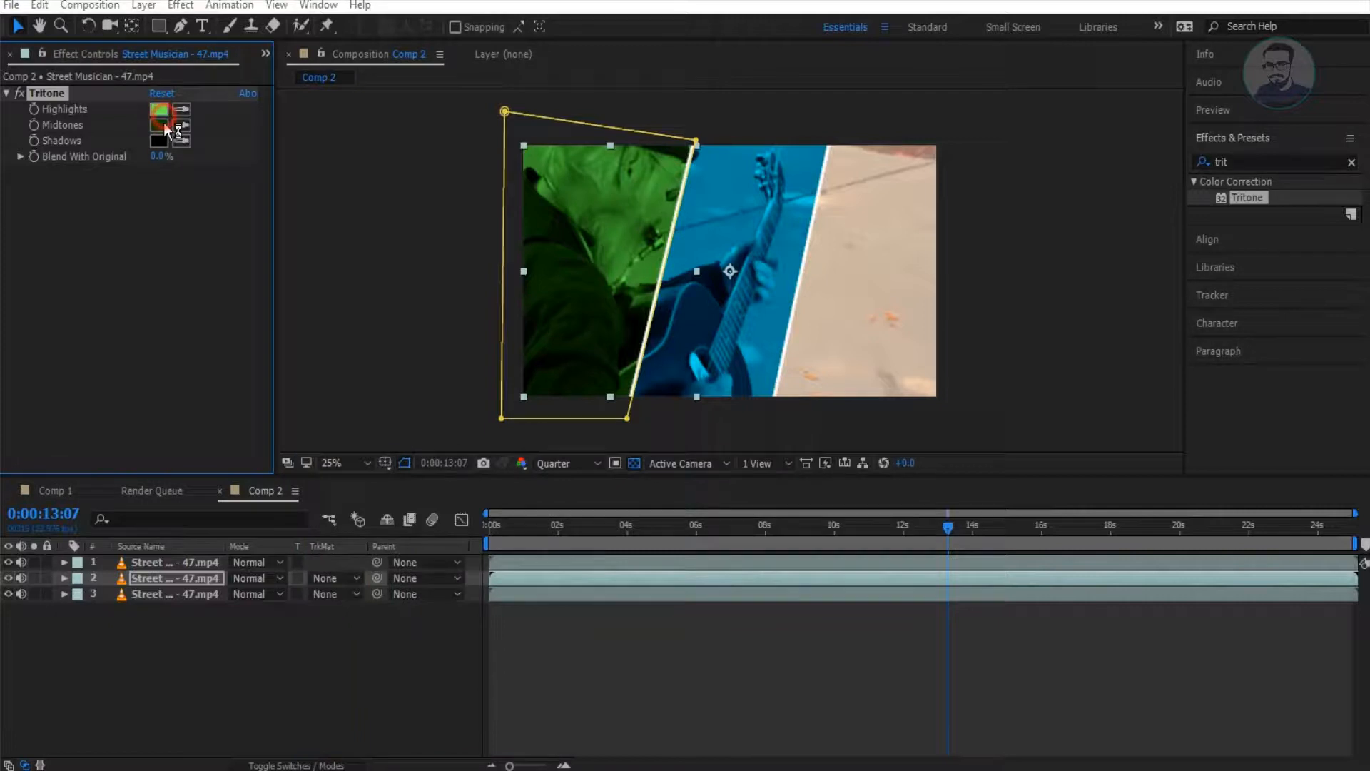
Step: Darken the green midtones of the left area's Tritone effect further
click(164, 122)
drag(493, 680, 538, 696)
click(690, 501)
Step: Set the left area's Tritone shadows to a nearly black green
click(158, 141)
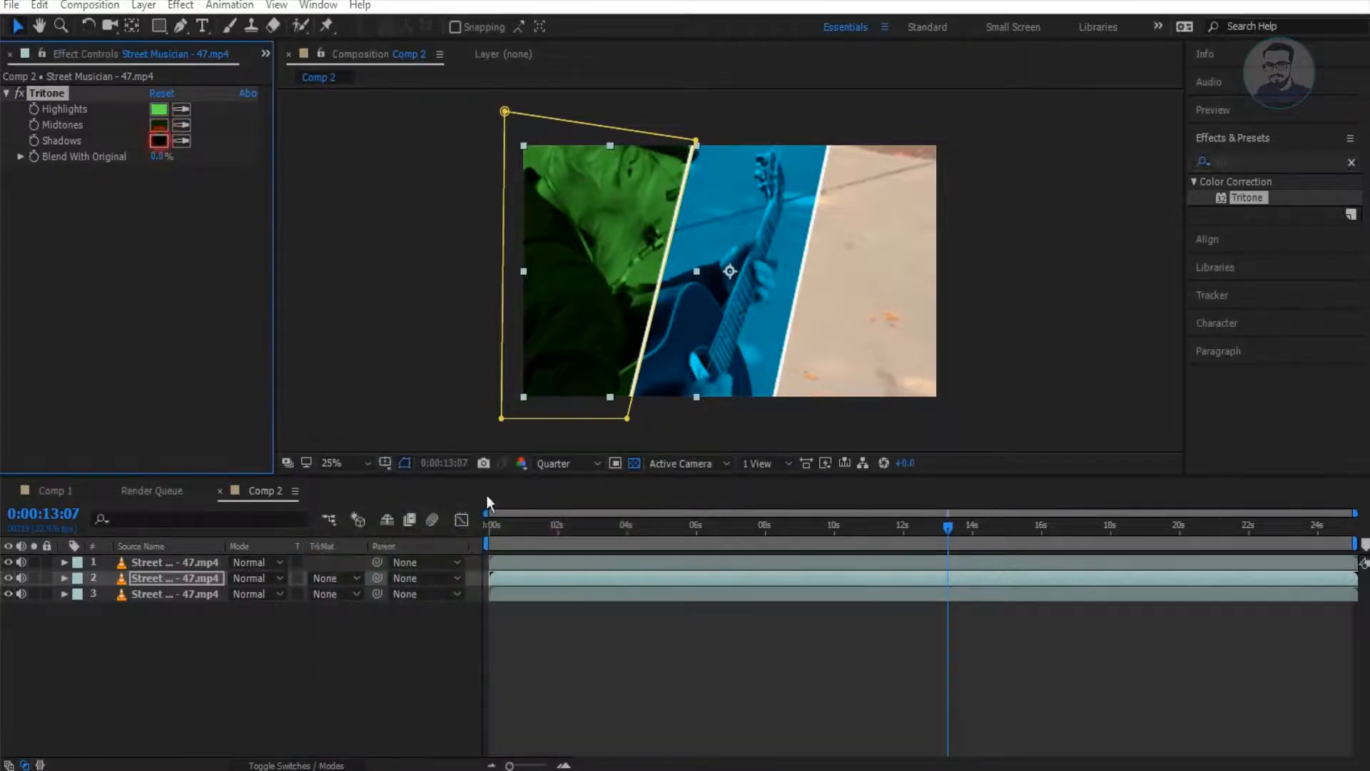
click(552, 670)
drag(526, 694, 532, 725)
click(690, 501)
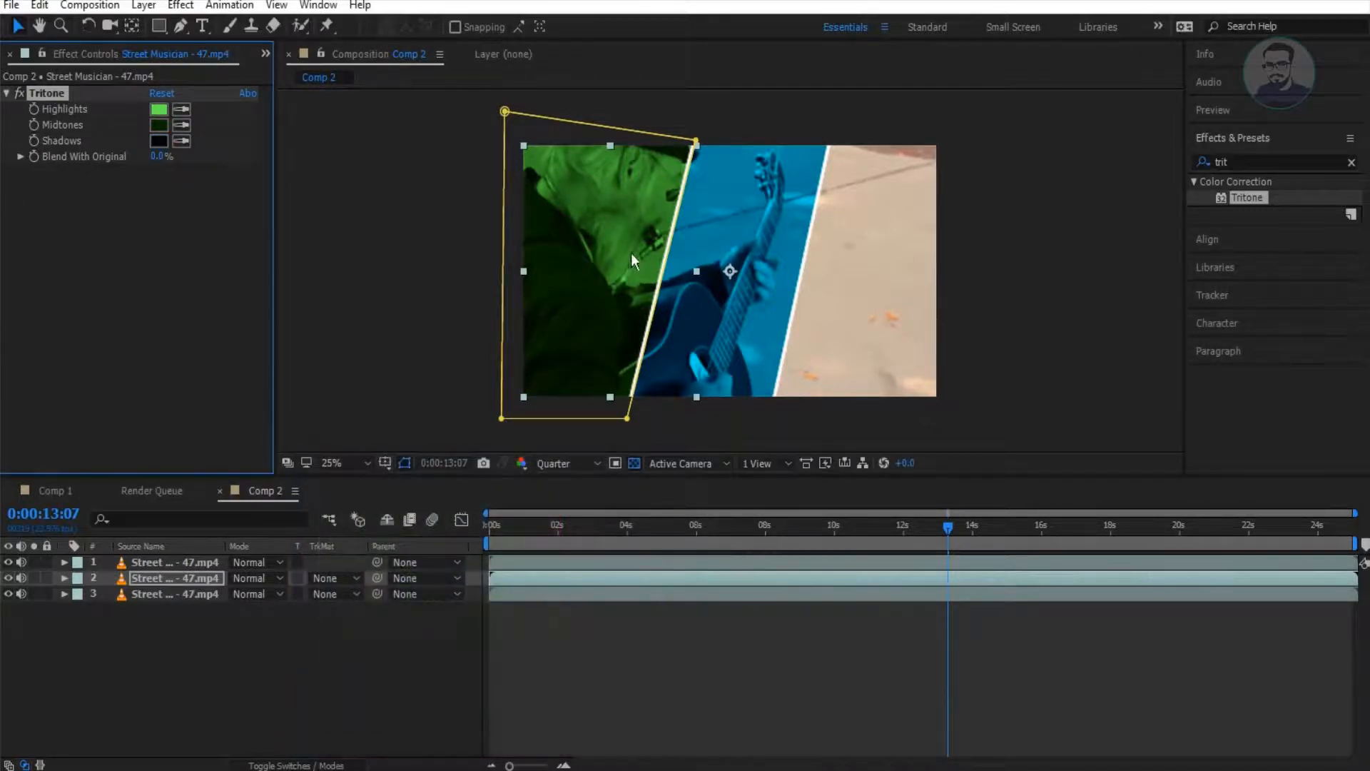
Step: Duplicate the unmasked bottom video layer again for the right part of the frame
click(421, 254)
click(188, 592)
key(ctrl+d)
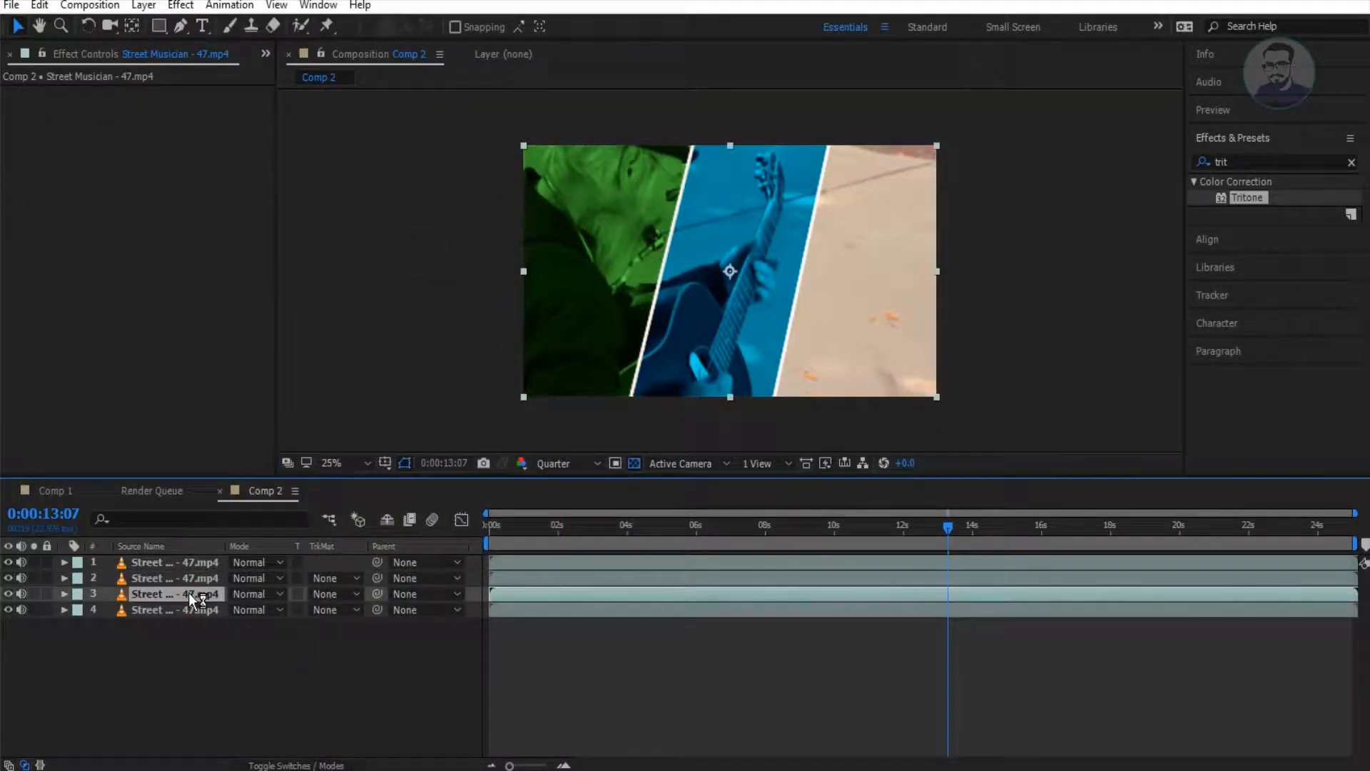
key(ctrl+alt+Up)
key(ctrl+alt+Up)
key(ctrl+alt+Down)
key(ctrl+alt+Down)
Step: Draw a closed Pen mask on layer 3 covering the frame area right of the second white line
key(g)
click(774, 400)
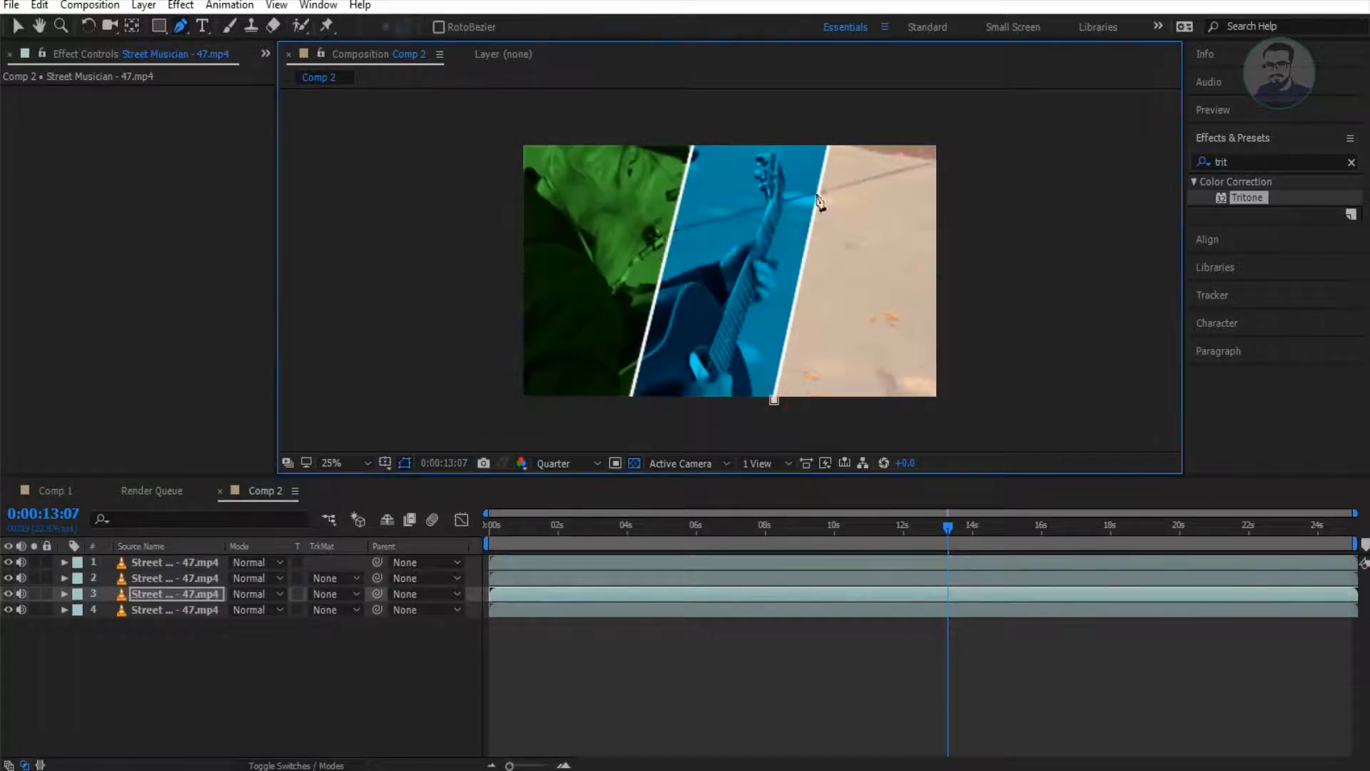
click(947, 136)
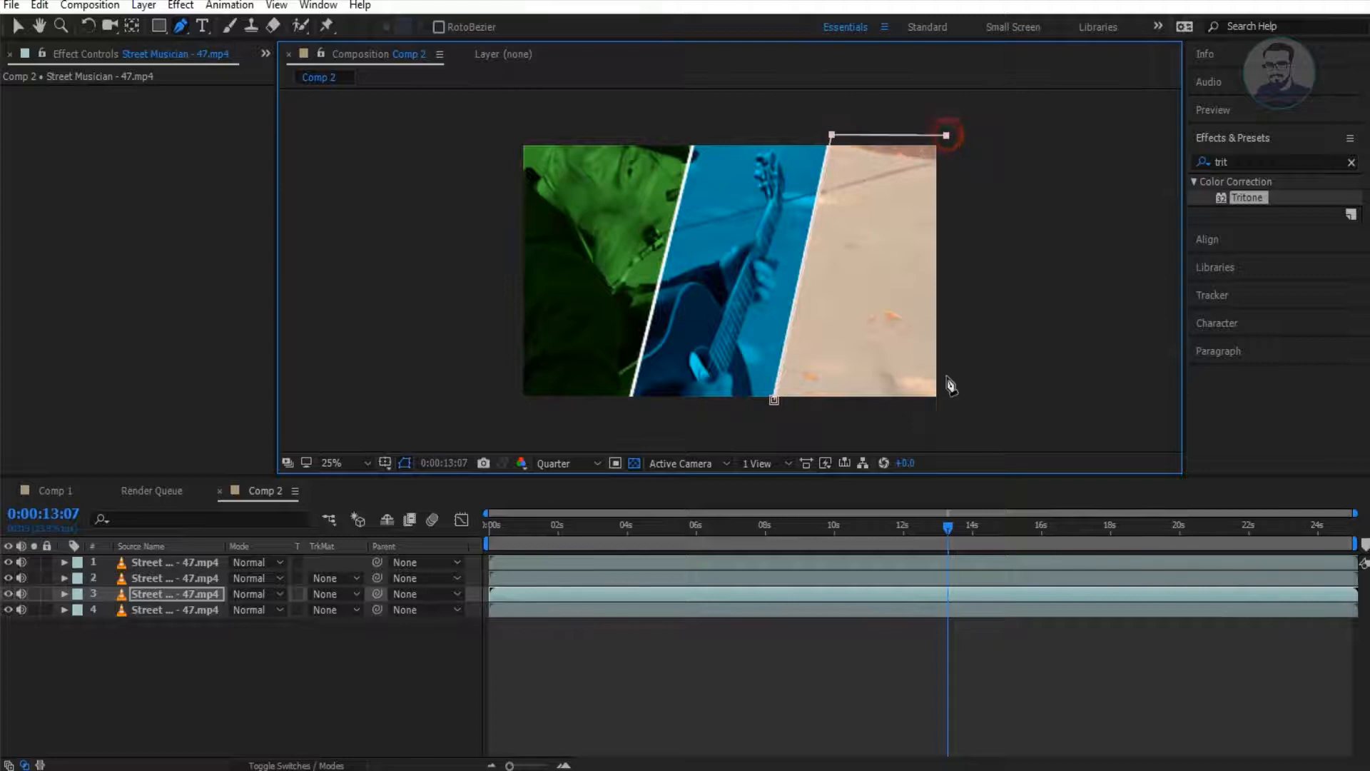
click(944, 421)
click(776, 401)
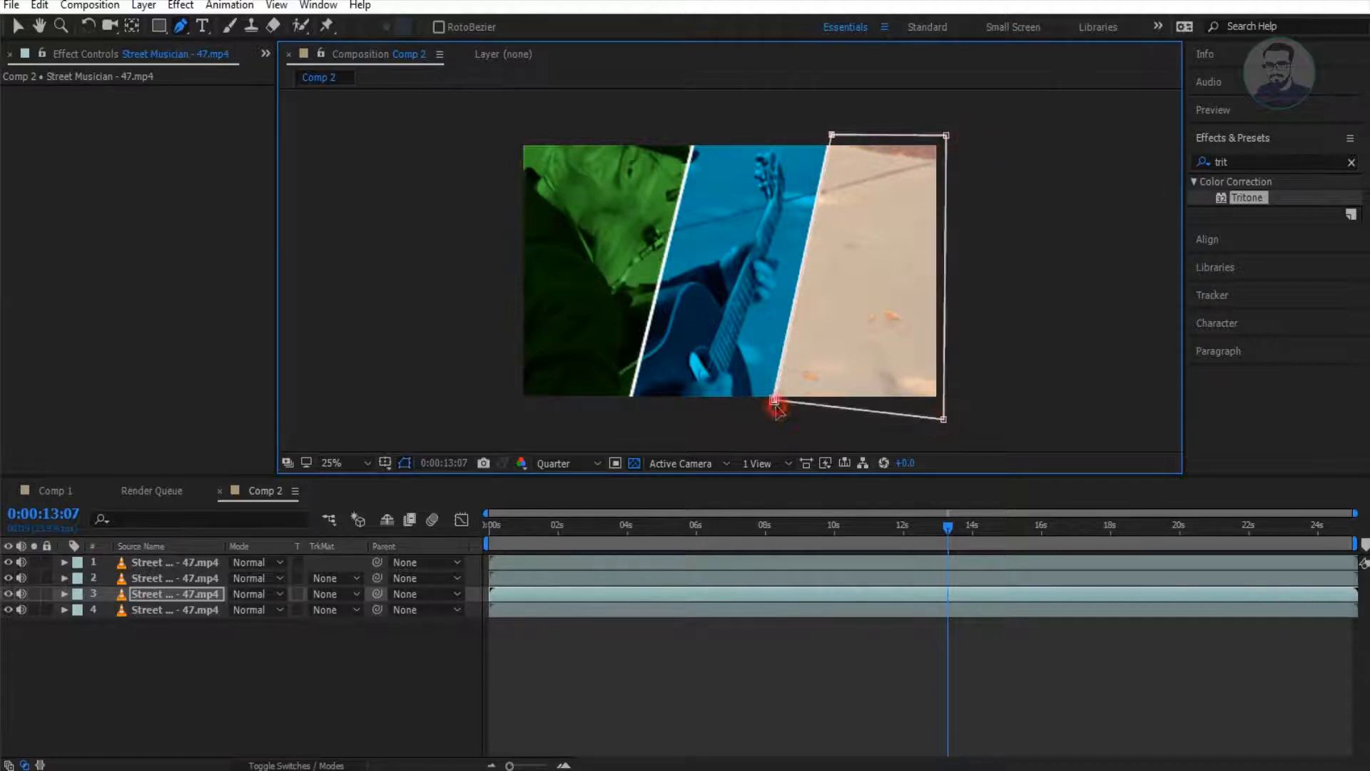
key(v)
Step: Apply the Tritone effect to the layer masked to the right area
click(840, 300)
drag(1240, 199, 842, 230)
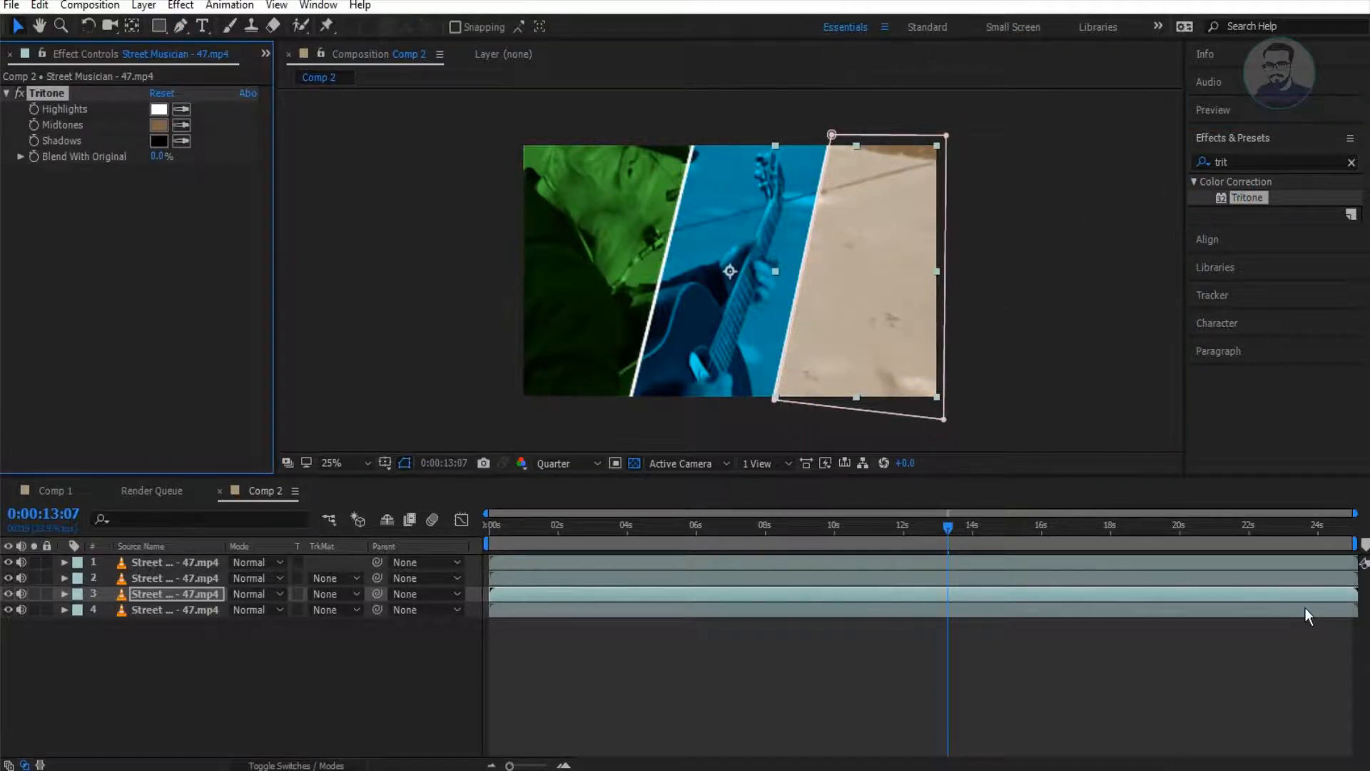
Step: Set the right area's Tritone midtones to pure red, FF0000
click(160, 126)
drag(555, 551, 554, 540)
drag(556, 621, 561, 509)
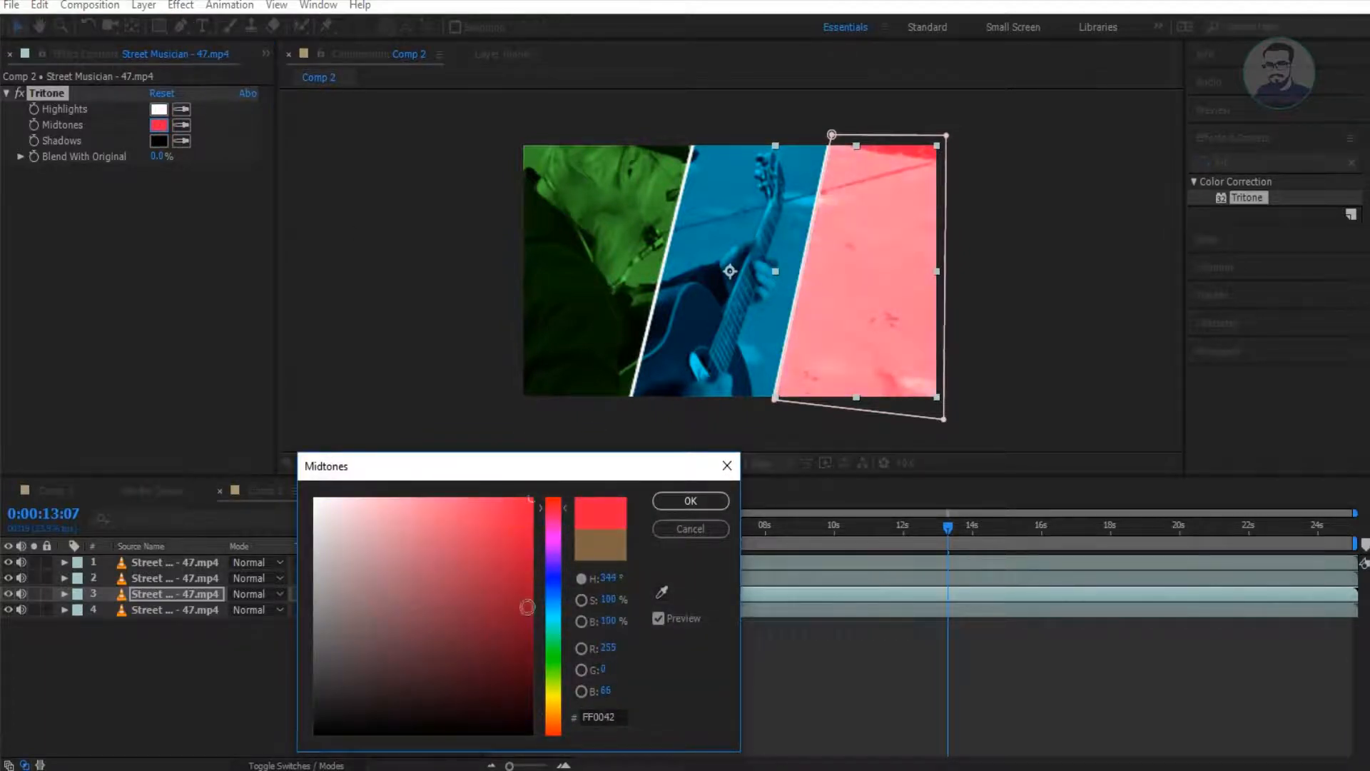
drag(548, 504, 549, 497)
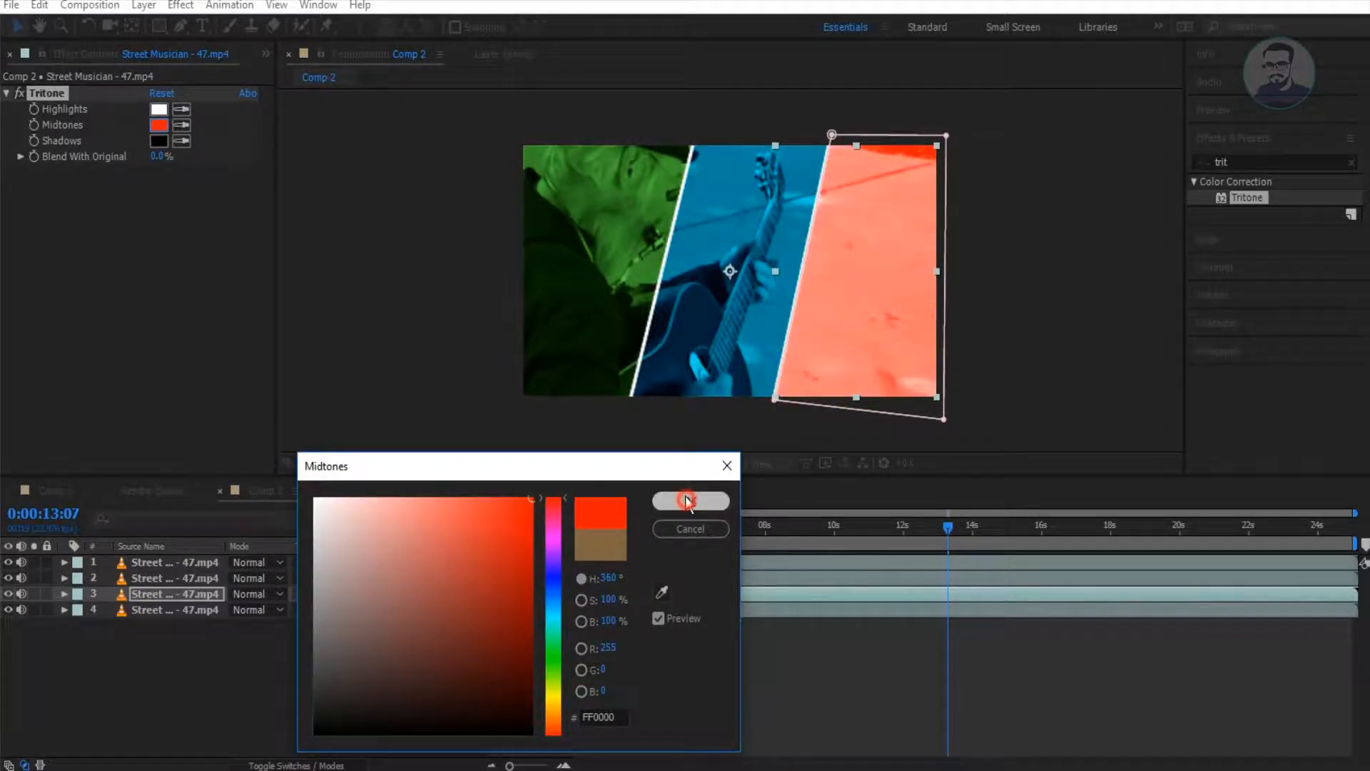
click(688, 502)
Step: Set the right area's Tritone highlights to light red, FF7878
click(160, 112)
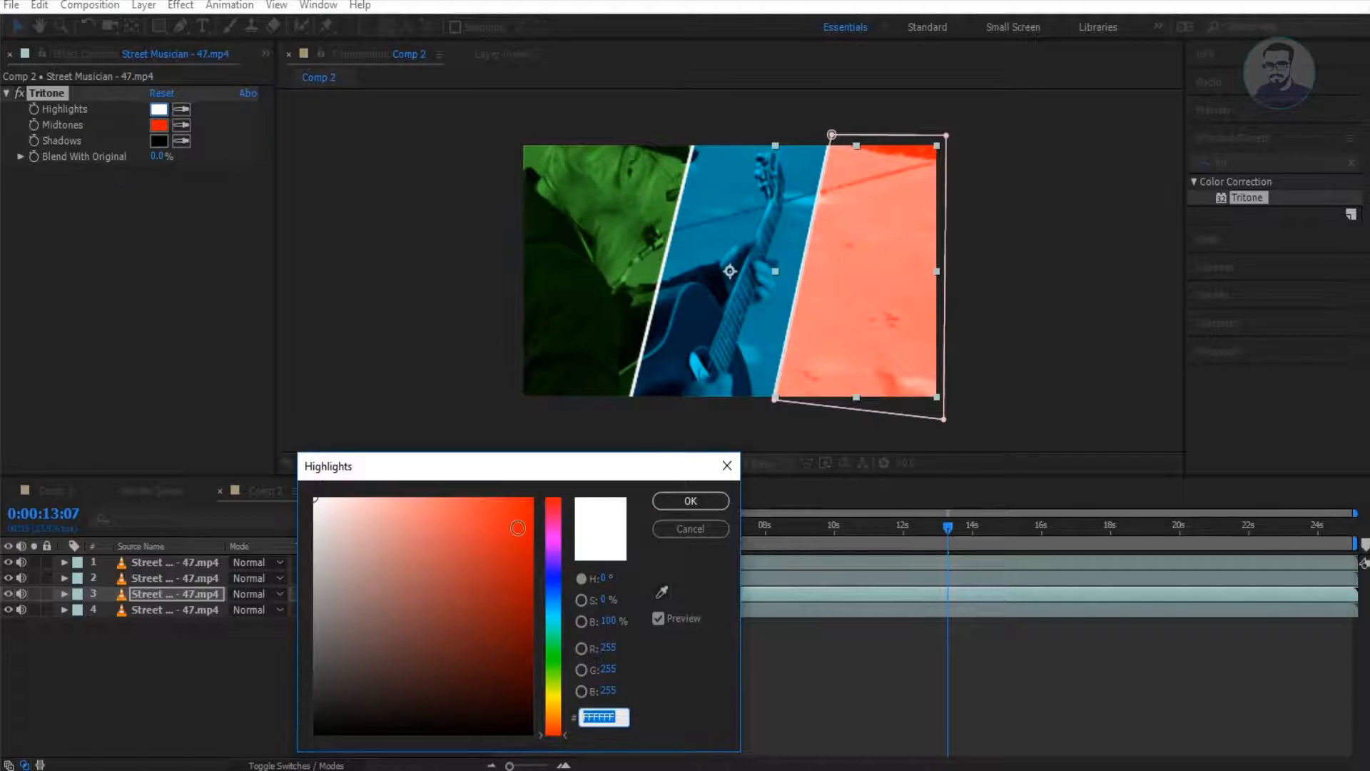
drag(521, 529, 540, 509)
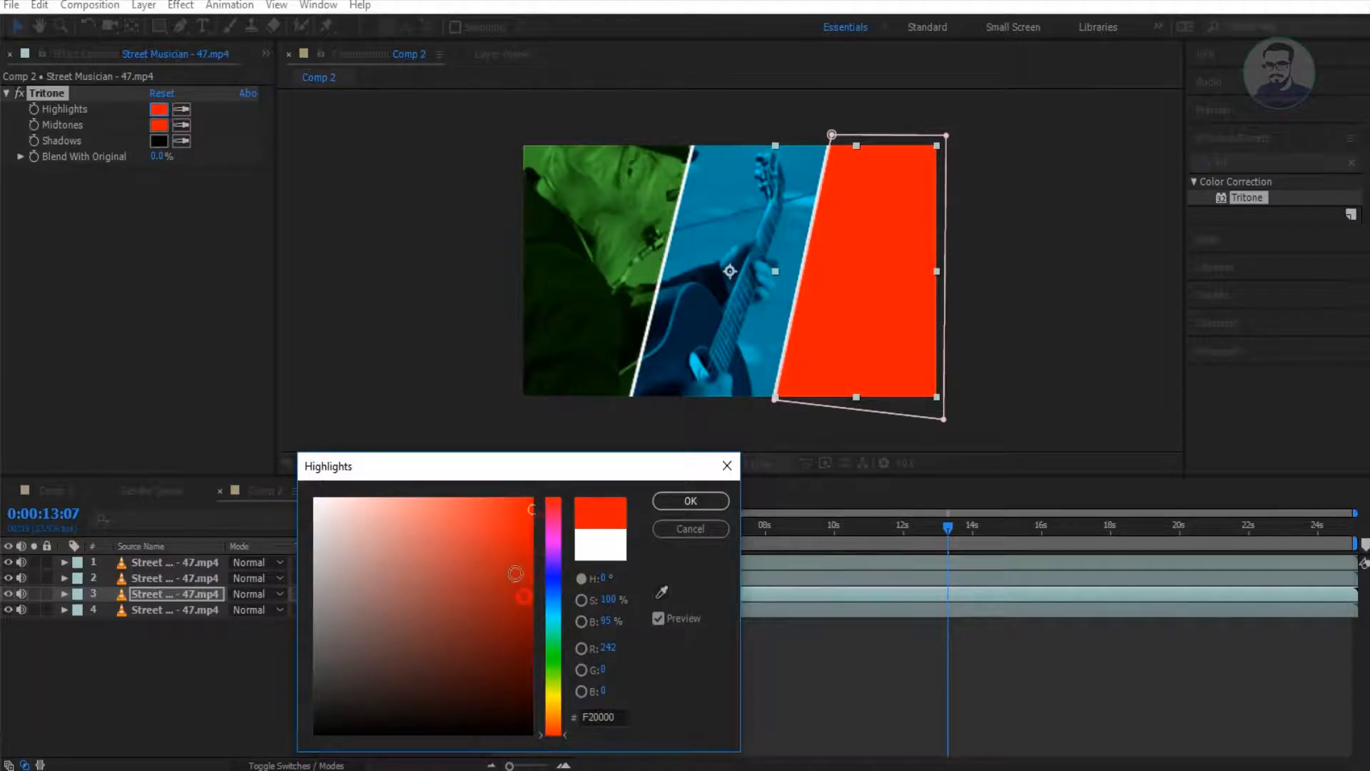
drag(516, 573, 450, 464)
click(712, 499)
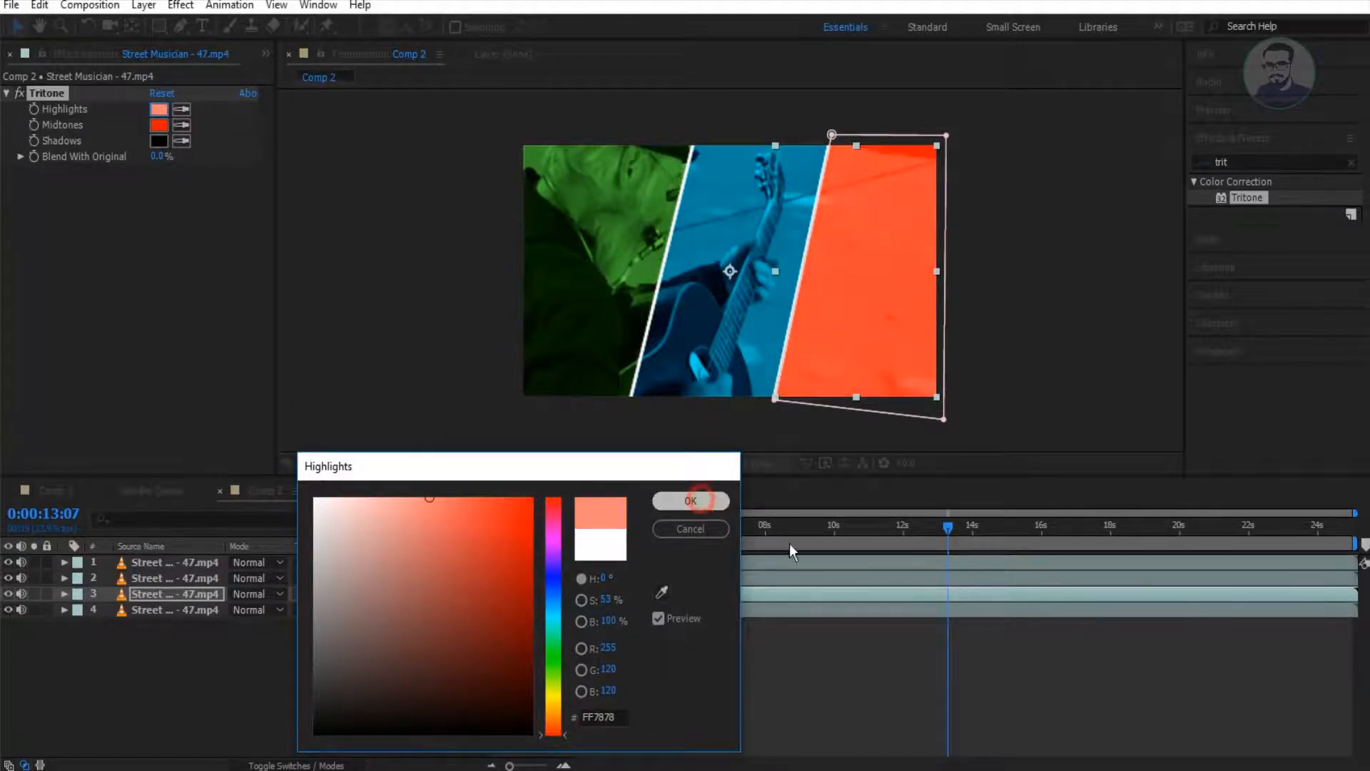
Step: Darken the right area's Tritone midtones to a deep red
click(161, 140)
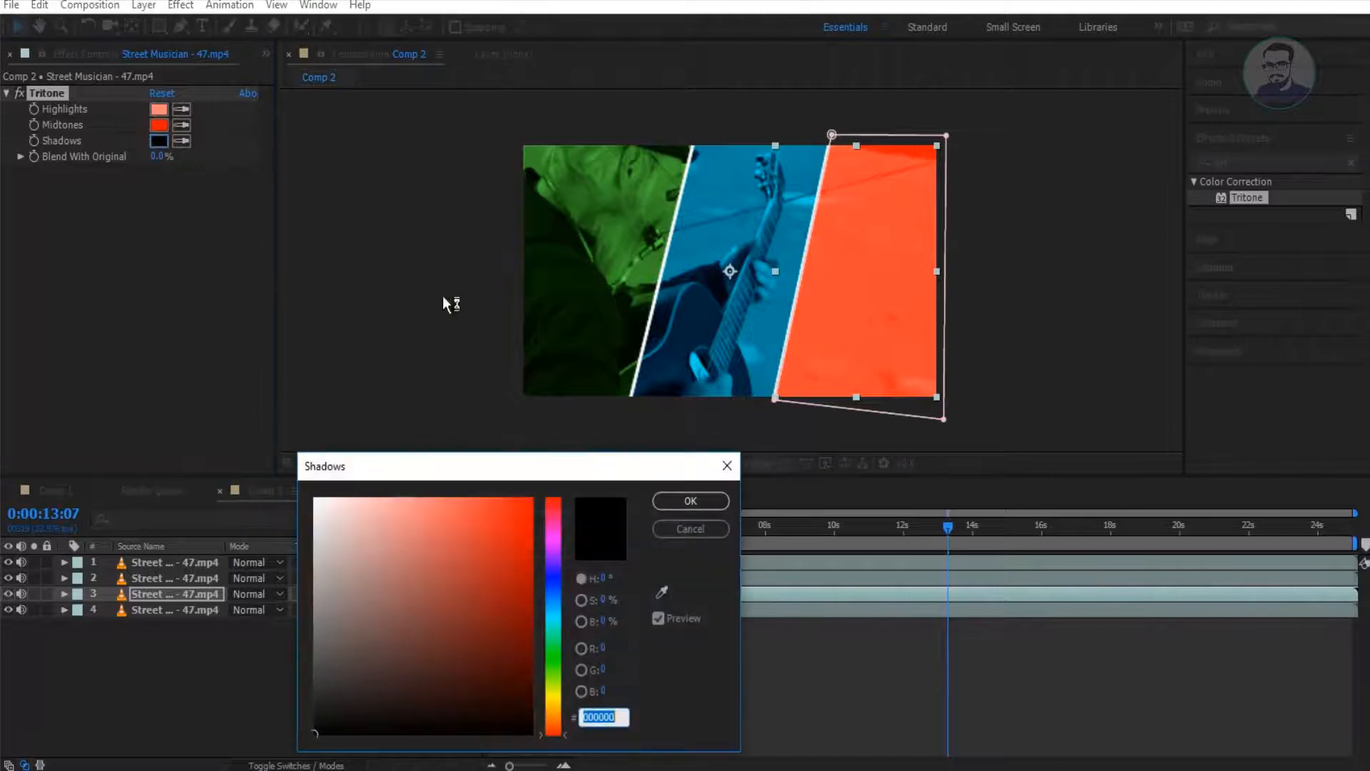
key(Escape)
click(160, 127)
drag(529, 587, 531, 647)
click(691, 499)
Step: Set the right area's Tritone midtones to a vivid pink, judging the colour on the frame at 0:00:06:10
drag(611, 541, 676, 540)
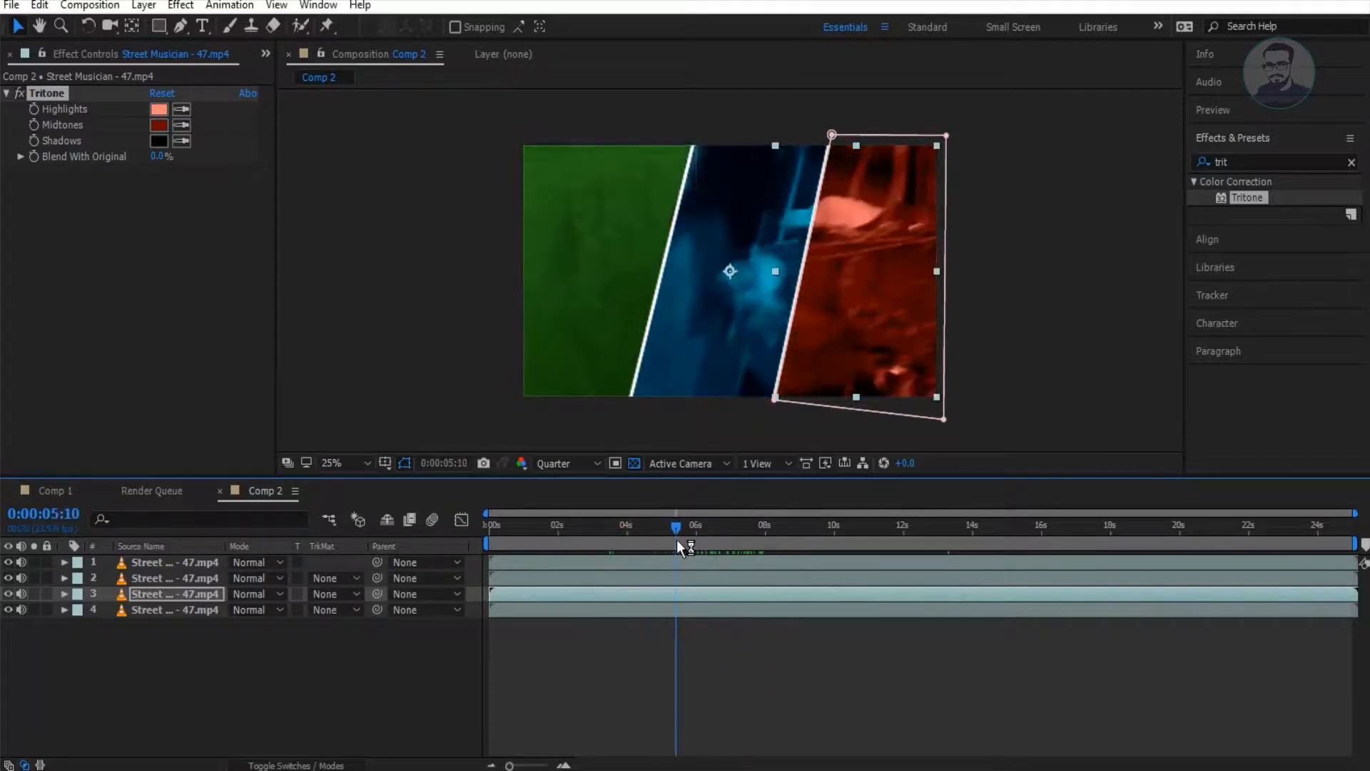
click(711, 546)
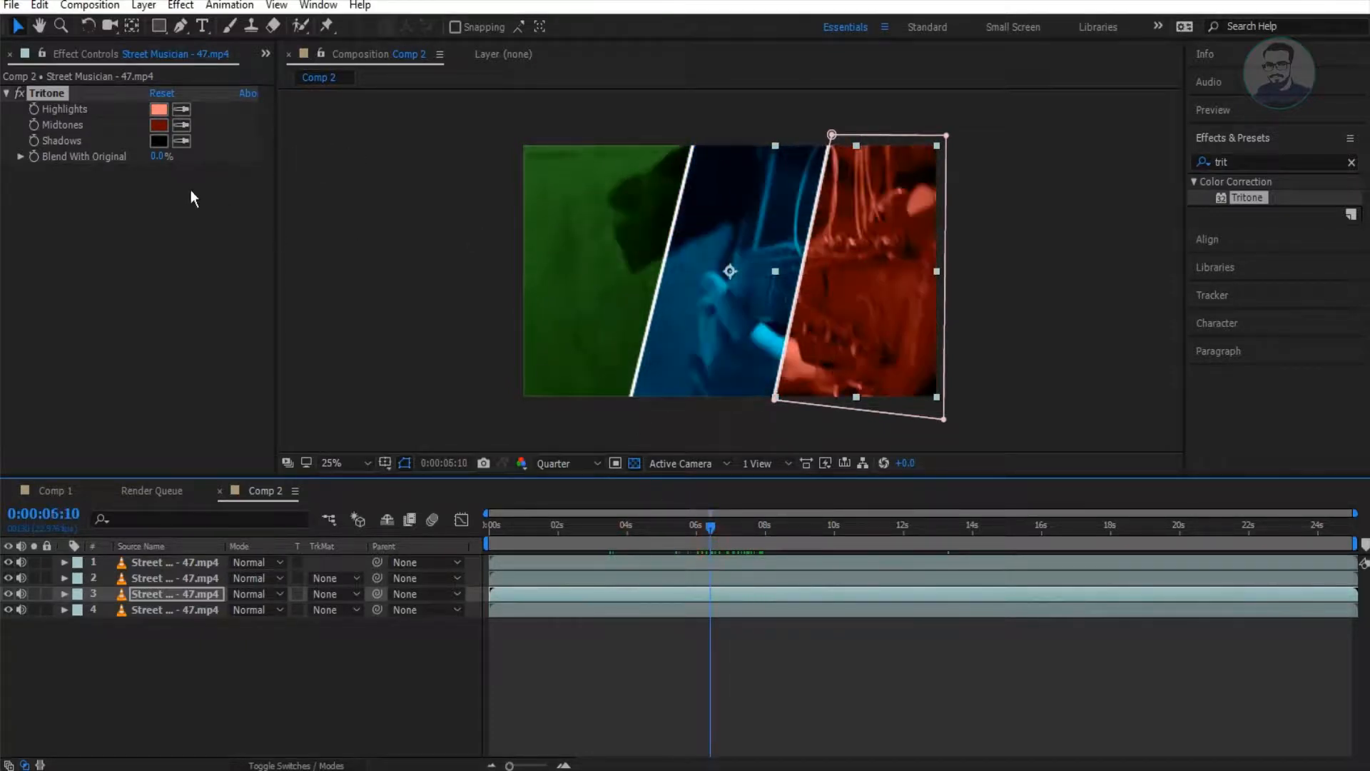
click(160, 129)
drag(515, 567, 531, 508)
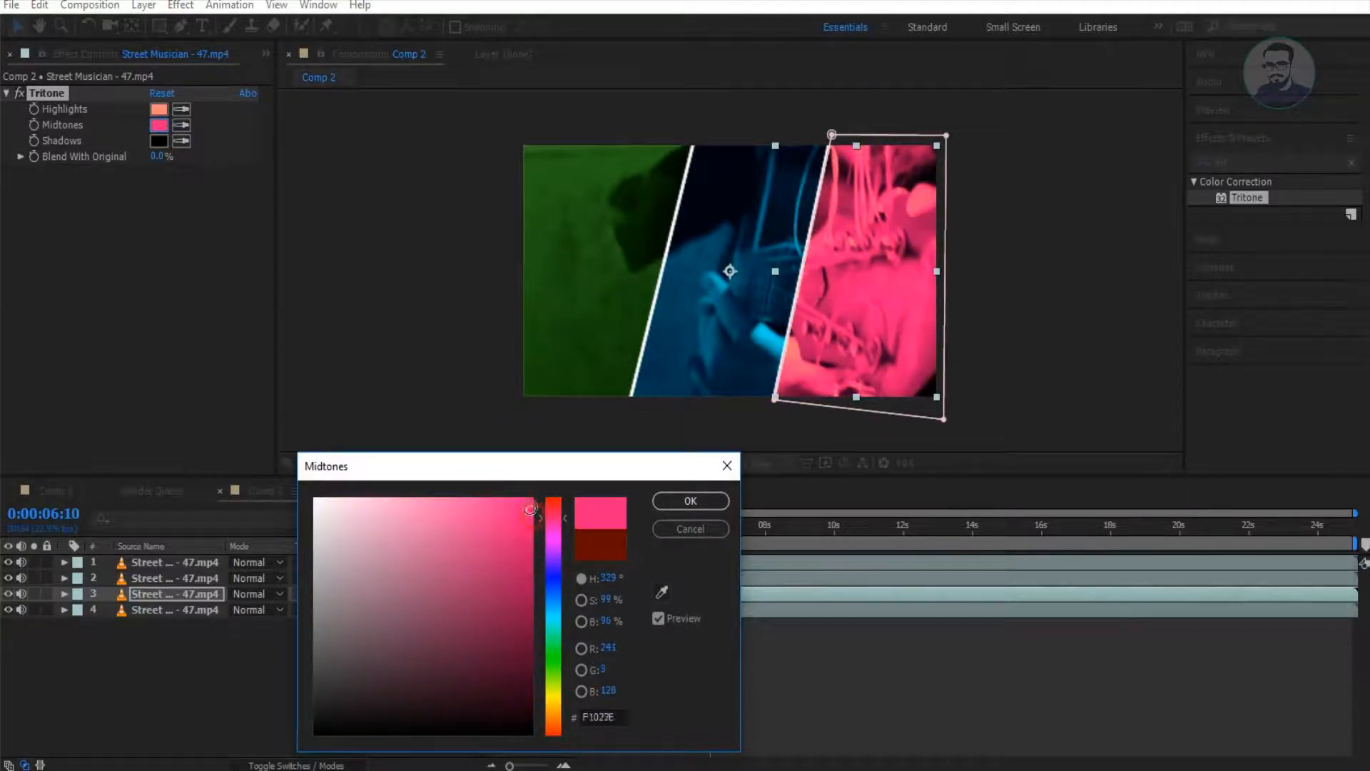
key(Return)
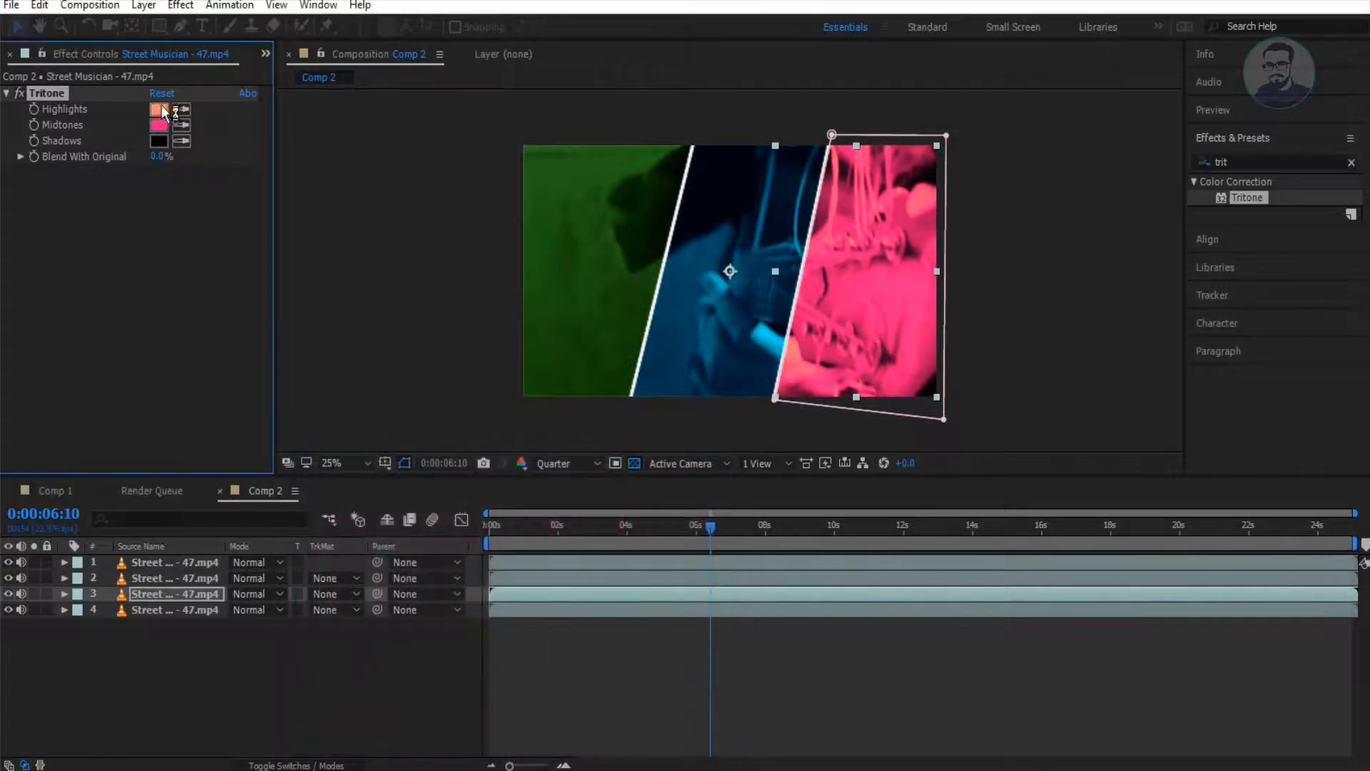
Step: Set the right area's Tritone highlights to a light pink and its shadows to near black
click(159, 109)
drag(505, 560, 388, 486)
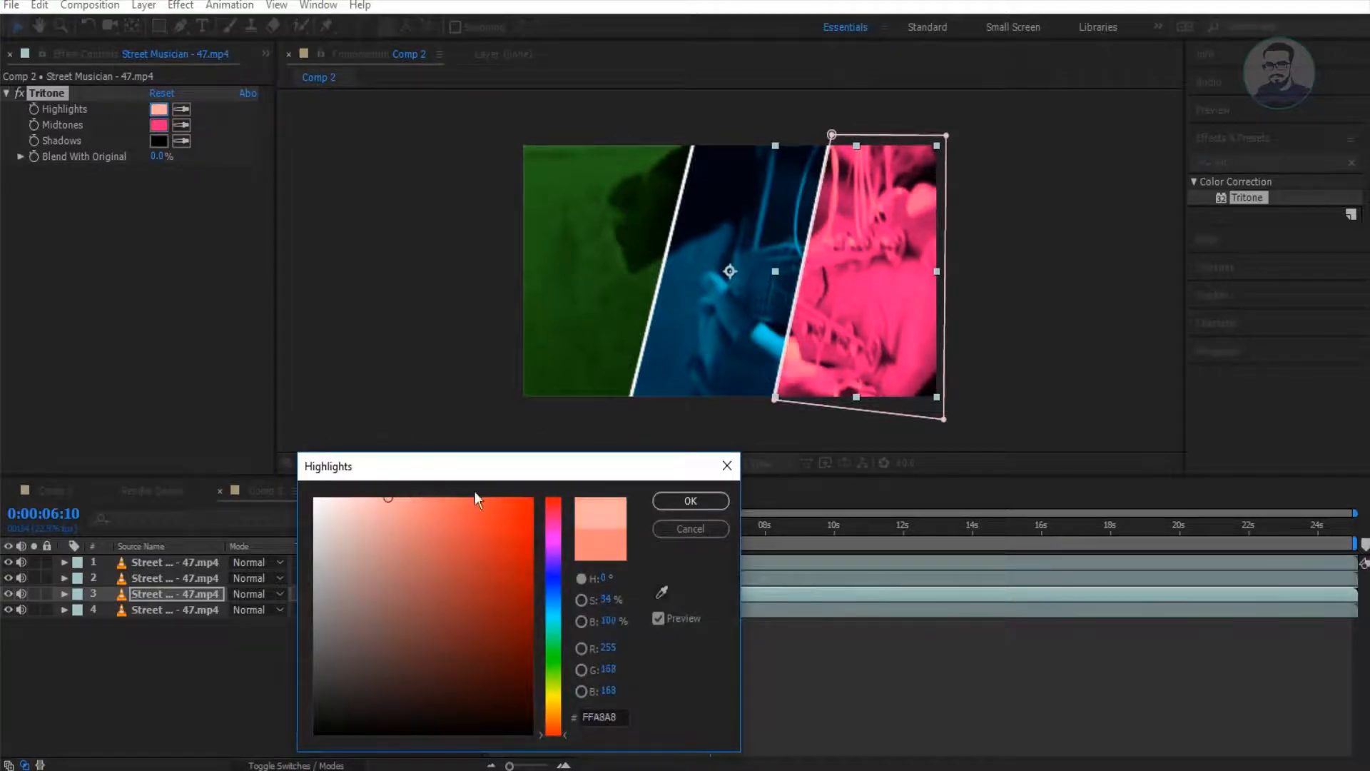
drag(548, 550, 419, 401)
key(Return)
click(158, 141)
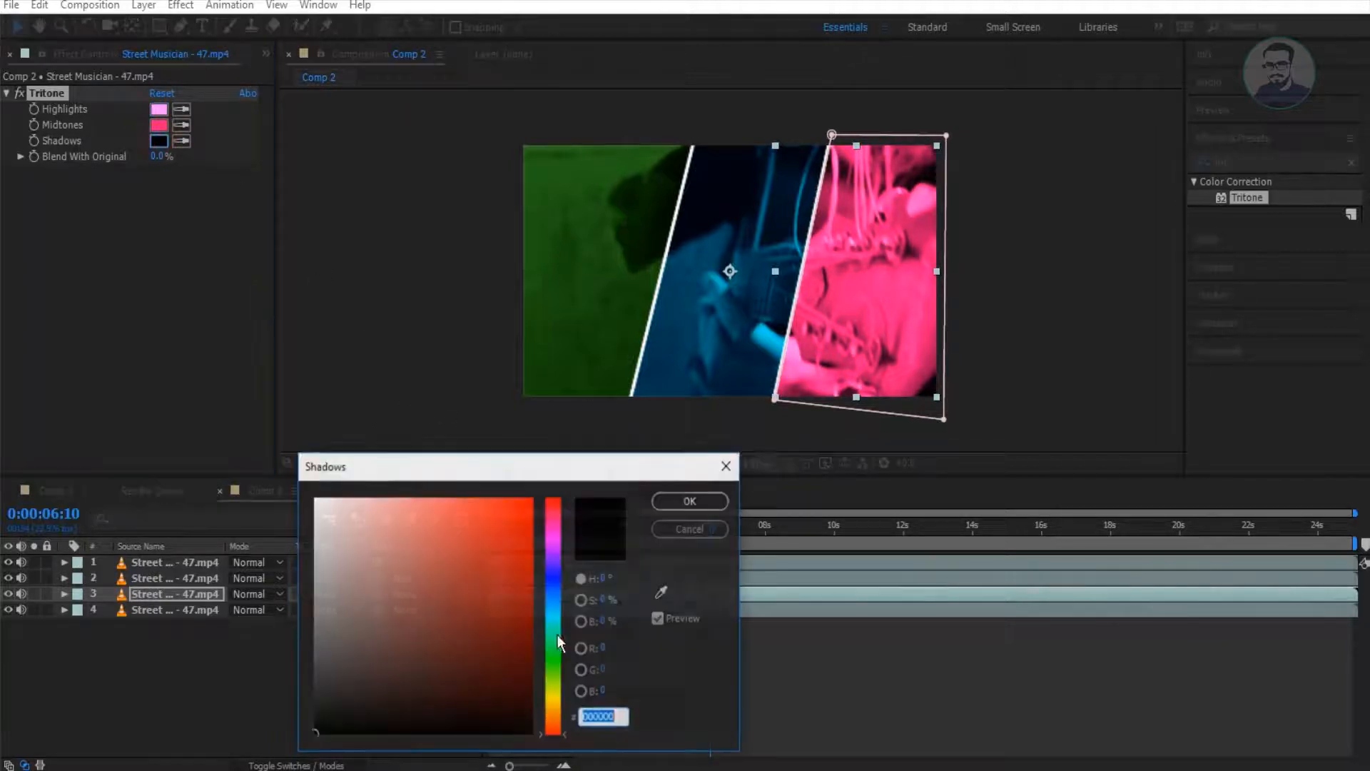
mouse_move(556, 553)
mouse_down()
mouse_move(555, 540)
mouse_move(517, 571)
mouse_move(508, 661)
mouse_move(523, 735)
mouse_up()
key(Return)
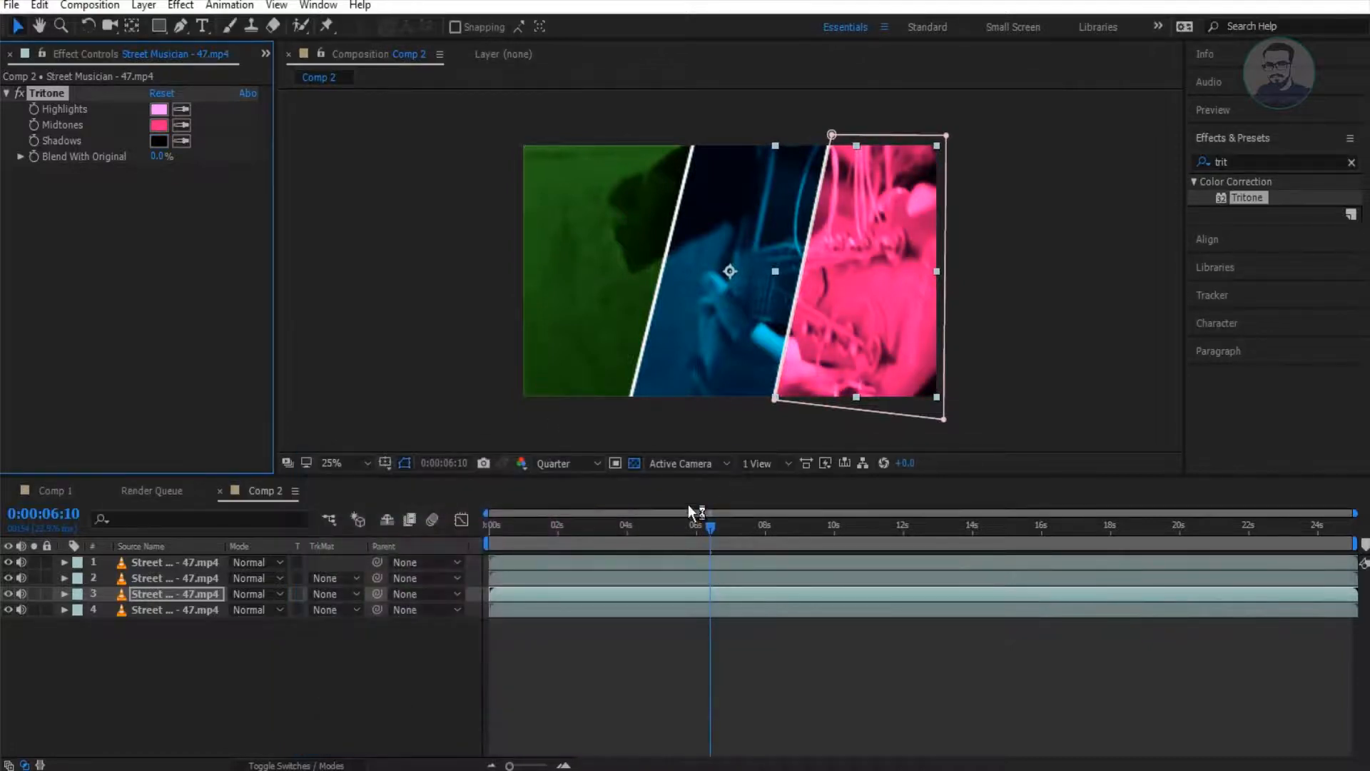
Step: Preview the three tinted sections and pre-compose their layers into a composition named TRITONE
key(space)
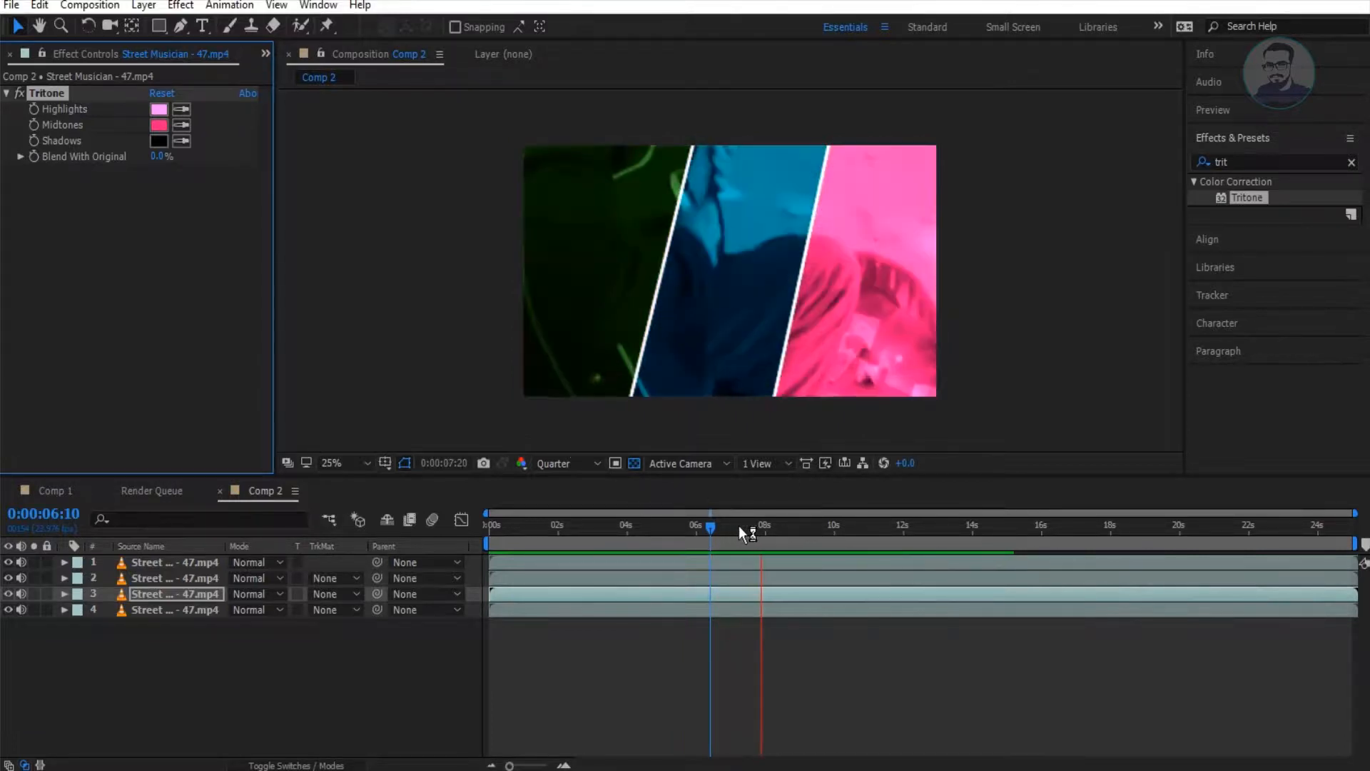
drag(717, 525, 412, 518)
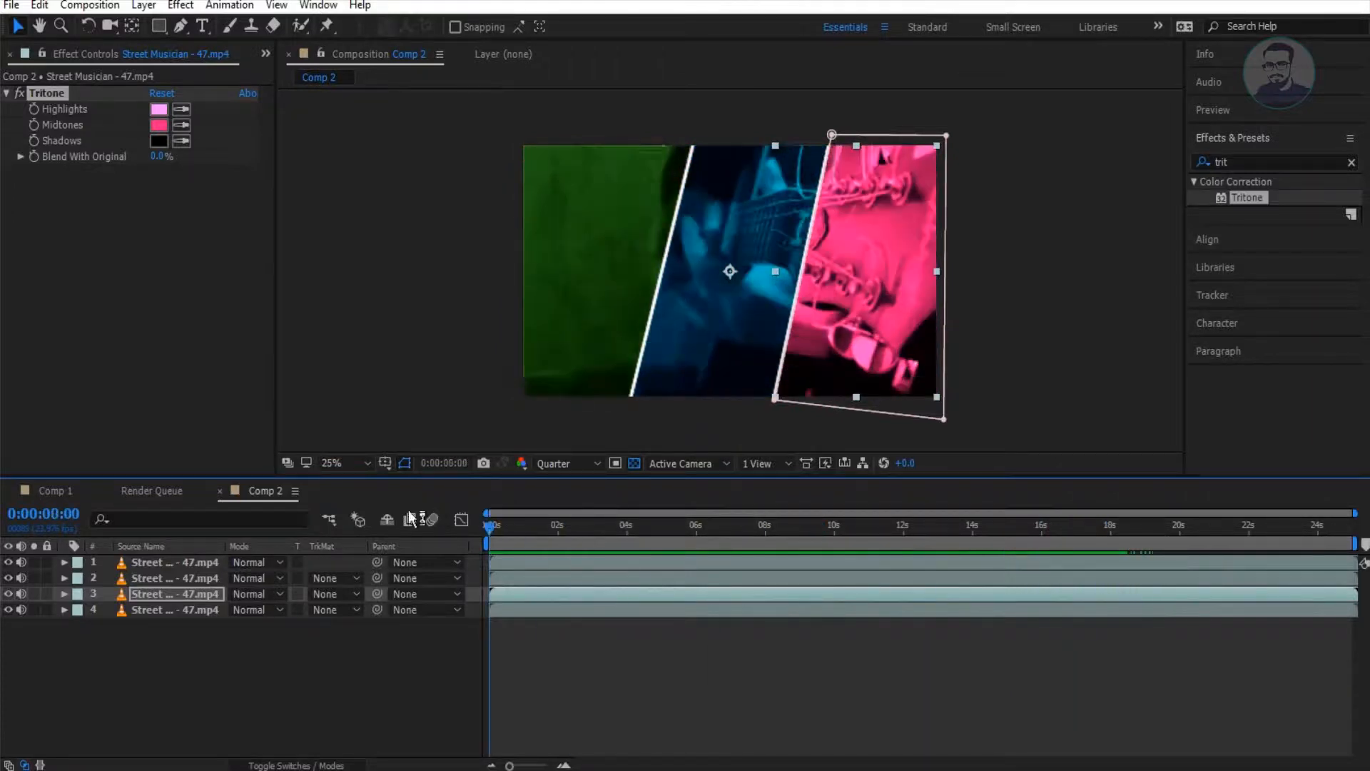
shift+click(155, 563)
right_click(156, 562)
click(200, 611)
text(TRITONE)
key(Return)
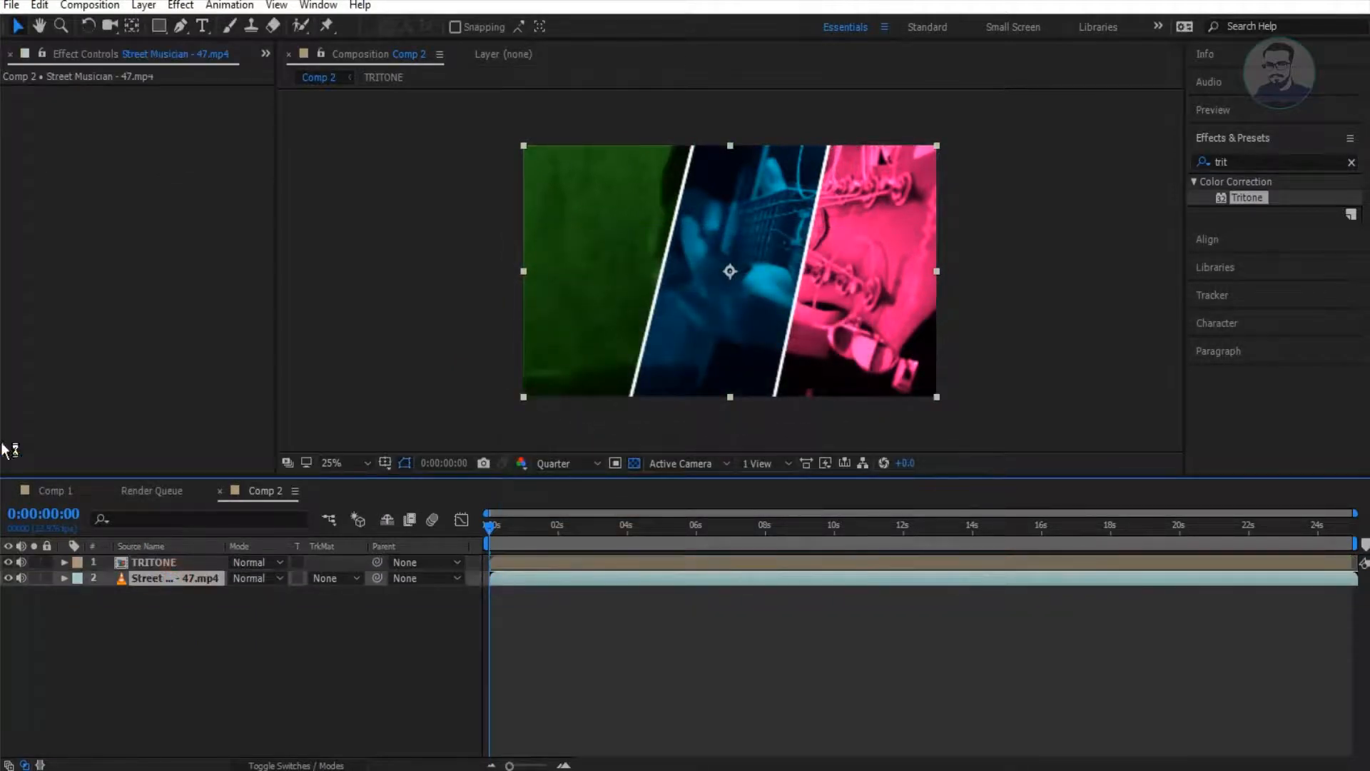
Step: Duplicate the unmasked video layer below TRITONE and apply the Tritone effect to the upper copy
key(ctrl+d)
click(1255, 166)
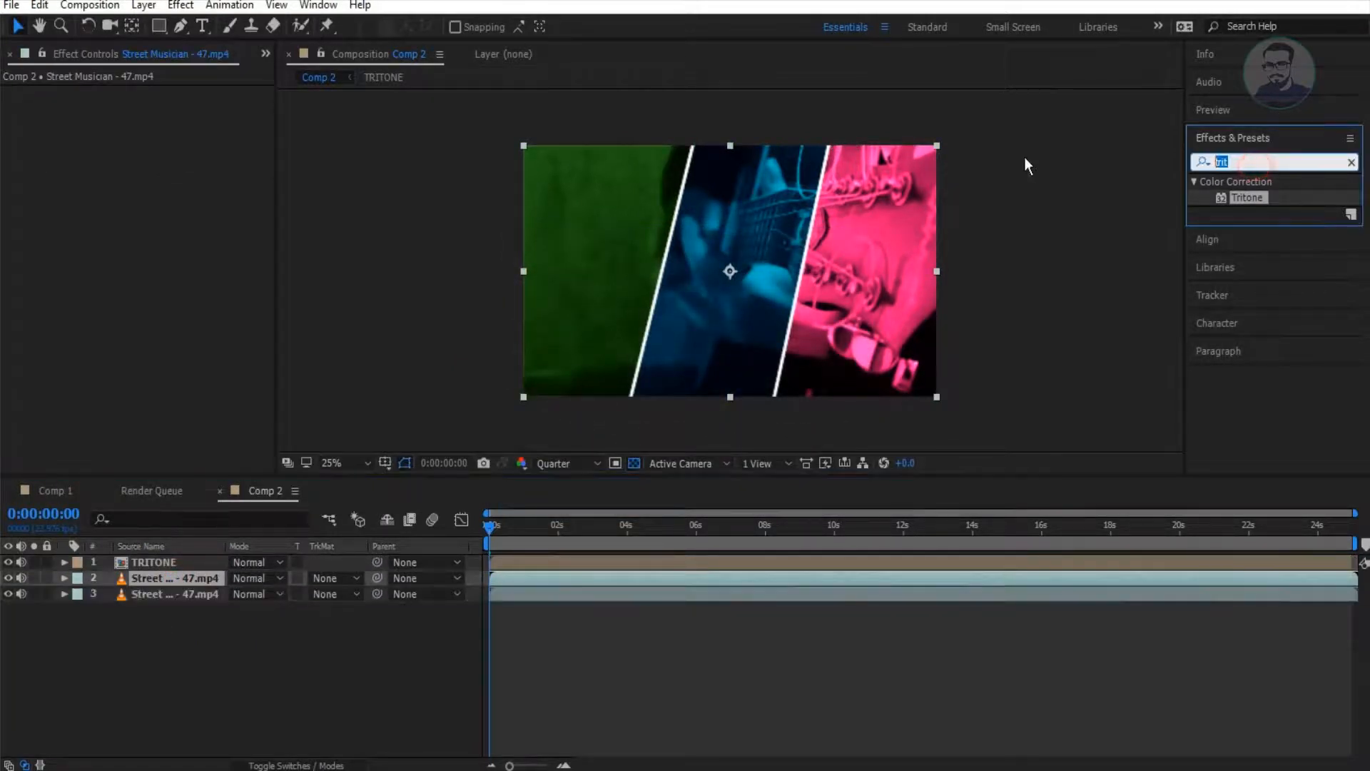
drag(1262, 191, 169, 594)
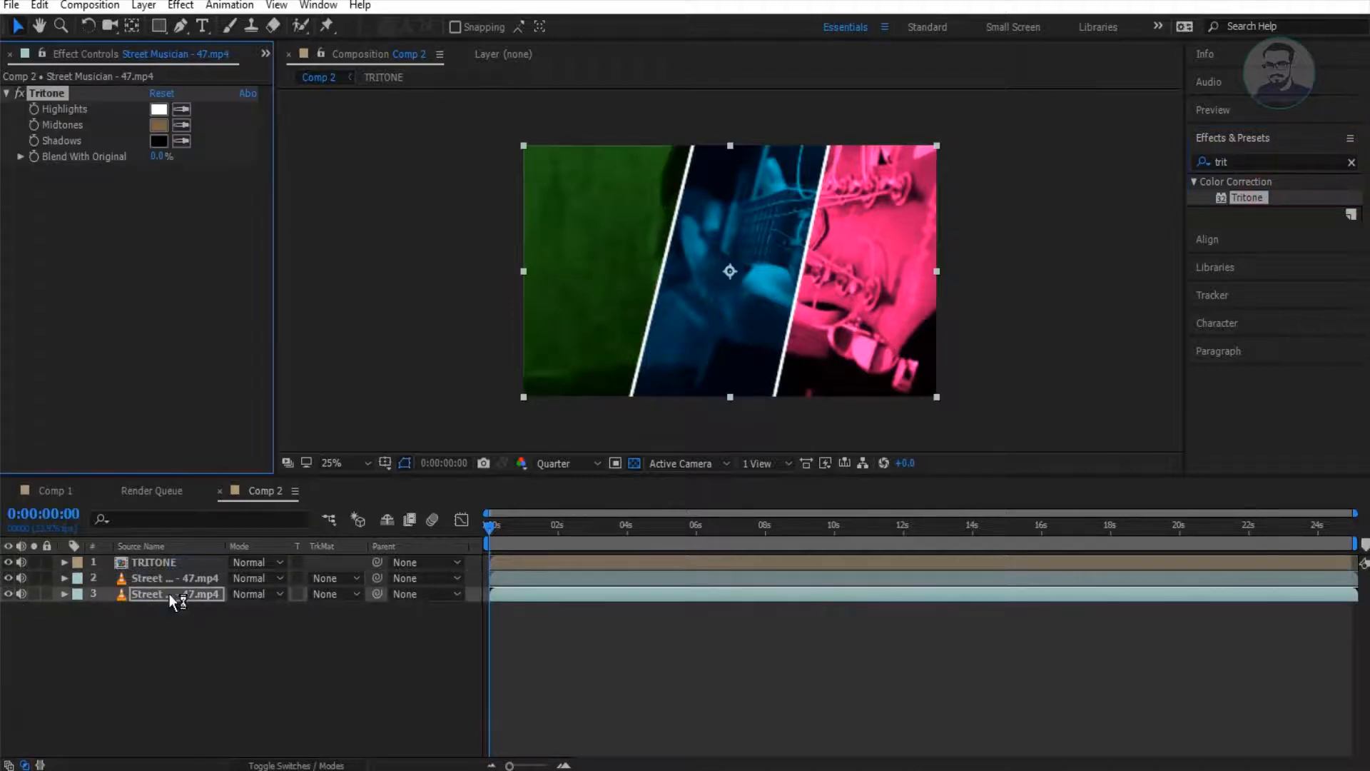
key(ctrl+z)
drag(1249, 202, 177, 579)
Step: Hide the TRITONE layer and the bottom video copy so that only layer 2 is shown
click(8, 594)
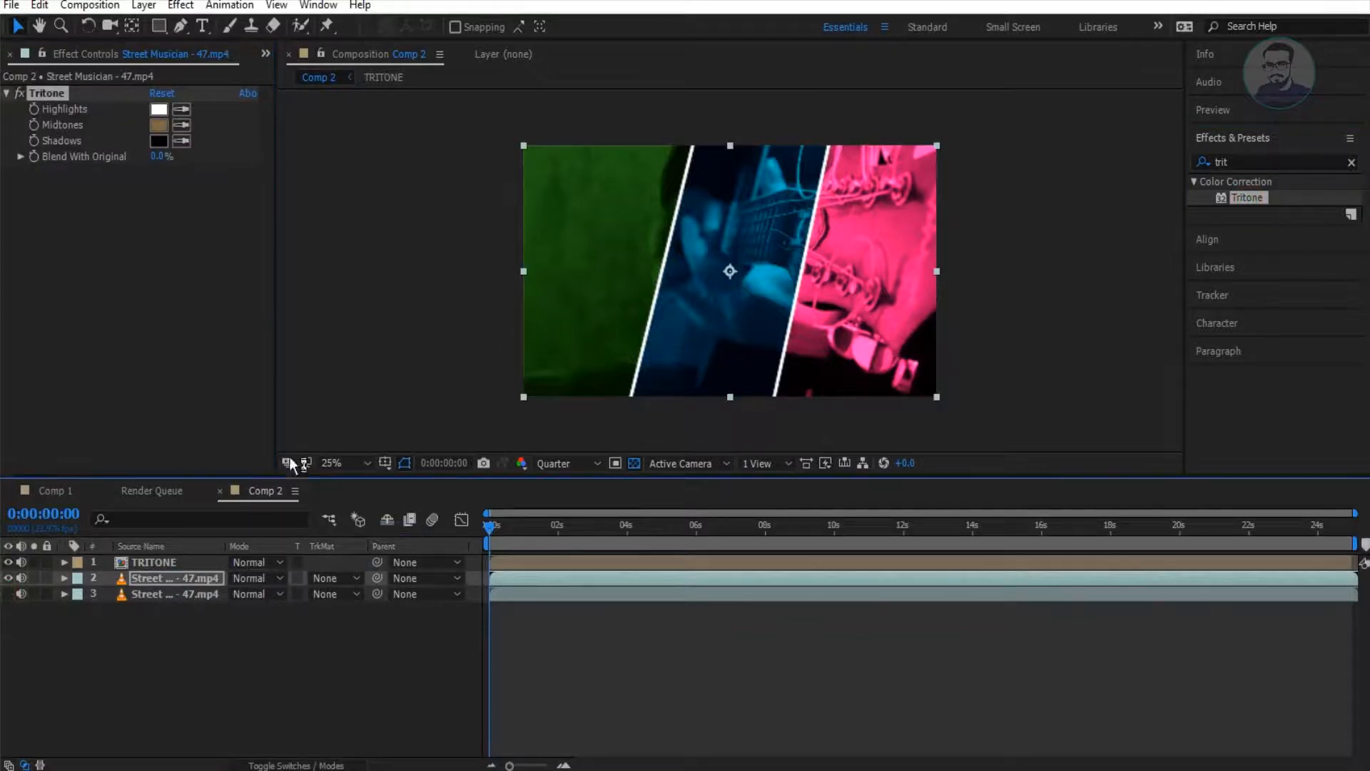
click(8, 561)
click(8, 578)
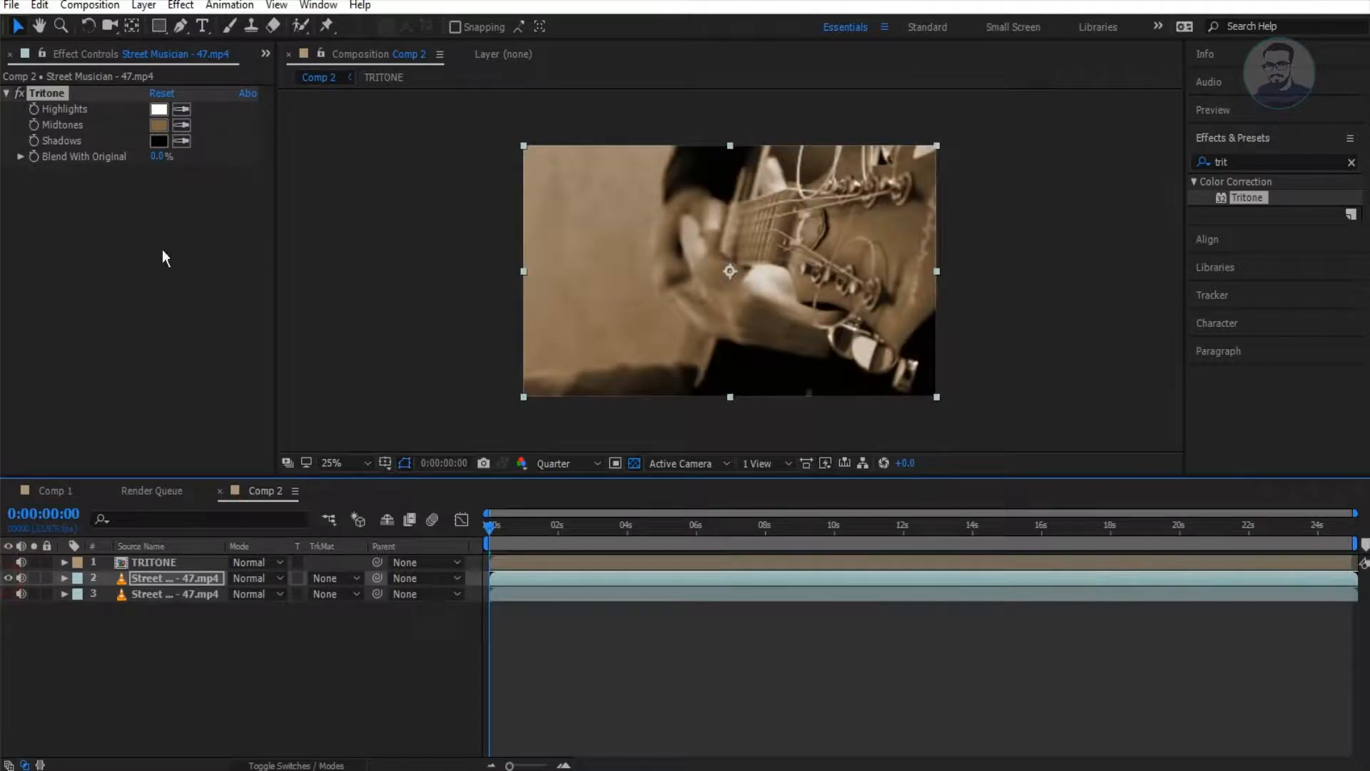
Step: Set layer 2's Tritone midtones to a dark neutral grey and check the black-and-white look near 0:00:06:06
click(159, 125)
drag(351, 596, 241, 682)
key(Return)
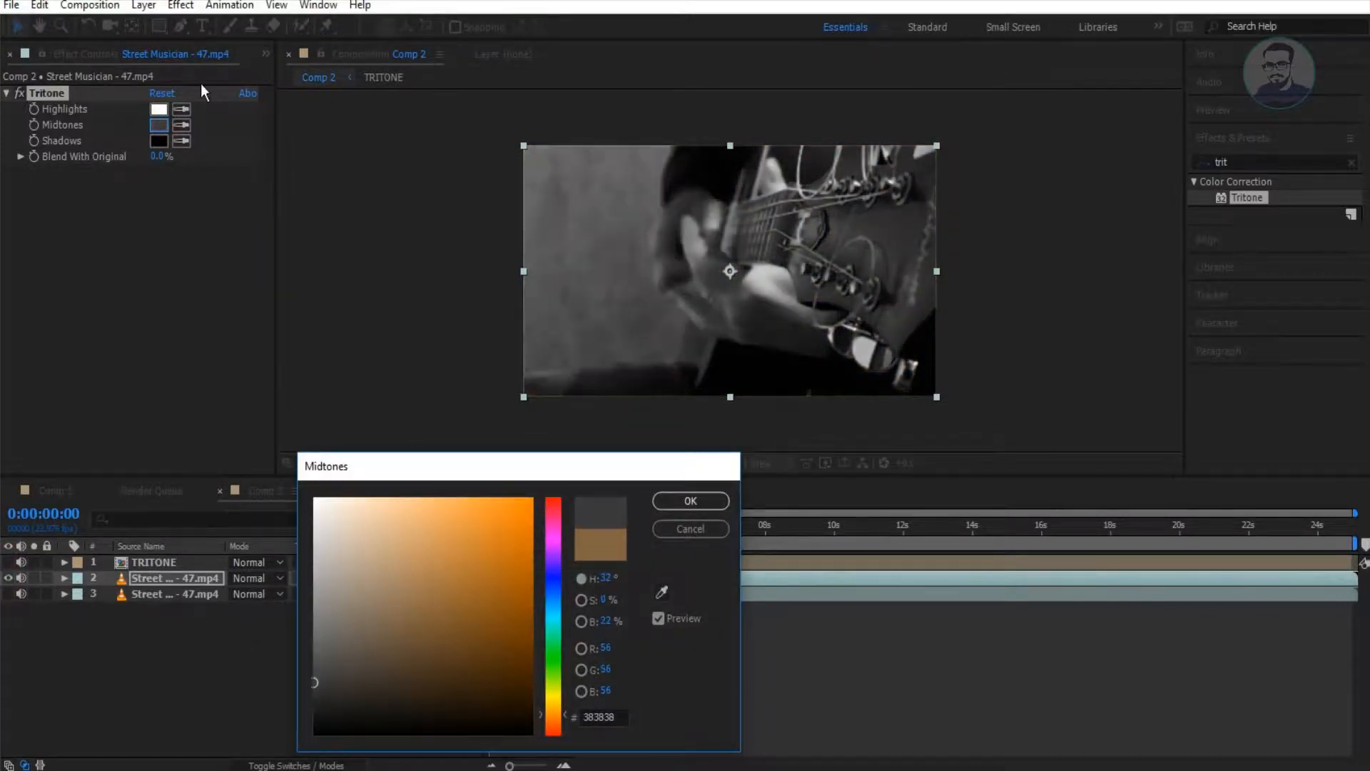
click(160, 141)
key(Escape)
click(160, 124)
key(Return)
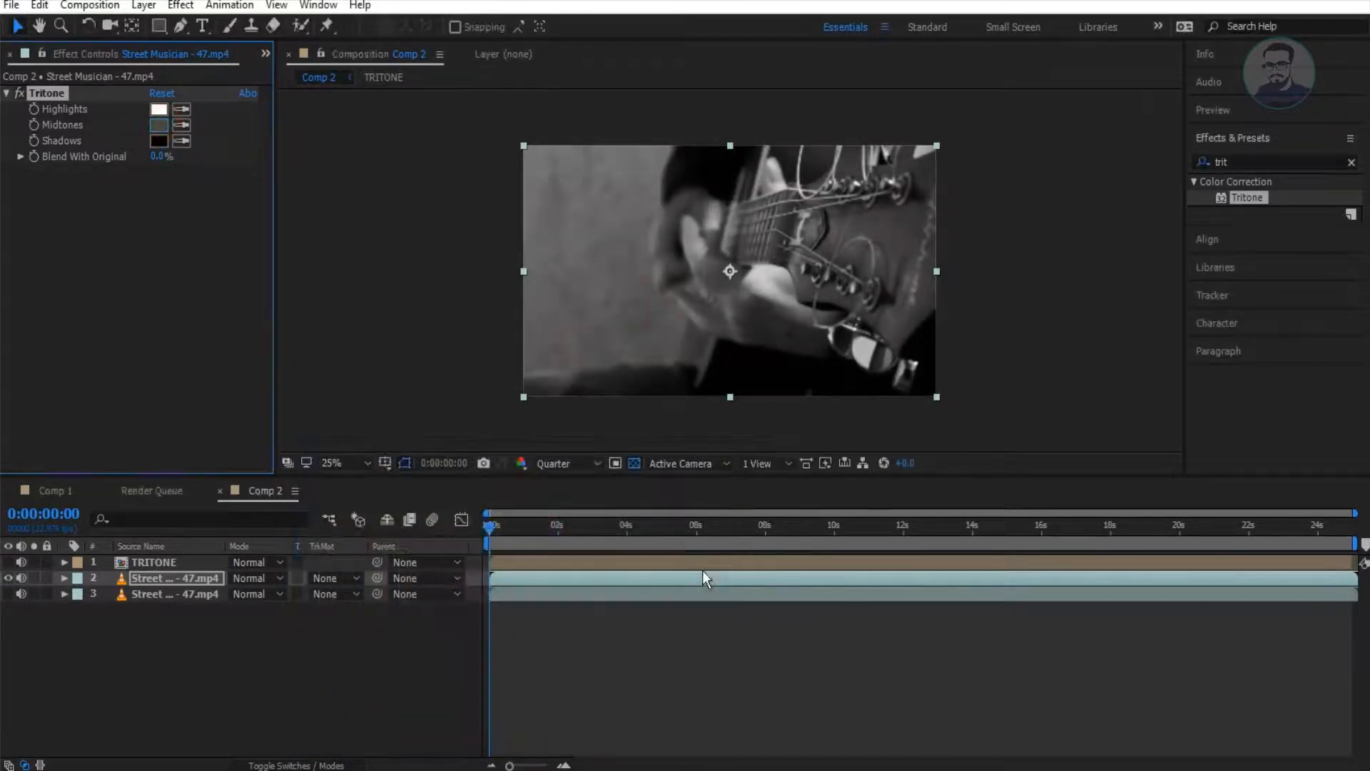
drag(623, 547, 705, 543)
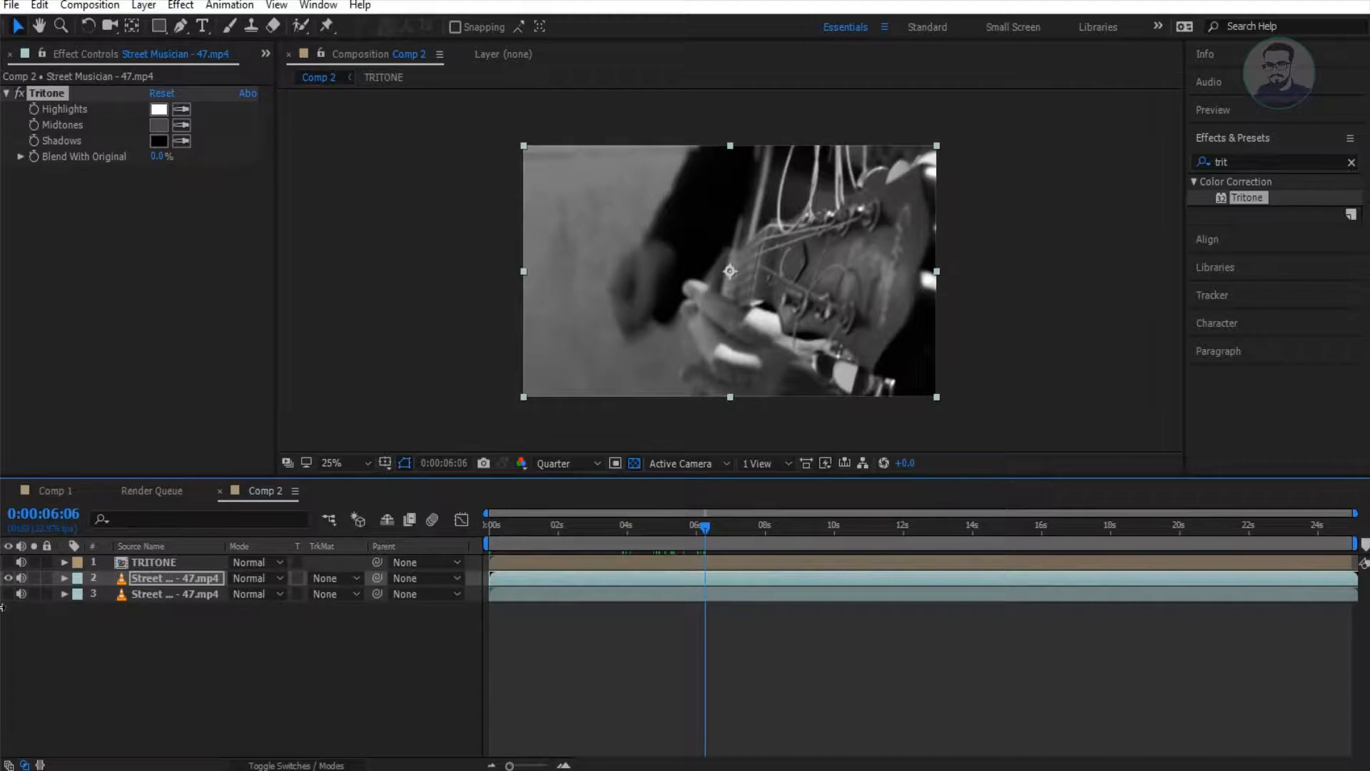
Step: Show the TRITONE layer again and move it beyond the left edge of the frame at 0:00:00:00
click(8, 563)
key(Home)
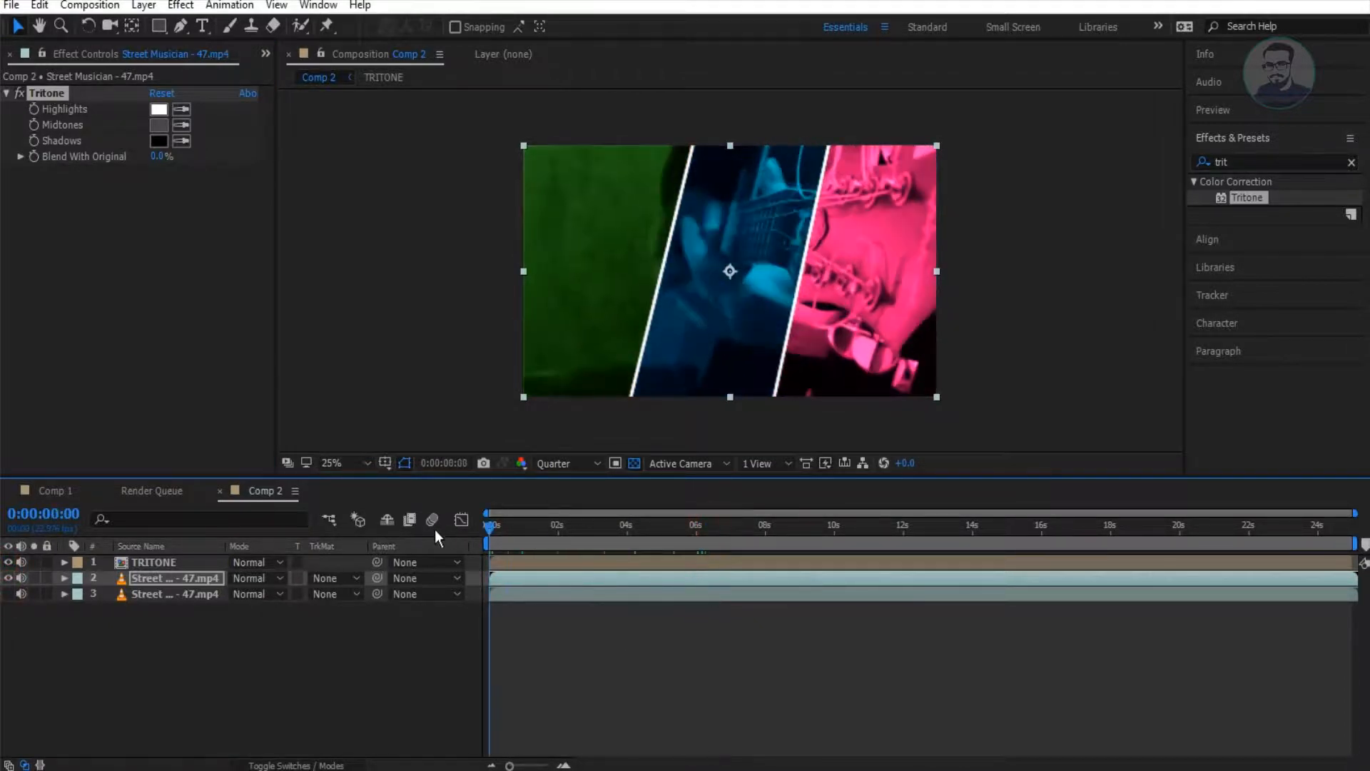
drag(756, 273, 581, 288)
key(ctrl+z)
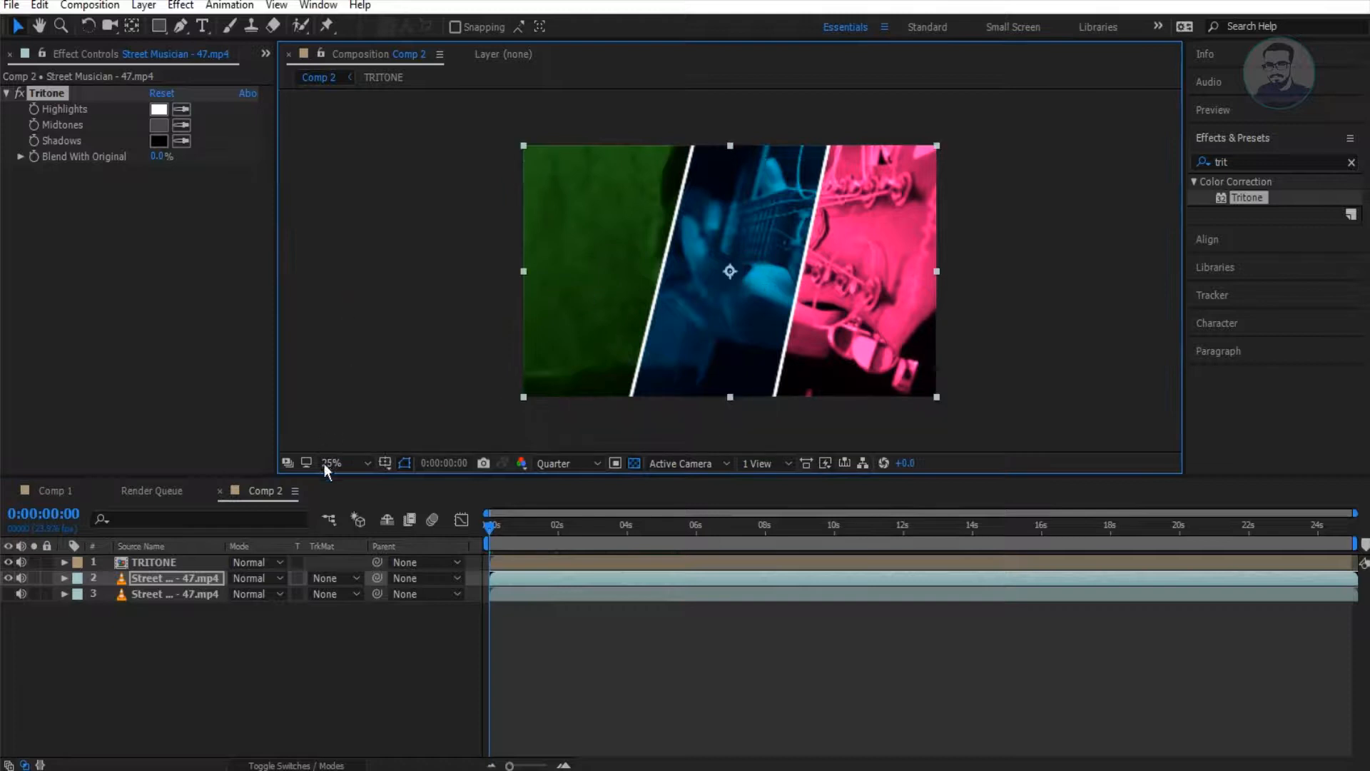
click(177, 563)
drag(714, 303, 301, 316)
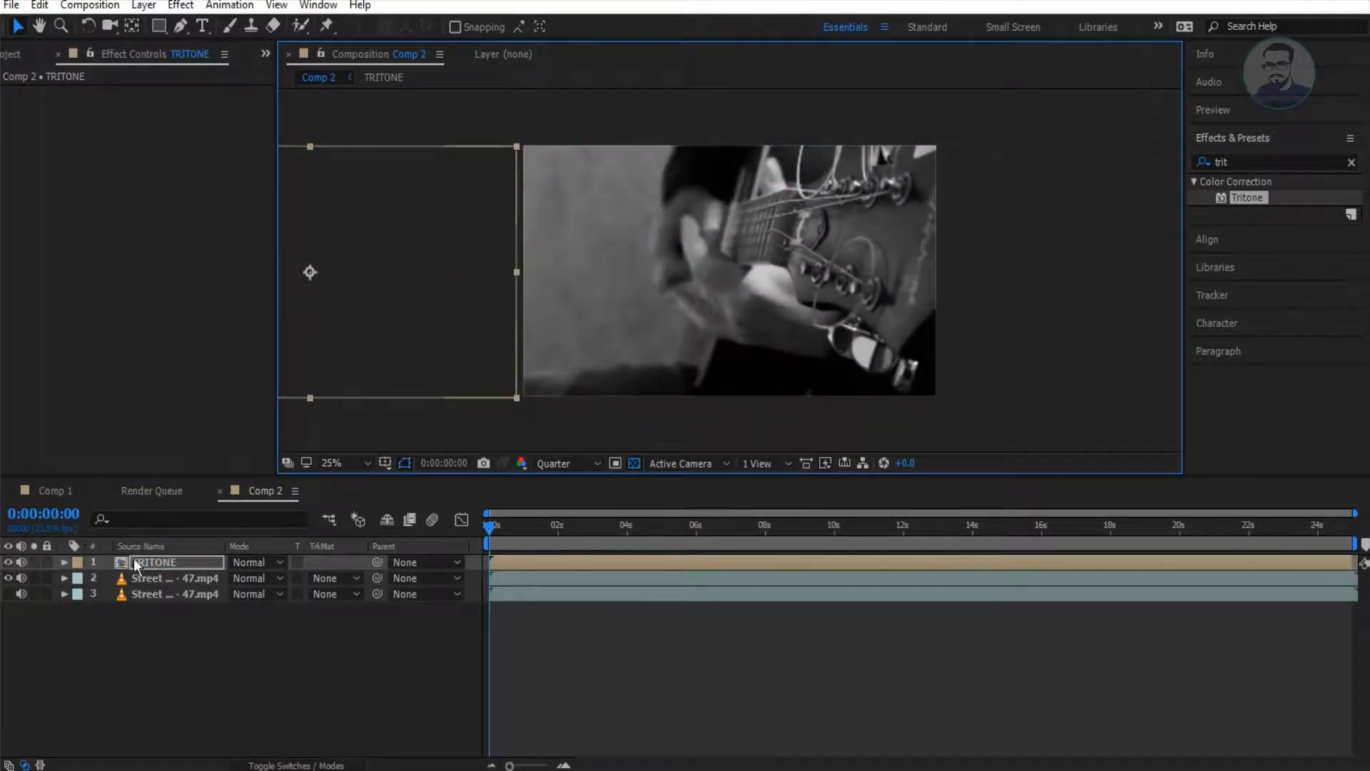
Step: Keyframe the TRITONE layer's Position to slide past the frame's right edge to 2932, 544 at 0:00:04:01, and preview it
key(p)
drag(499, 527, 629, 552)
drag(375, 328, 1152, 322)
click(990, 316)
drag(1062, 286, 1128, 280)
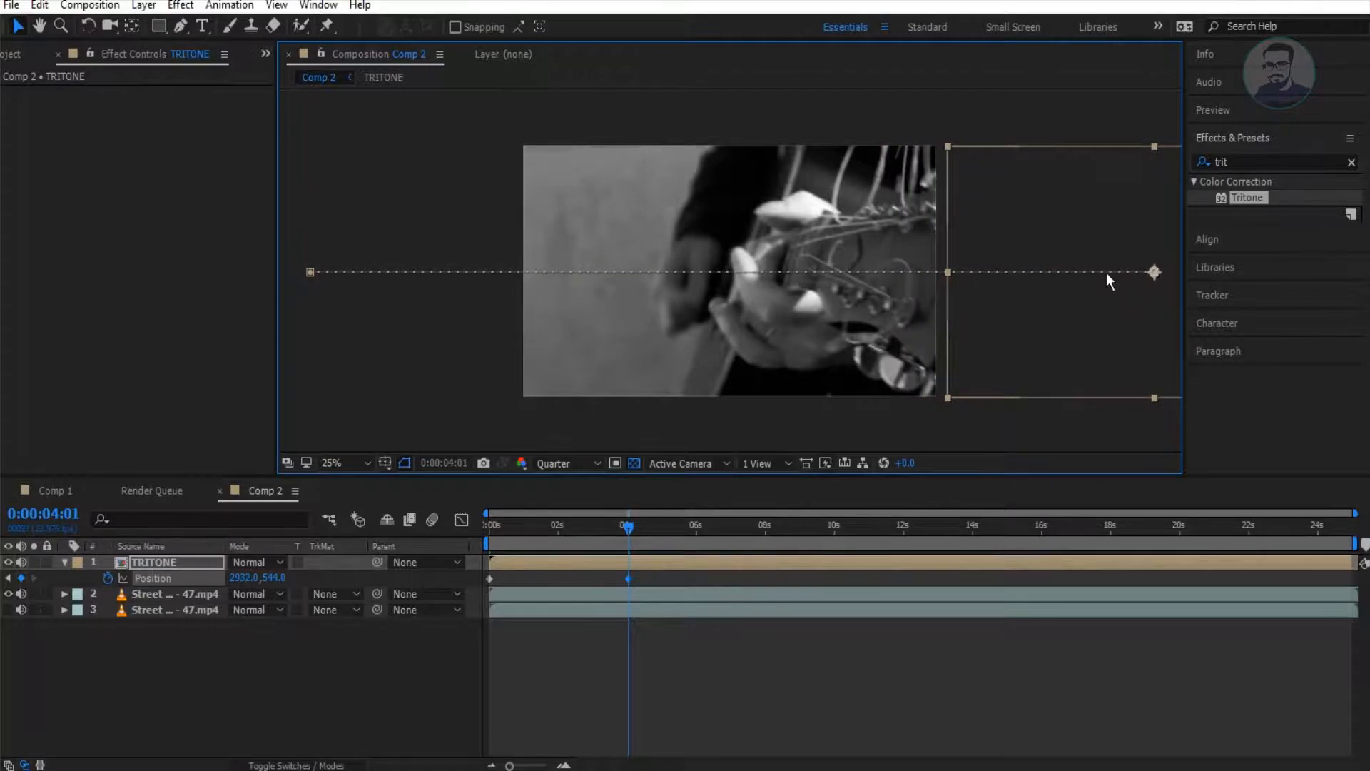
key(space)
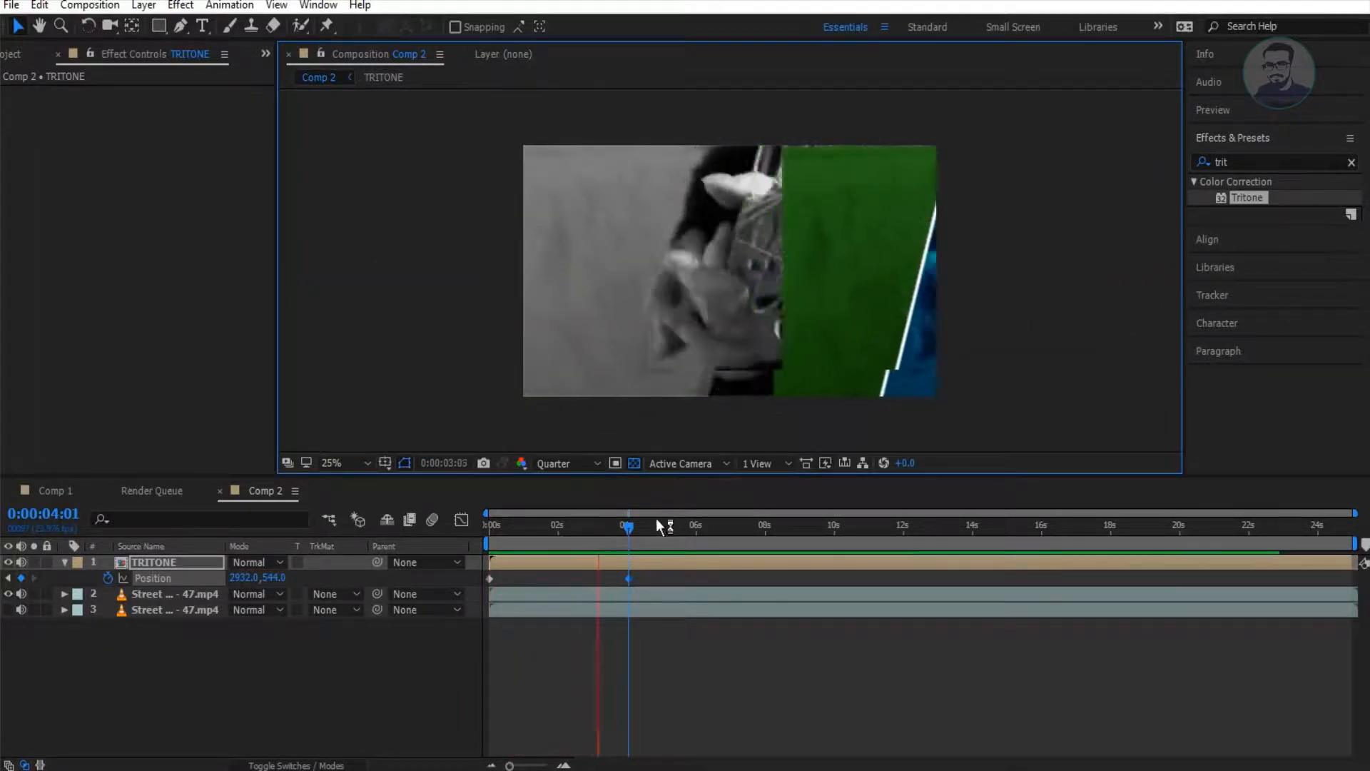
Step: Slow the TRITONE slide by moving its second Position keyframe to about 8 s and on to about 20 s
drag(631, 528, 814, 529)
drag(493, 529, 566, 529)
drag(632, 577, 768, 581)
drag(601, 535, 1189, 590)
Step: Move the second Position keyframe to just before 14 s and bring the TRITONE layer partly back into the frame at 0:00:19:12
drag(773, 529, 1163, 509)
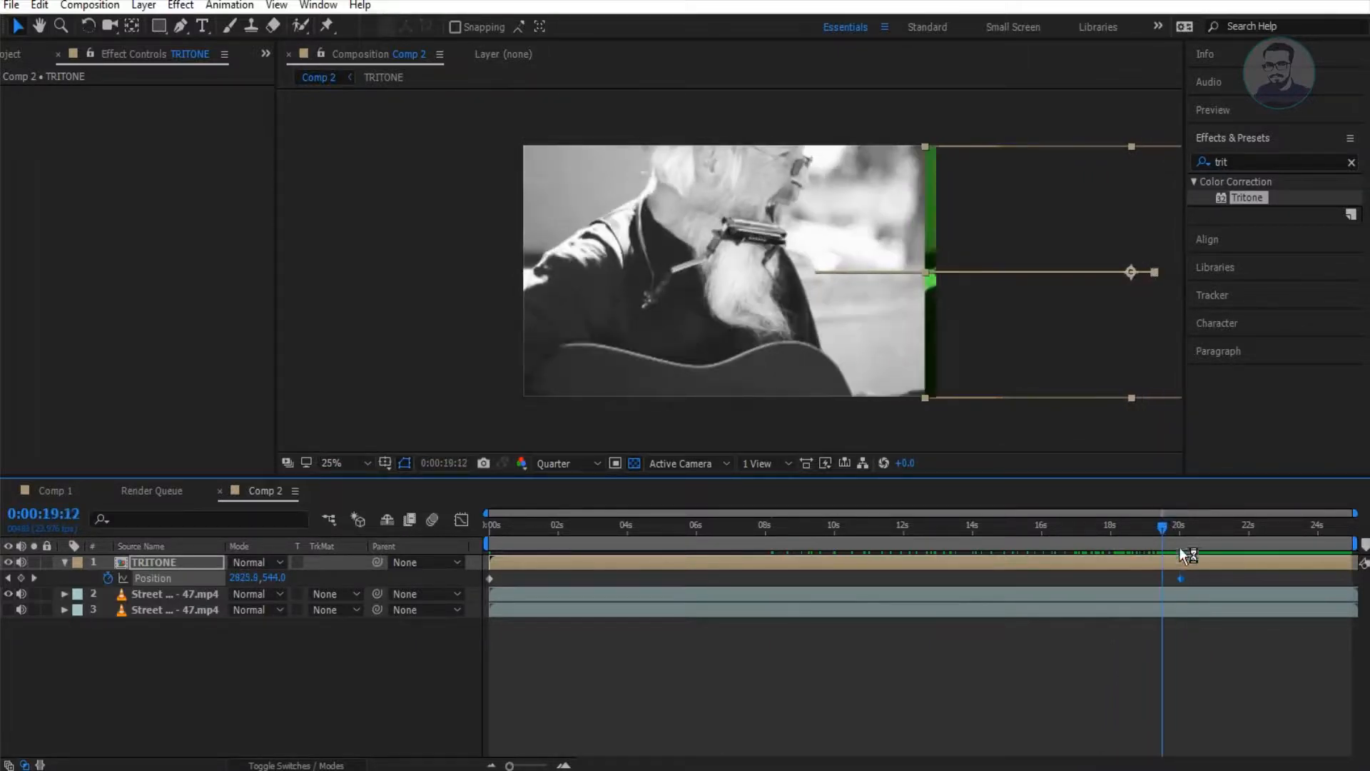
drag(1180, 578, 961, 579)
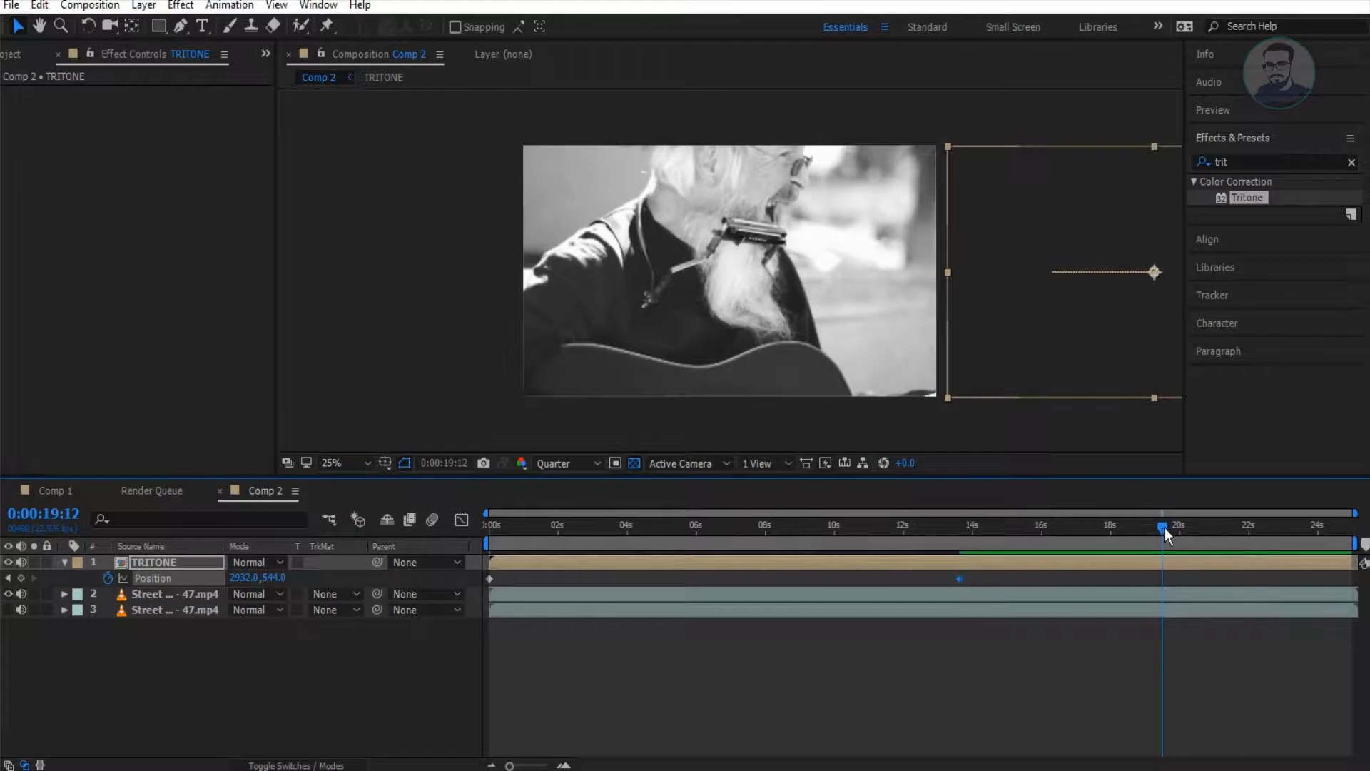
drag(1141, 258, 861, 276)
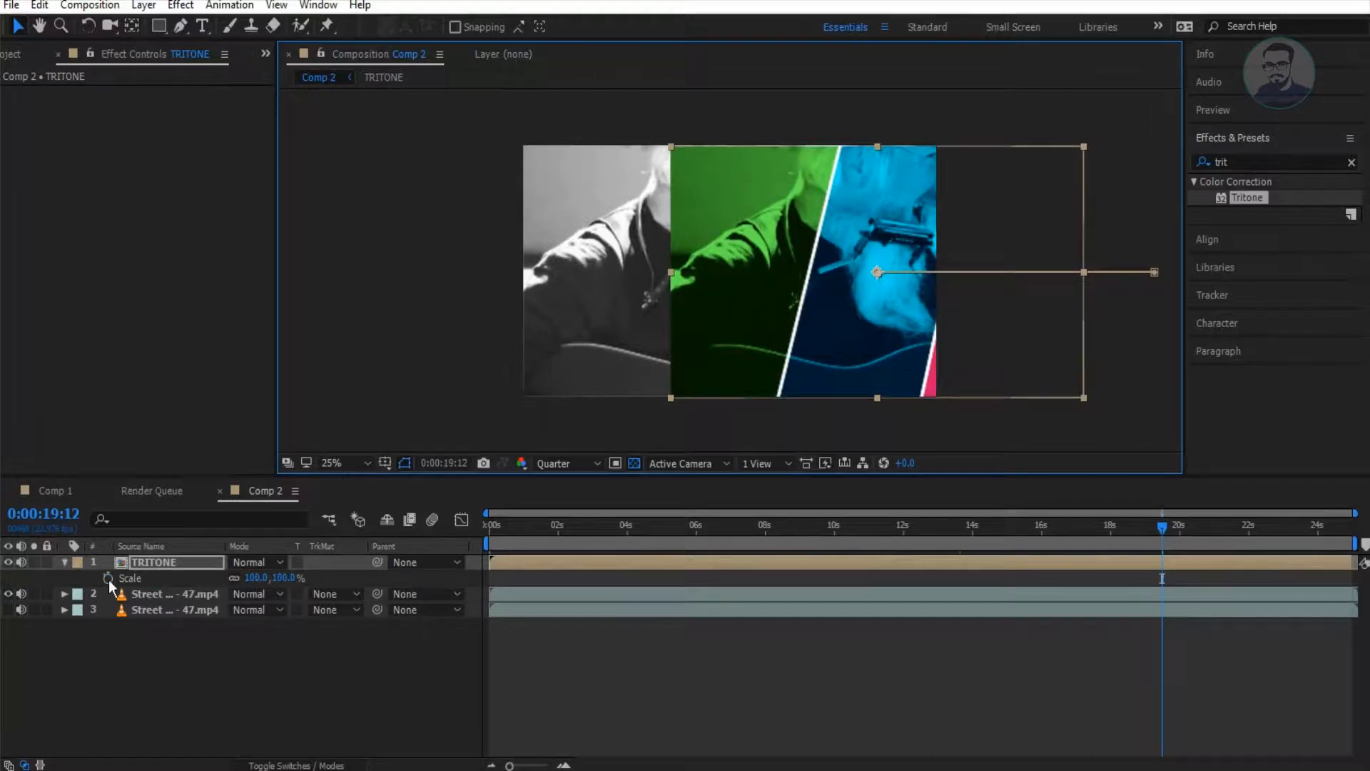
Step: Keyframe the TRITONE layer's Scale from 100% at 0:00:18:18 to 135% at 0:00:19:12, and preview the animation
click(108, 578)
drag(272, 578, 305, 578)
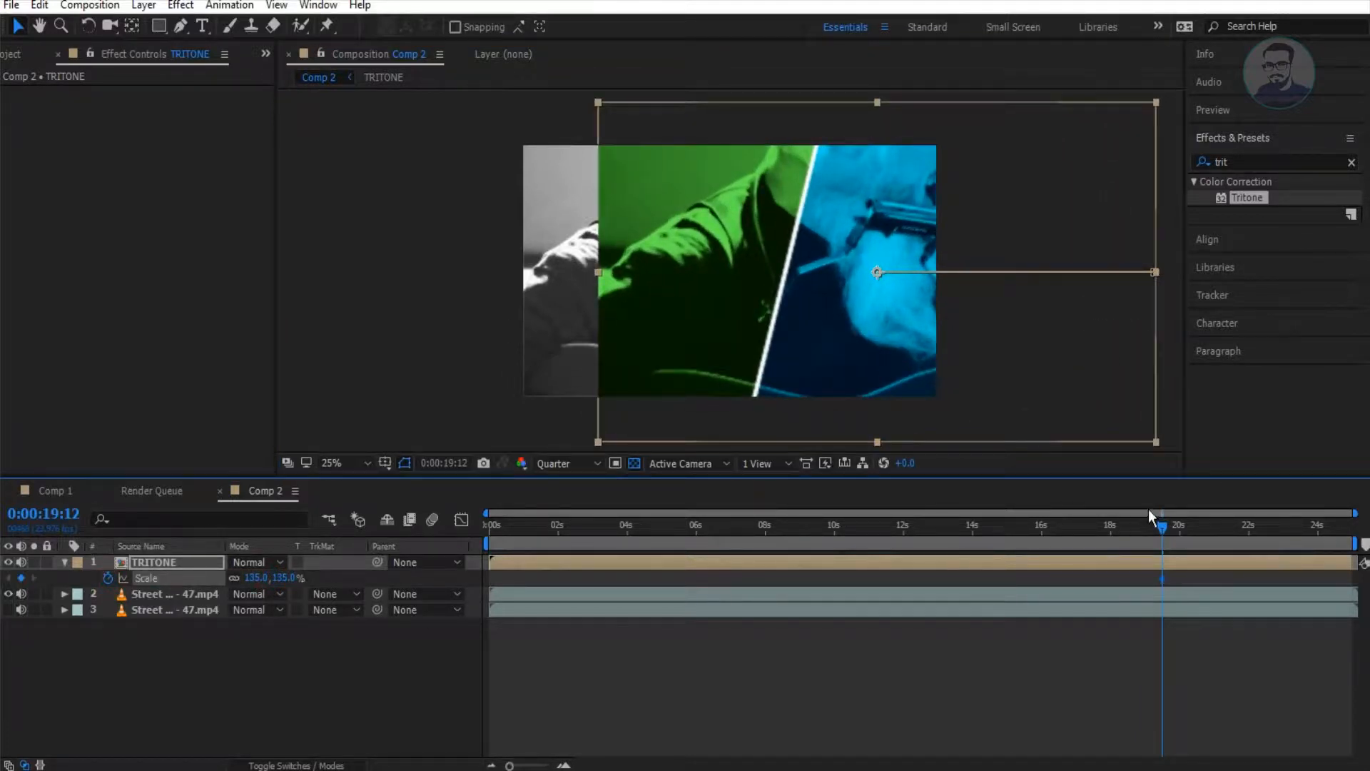
drag(1160, 524, 1137, 527)
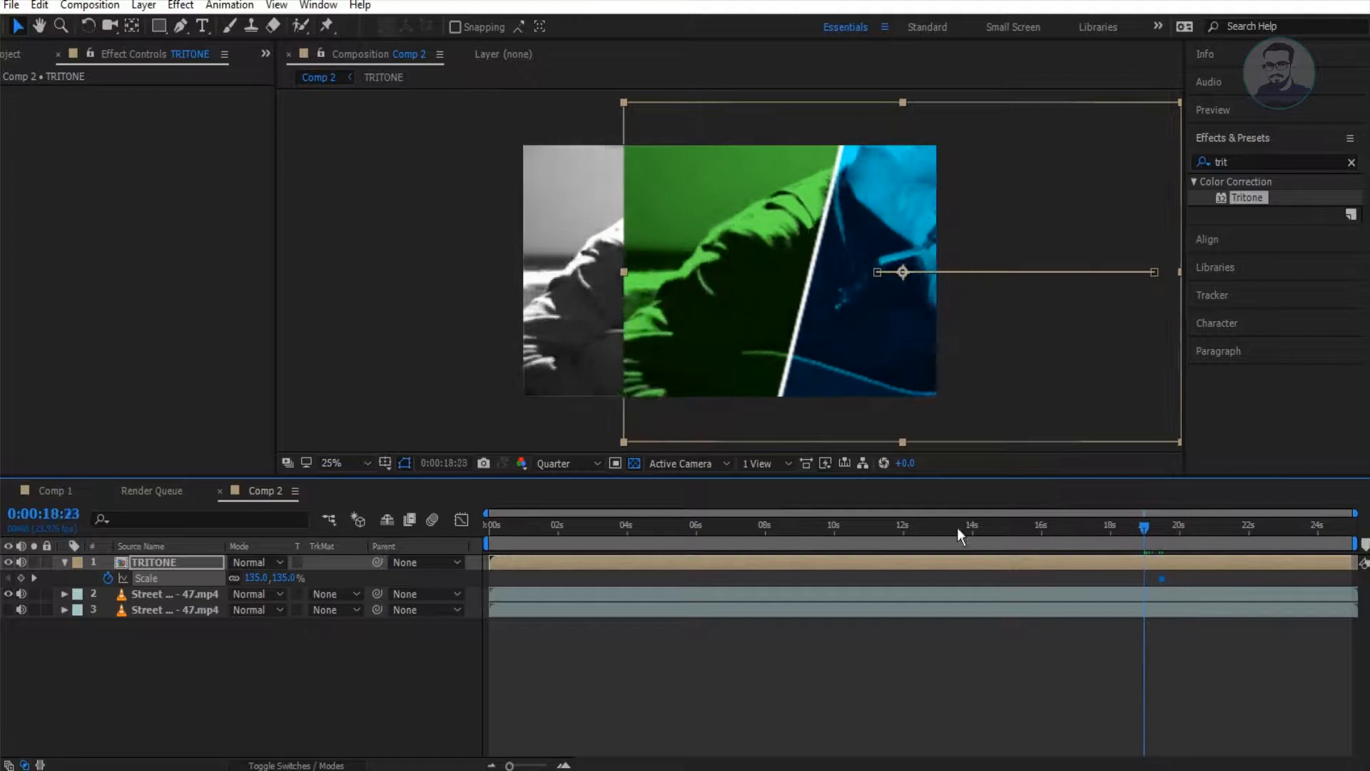
text(1)
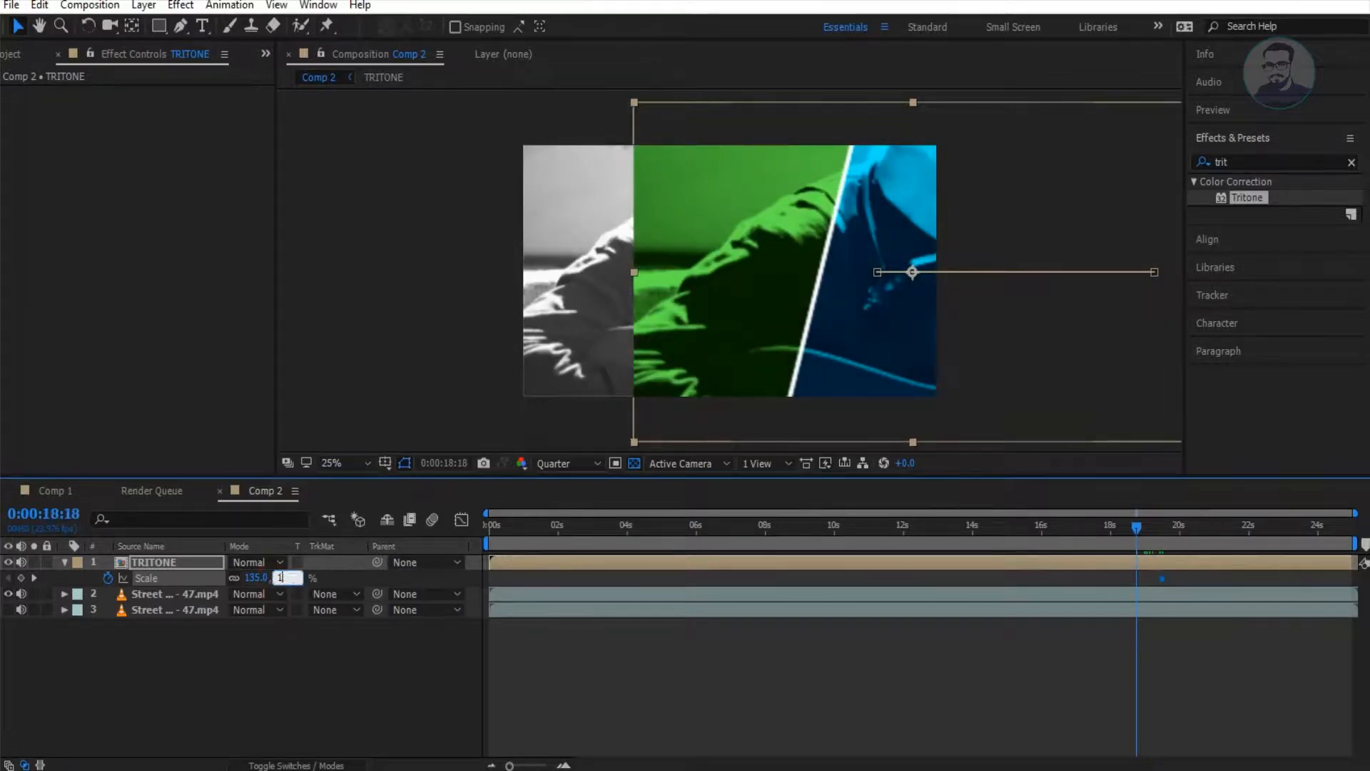
text(00)
key(Return)
key(space)
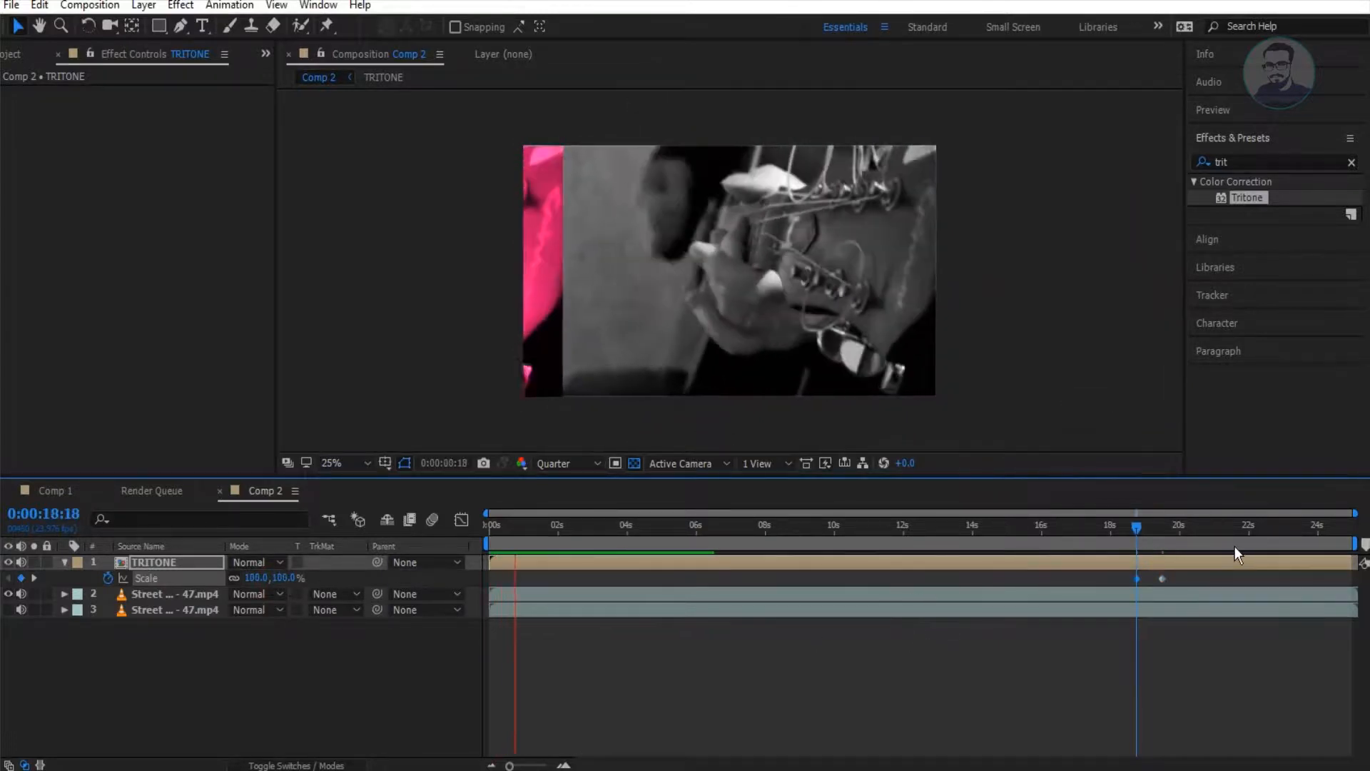
Step: Return to 0:00:00:00, hide the TRITONE and black-and-white layers, then show the original Street Musician clip and duplicate it
drag(707, 540, 477, 544)
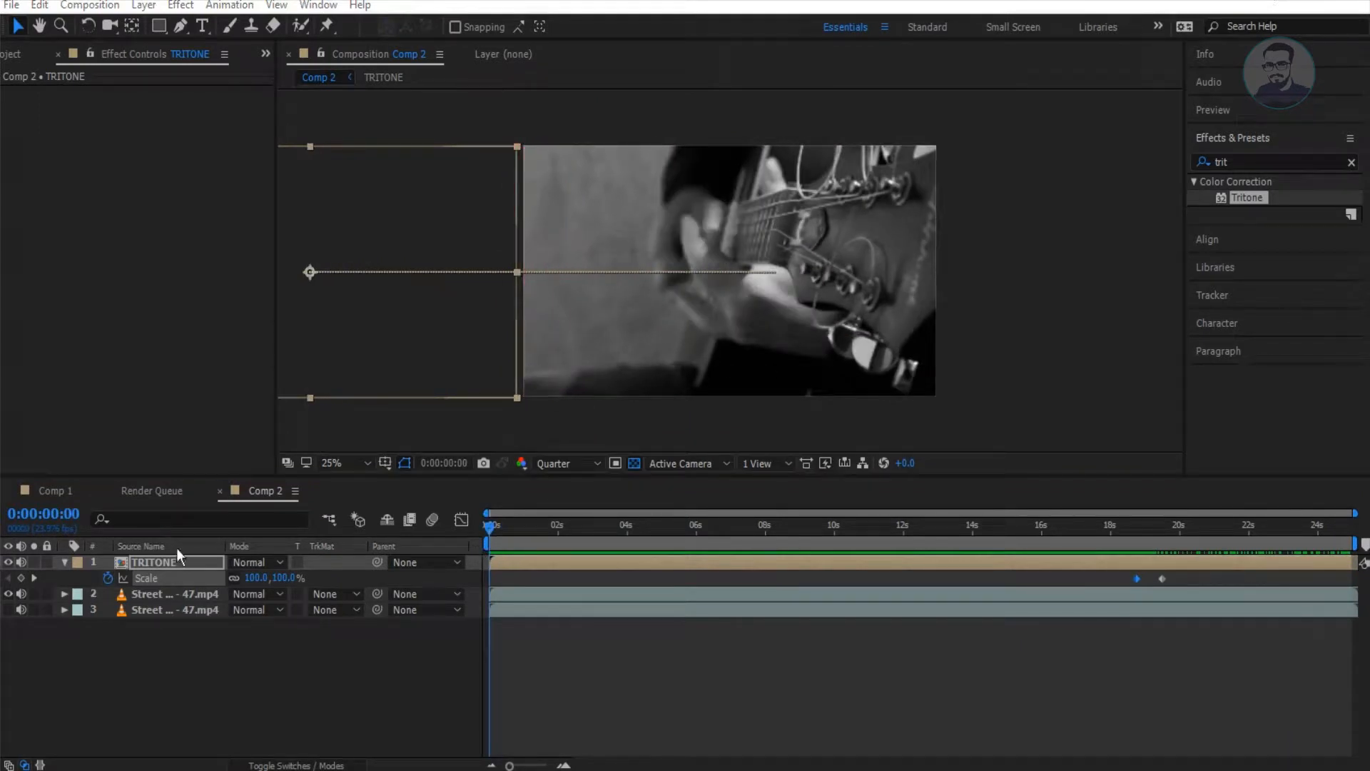
click(166, 593)
click(139, 609)
click(163, 564)
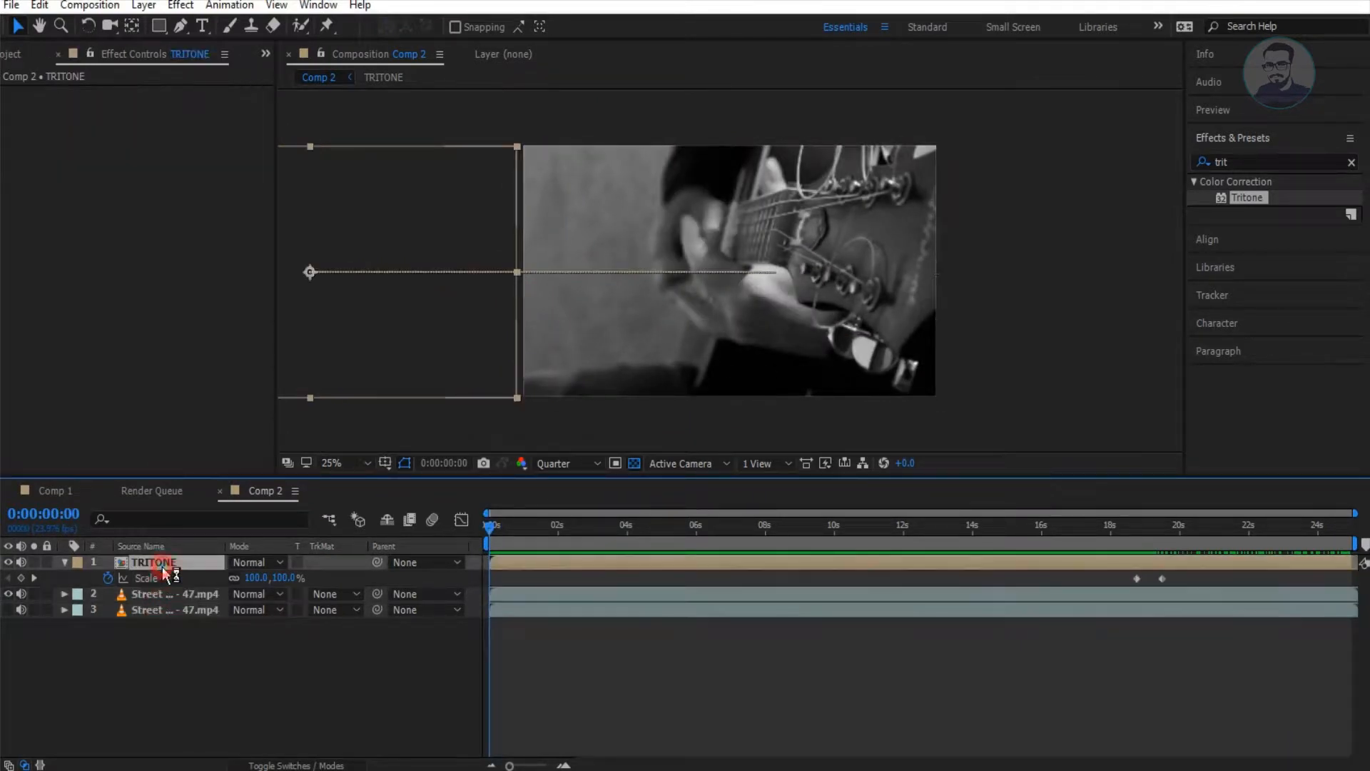
click(8, 563)
click(8, 594)
click(8, 610)
click(204, 615)
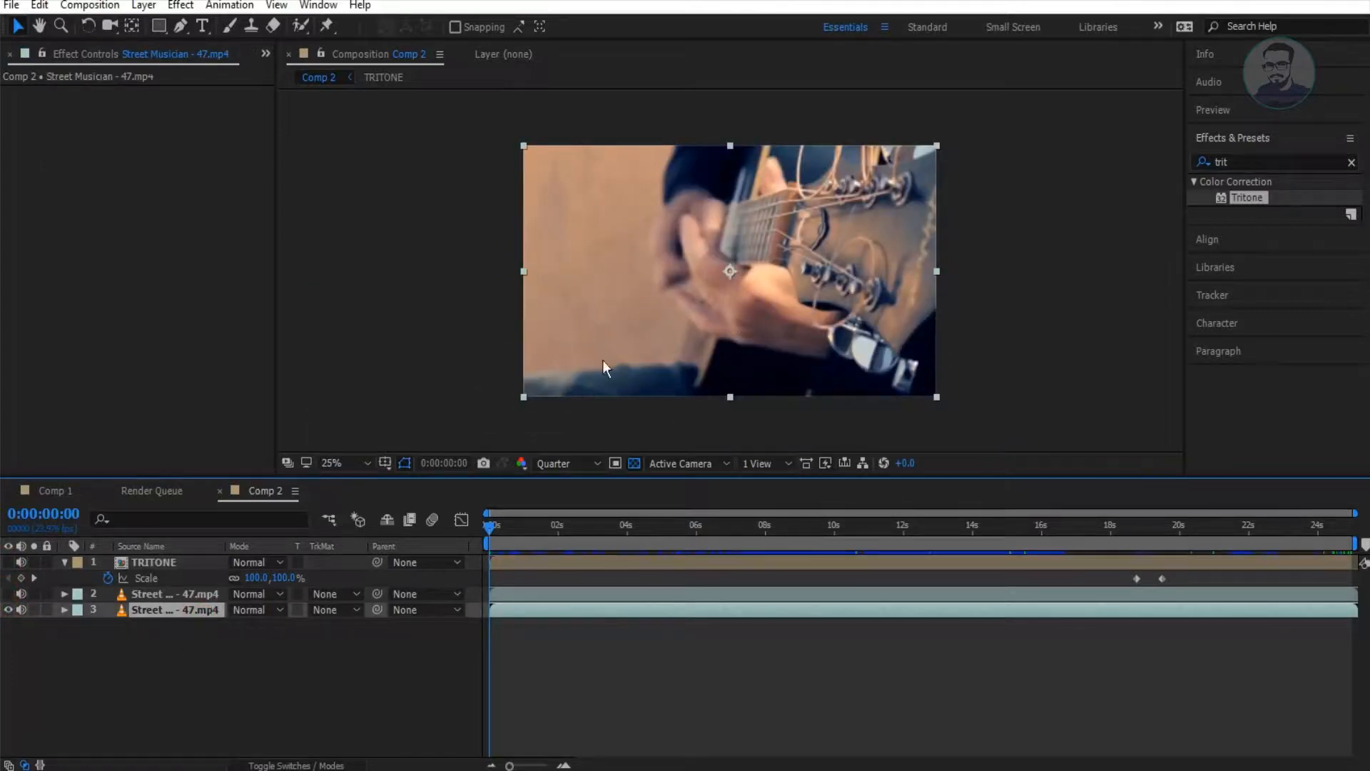
key(ctrl+d)
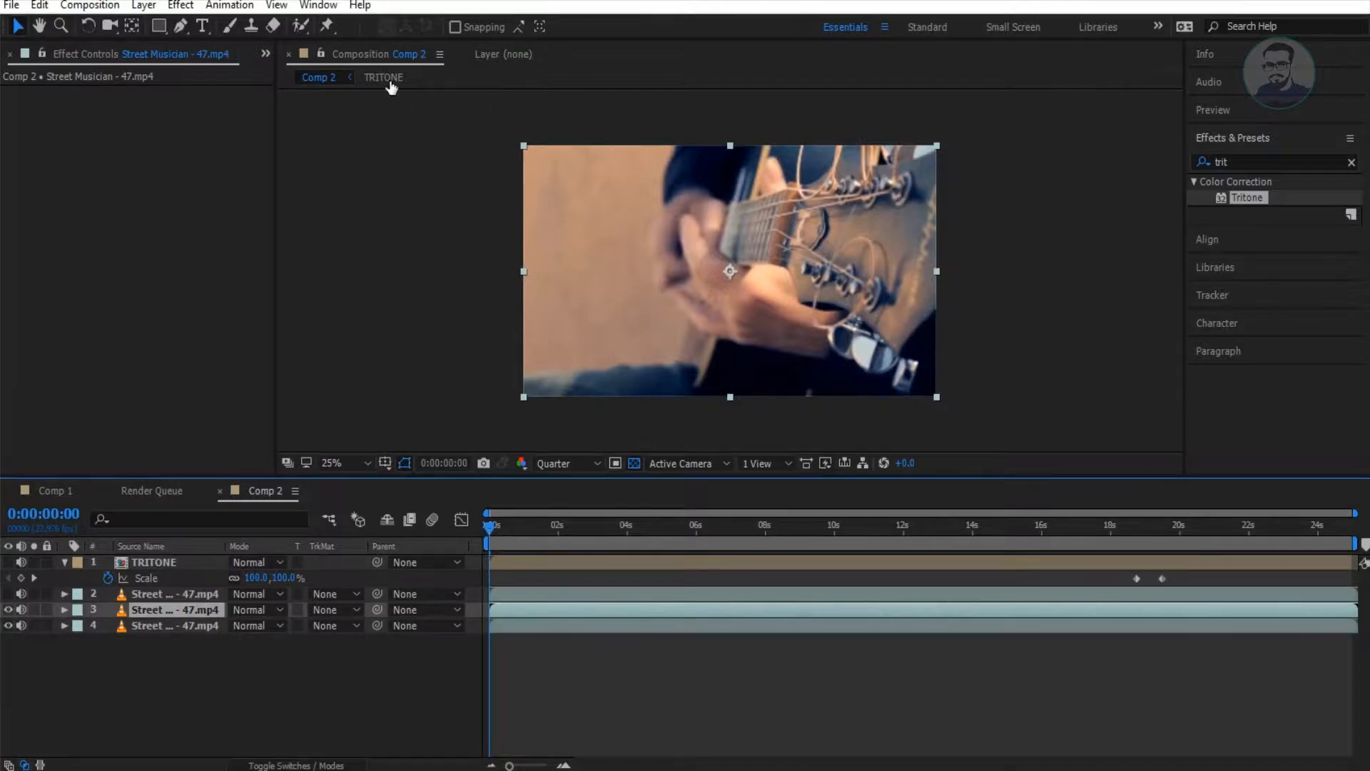
Step: Draw a slanted four-point mask across the middle of the upper visible clip copy and apply the Tritone effect to it
click(709, 130)
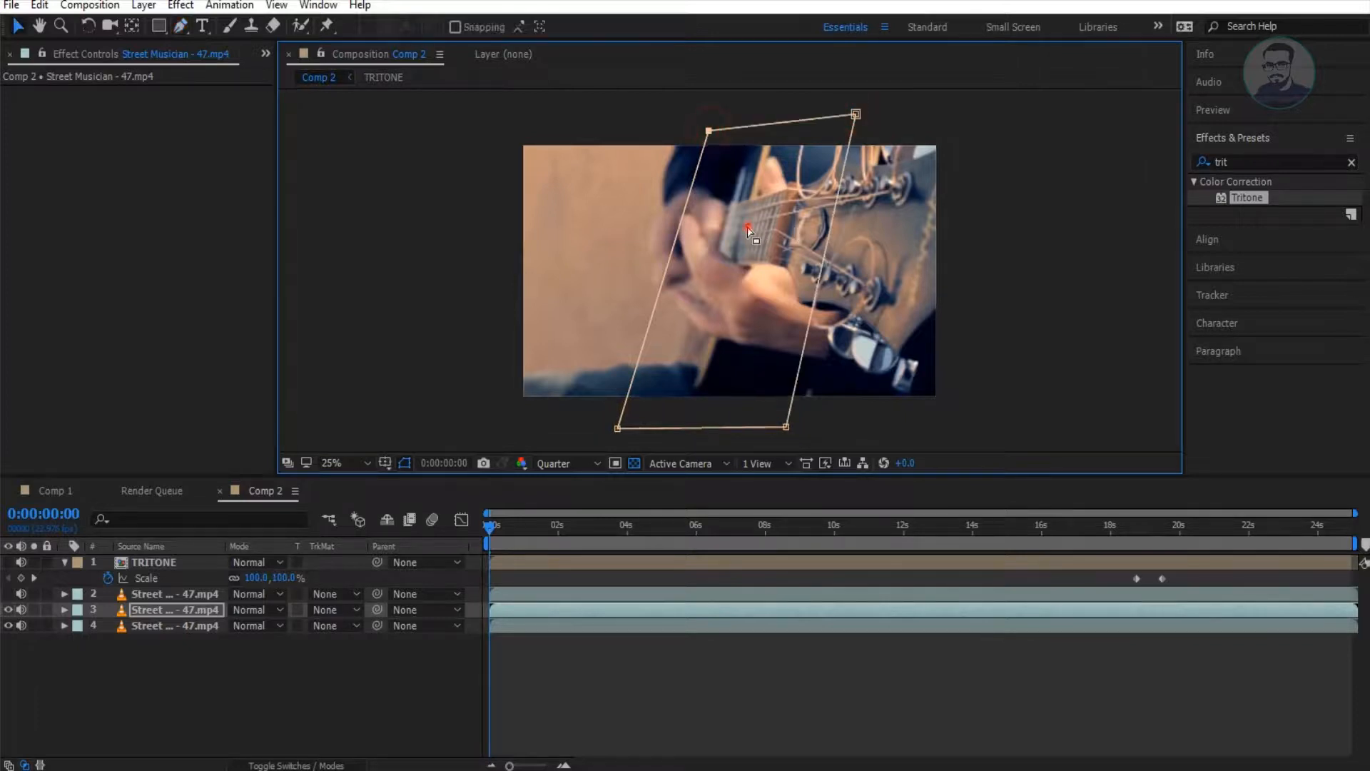
drag(1254, 200, 773, 227)
Step: Set the masked copy's Tritone Midtones to dark blue and its Highlights to bright blue
click(160, 128)
drag(554, 564, 553, 589)
drag(500, 632, 538, 638)
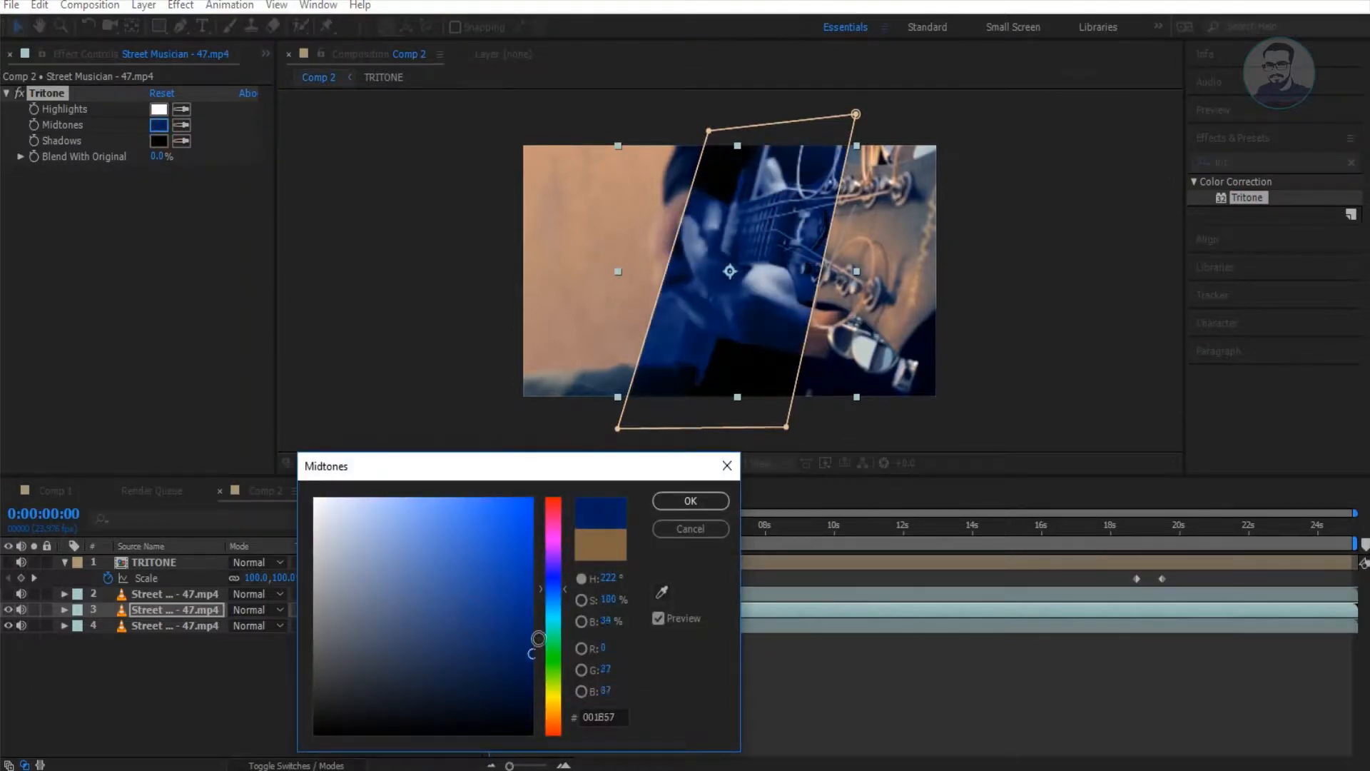
click(691, 503)
drag(744, 542, 863, 544)
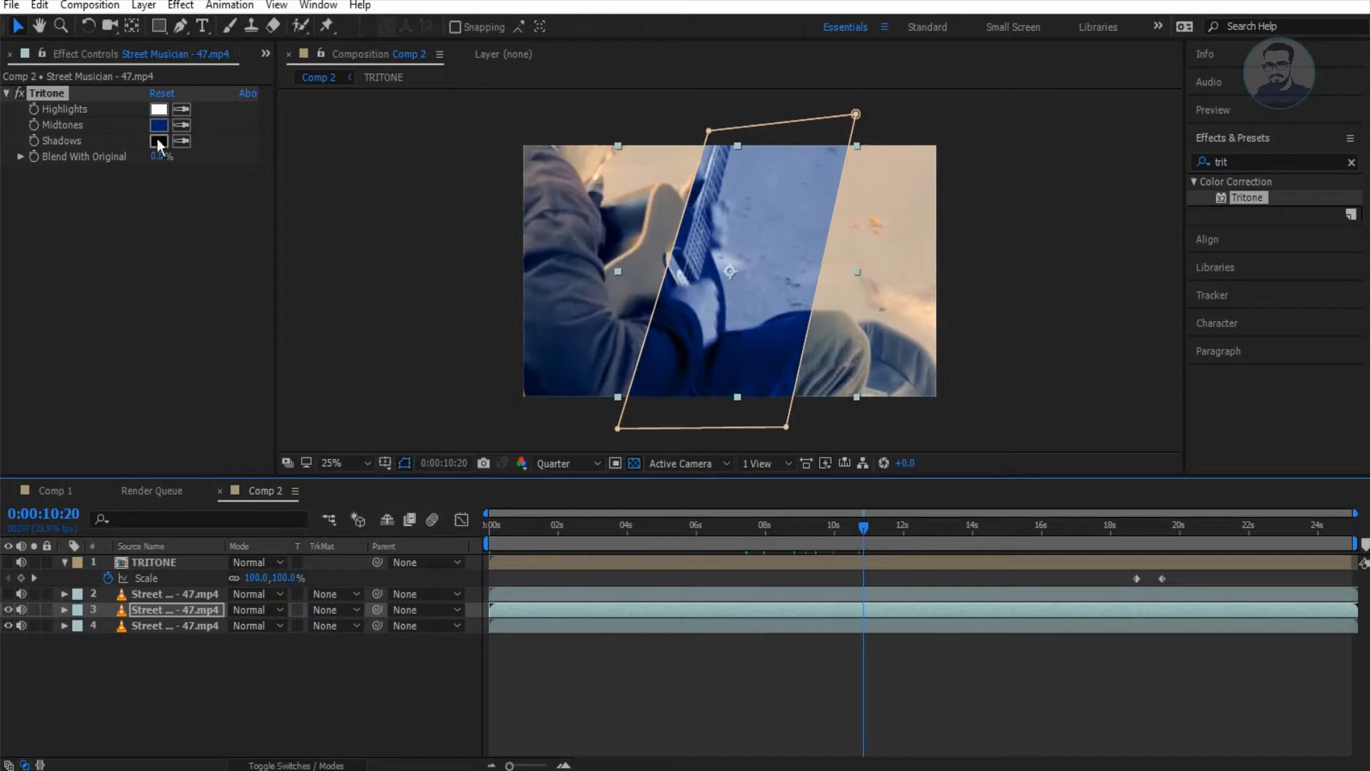
click(164, 111)
click(554, 608)
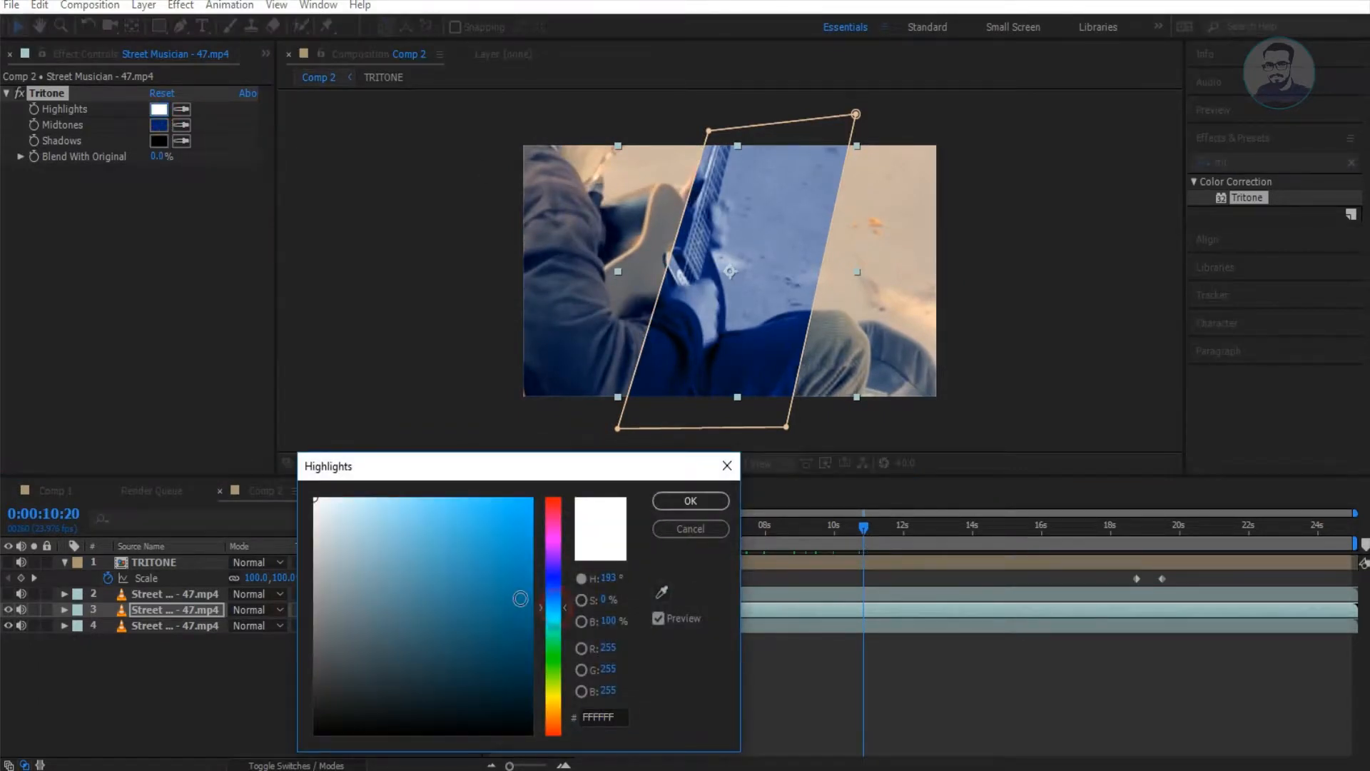
drag(508, 549, 553, 452)
click(690, 501)
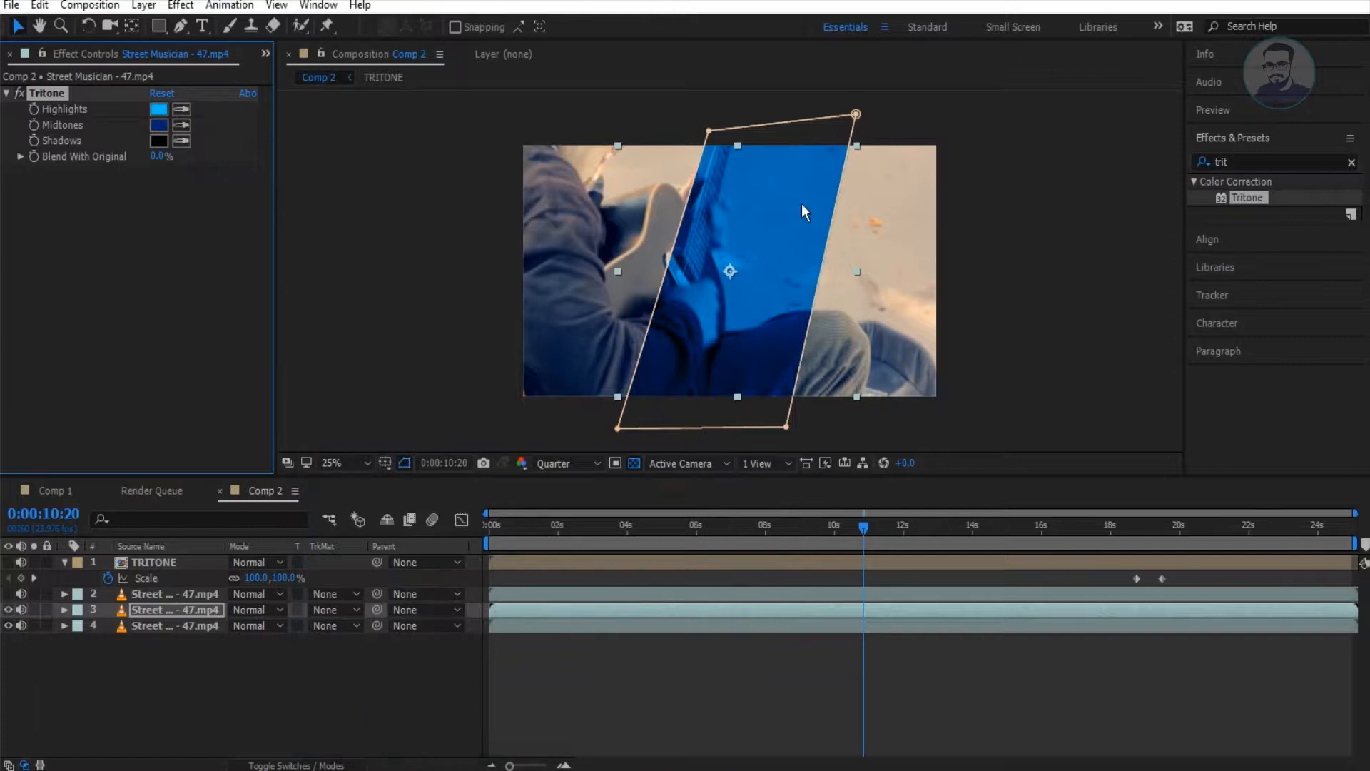
Step: Widen the slanted mask by moving its corner points and outline it with a thick white Stroke effect
drag(708, 128, 650, 117)
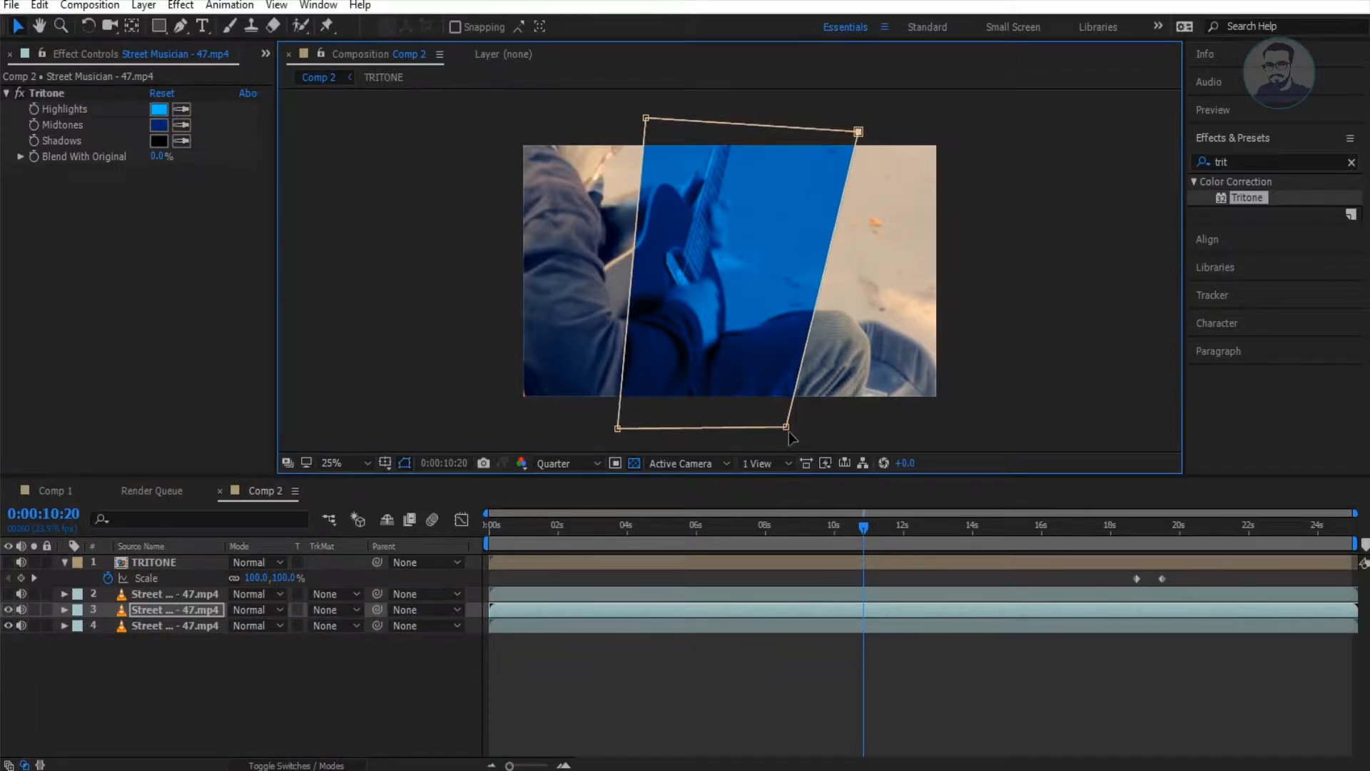
drag(818, 427, 813, 426)
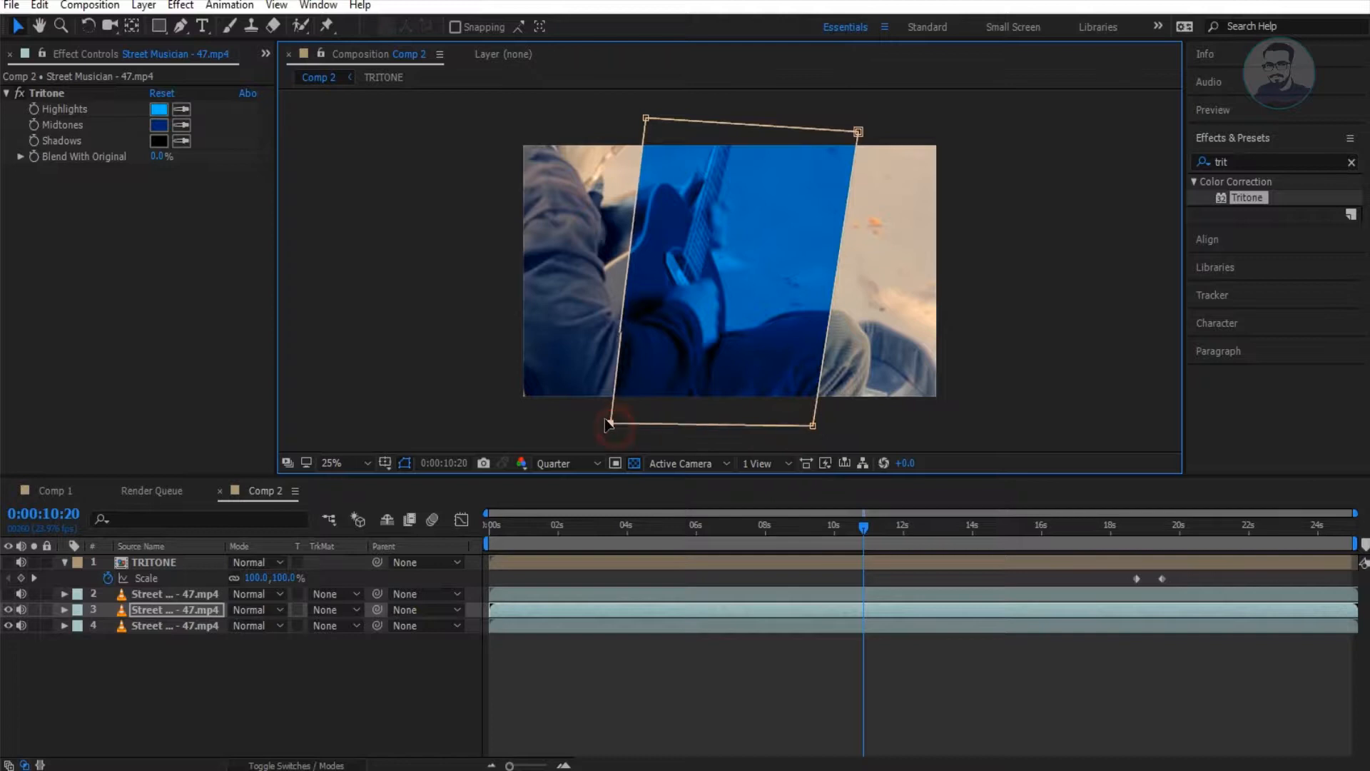
click(1254, 161)
text(strok)
mouse_move(1245, 387)
mouse_down()
mouse_move(688, 297)
mouse_move(718, 307)
mouse_up()
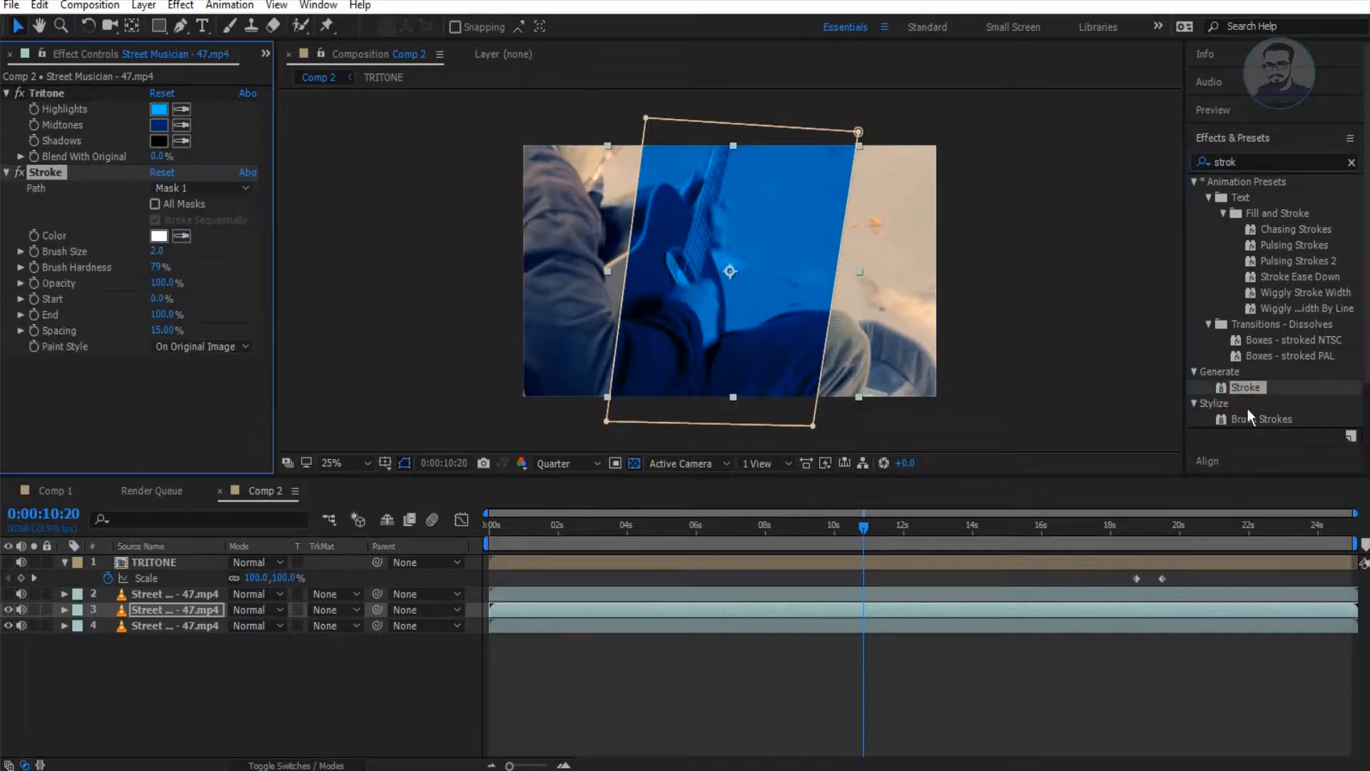
click(6, 172)
click(424, 294)
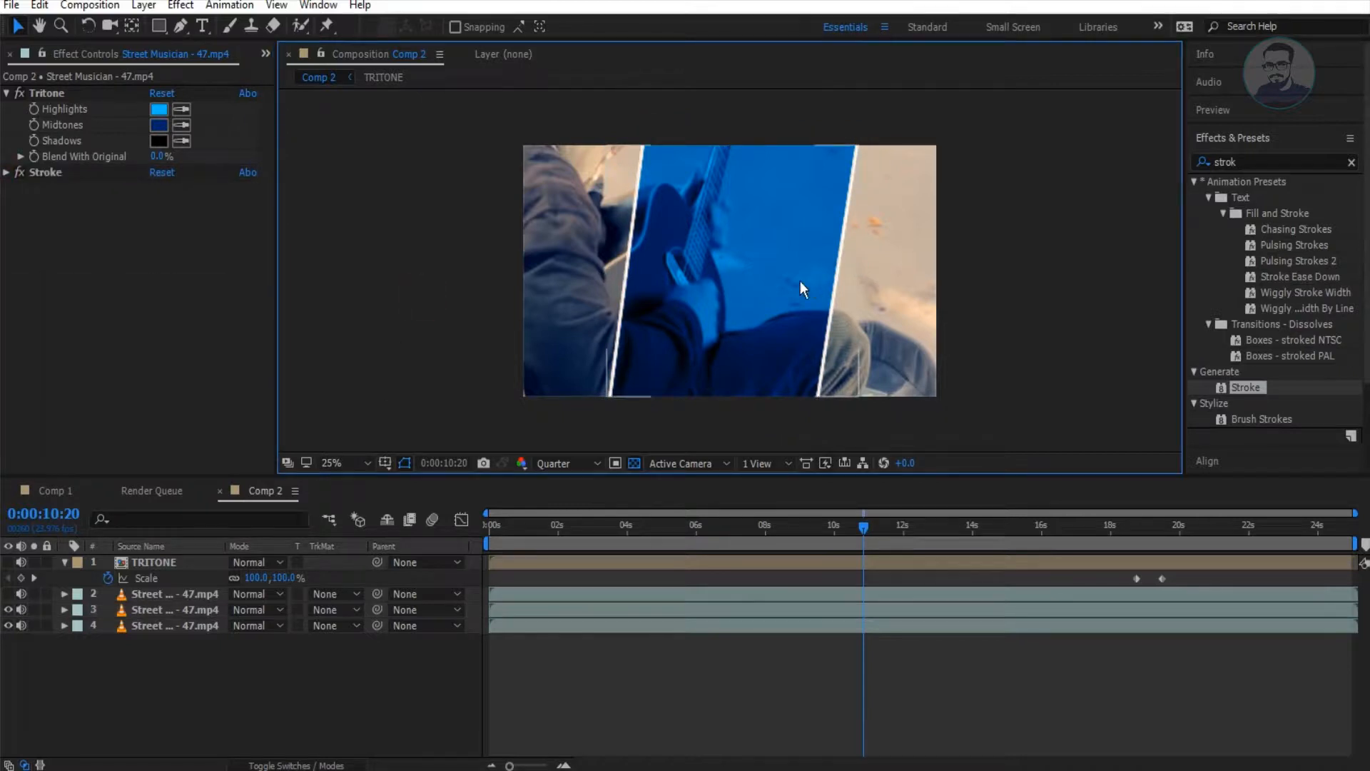
drag(726, 550, 856, 514)
Step: Apply the Tritone effect to the lowest clip copy and set its Midtones to dark grey for a black-and-white look
click(171, 627)
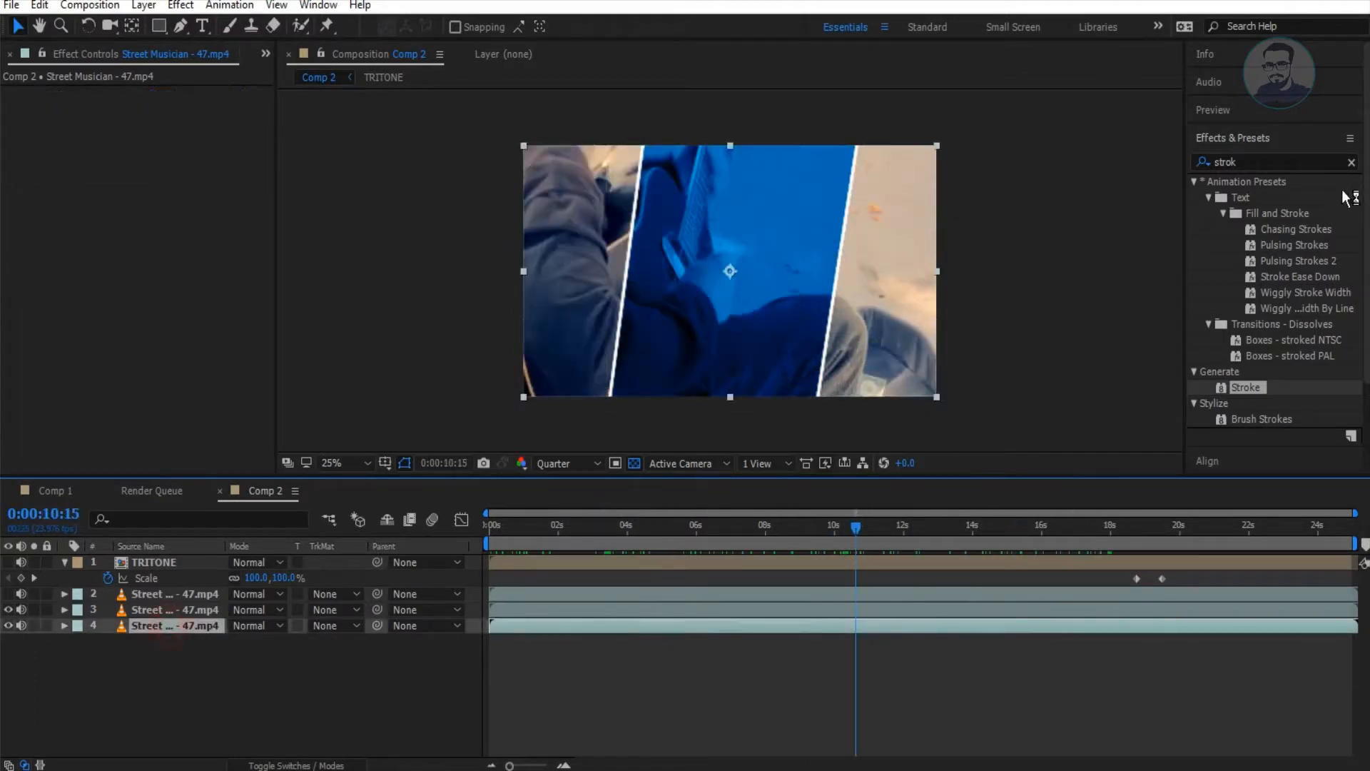
text(tritone)
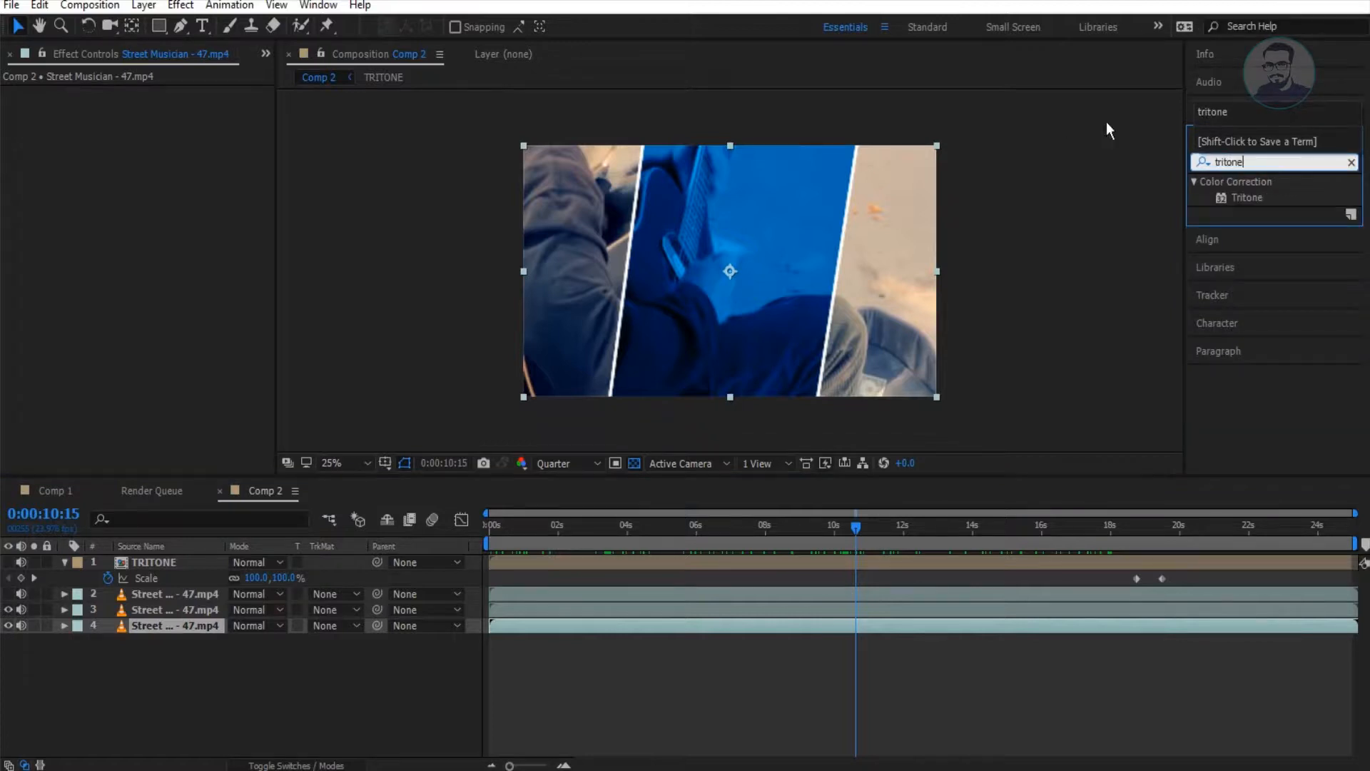
drag(1260, 197, 191, 626)
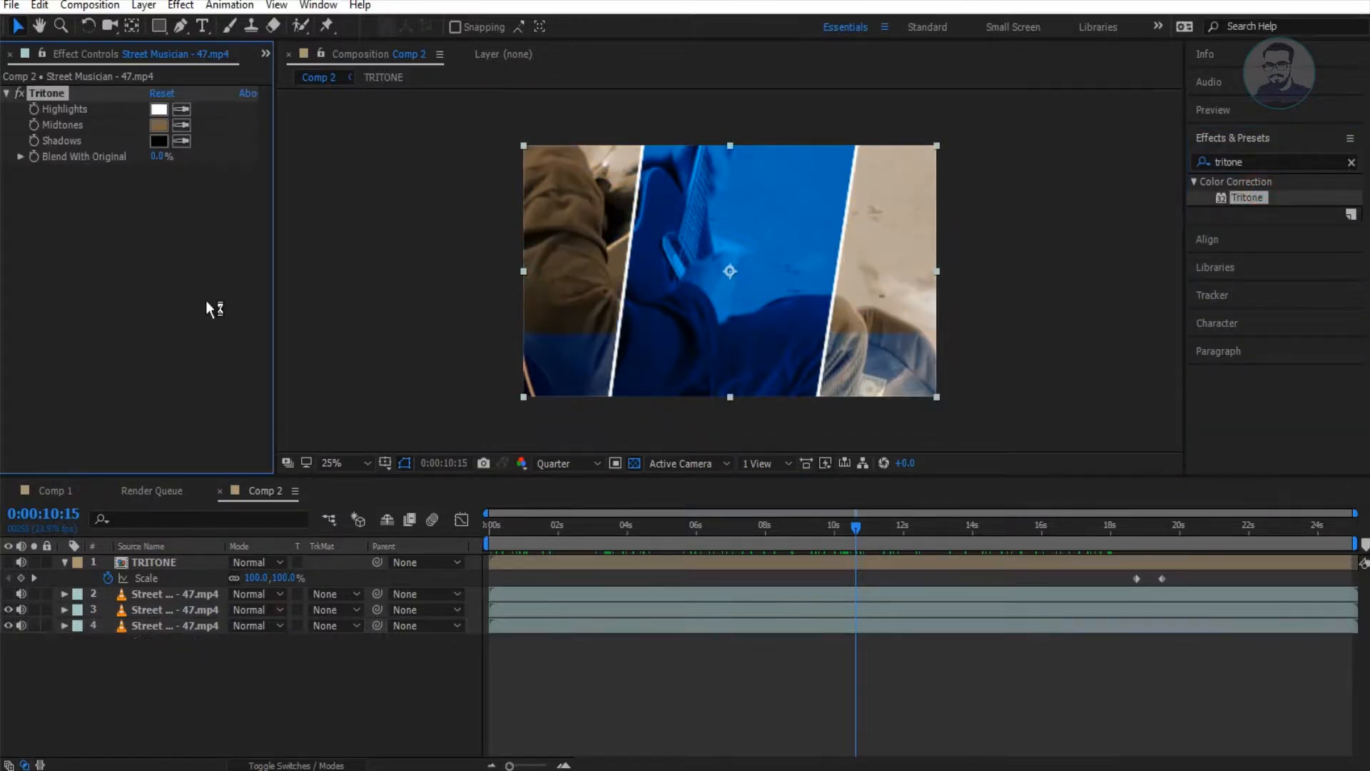
click(158, 125)
click(316, 659)
key(Return)
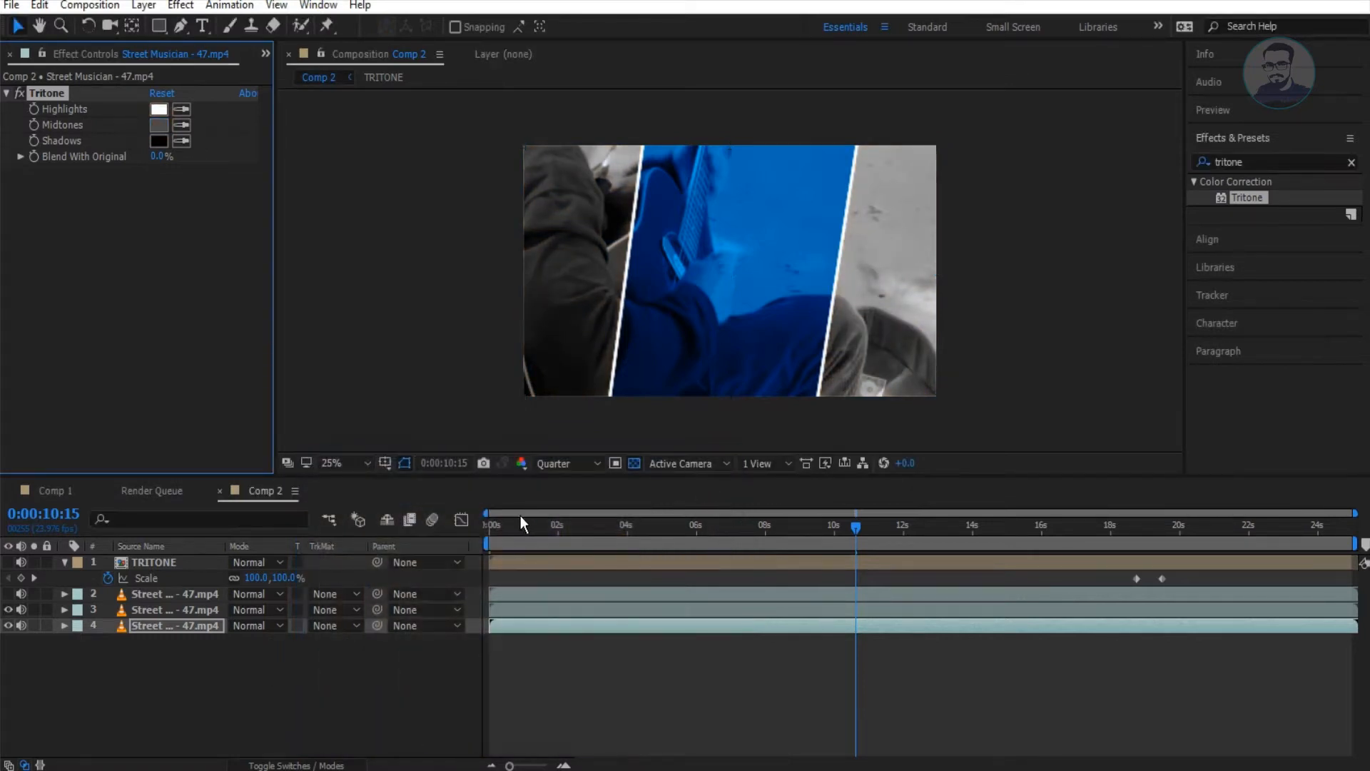
Step: Preview the composition, set the preview resolution to Full, and review it from 0:00:15:19 on to 0:00:24:05
key(space)
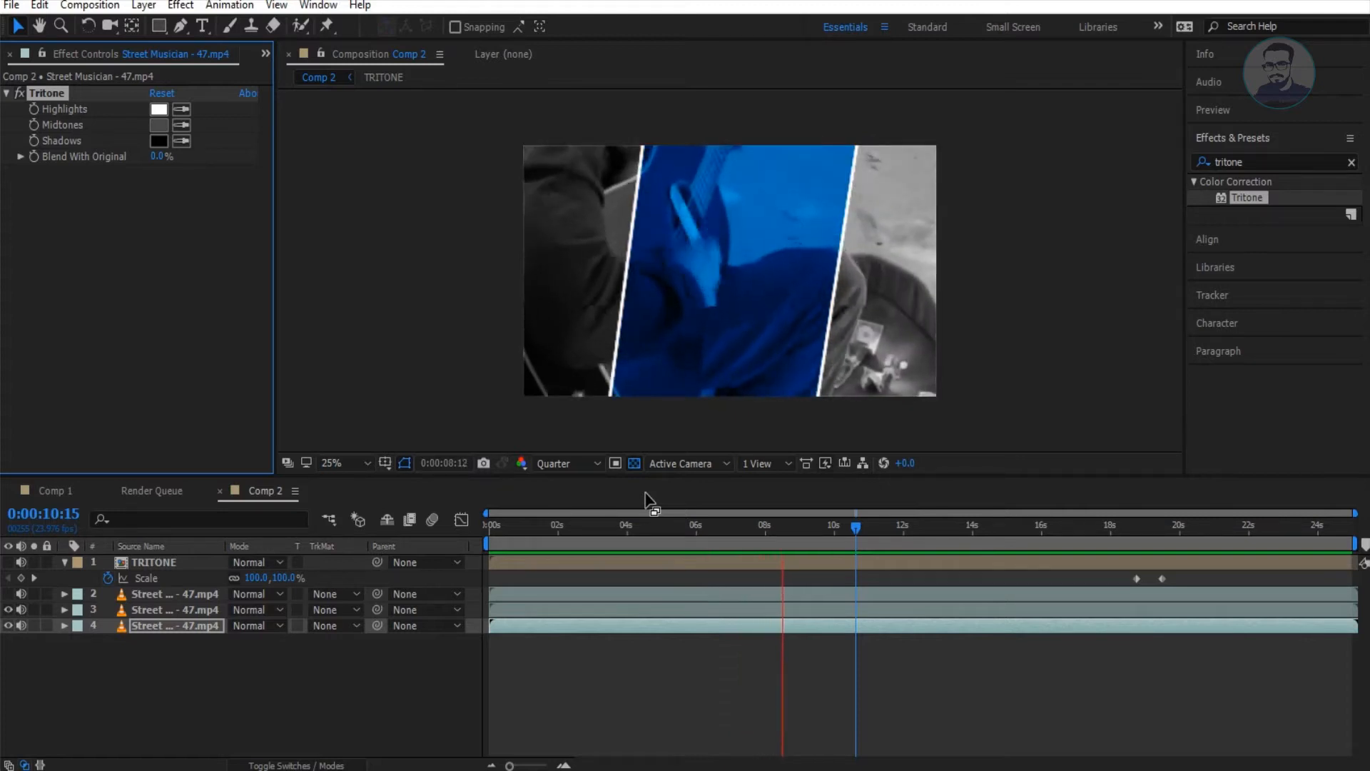
click(594, 464)
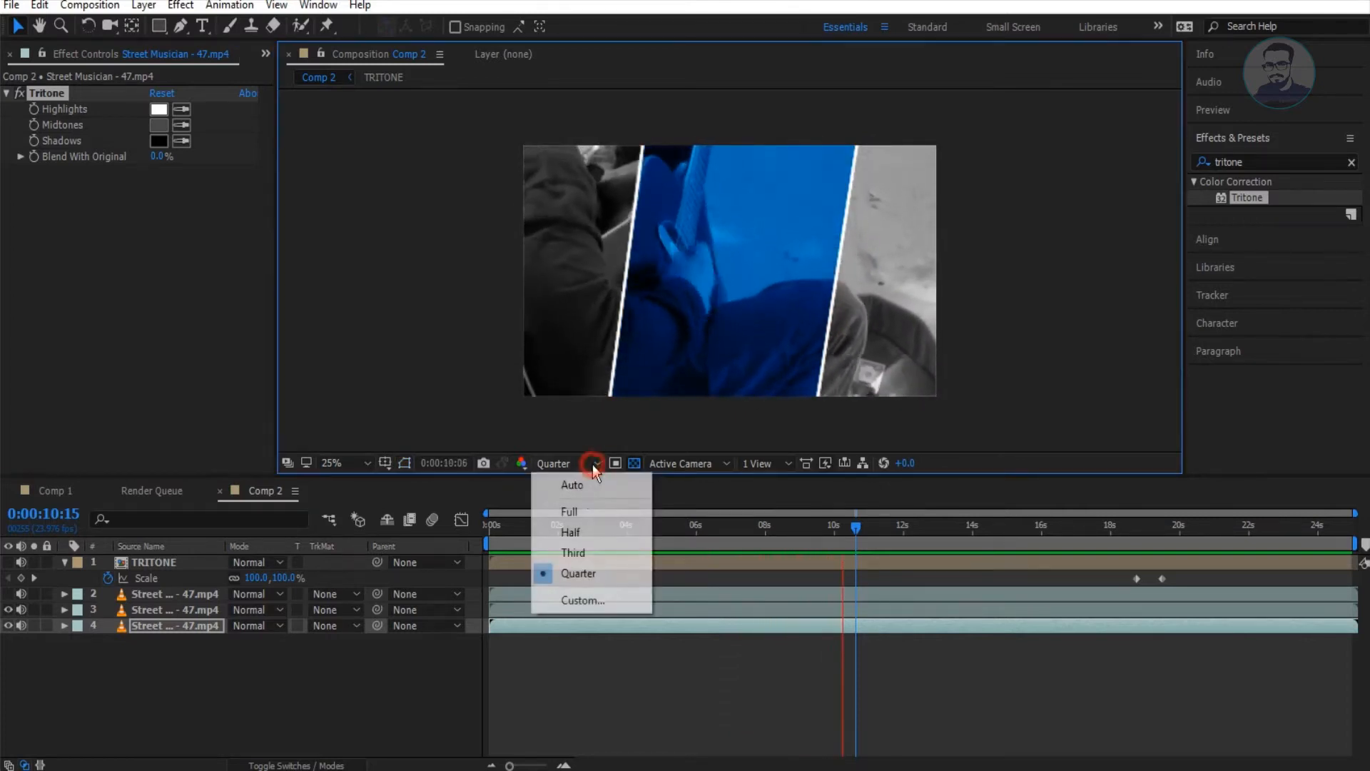
click(580, 508)
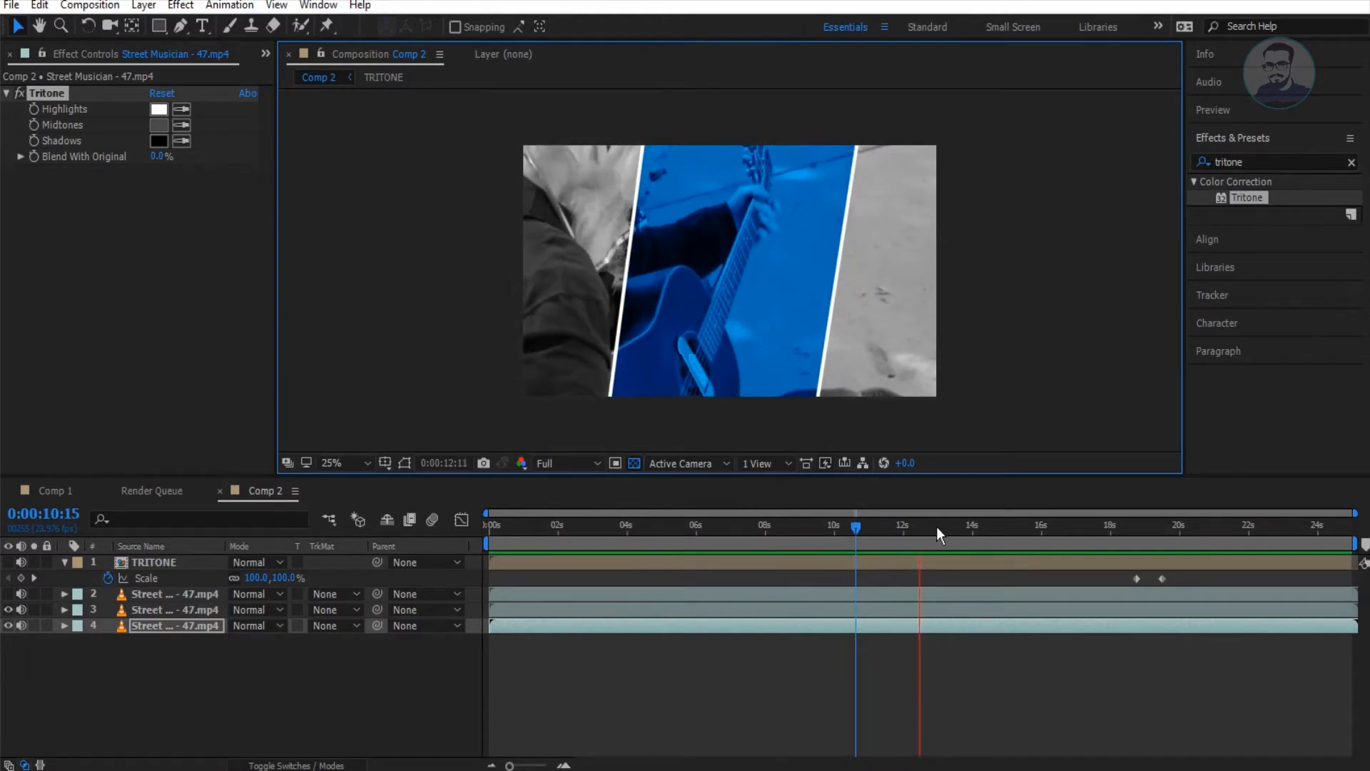
drag(855, 532, 1039, 541)
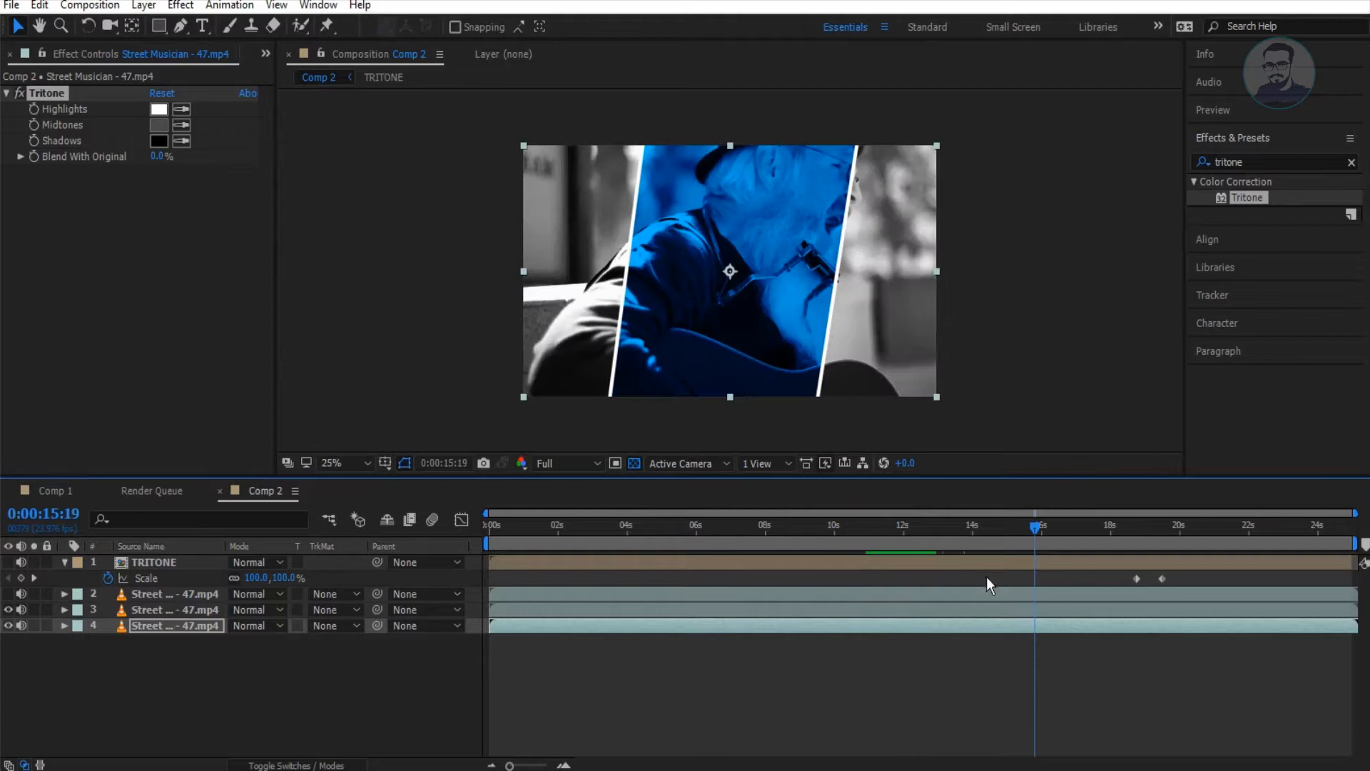
key(space)
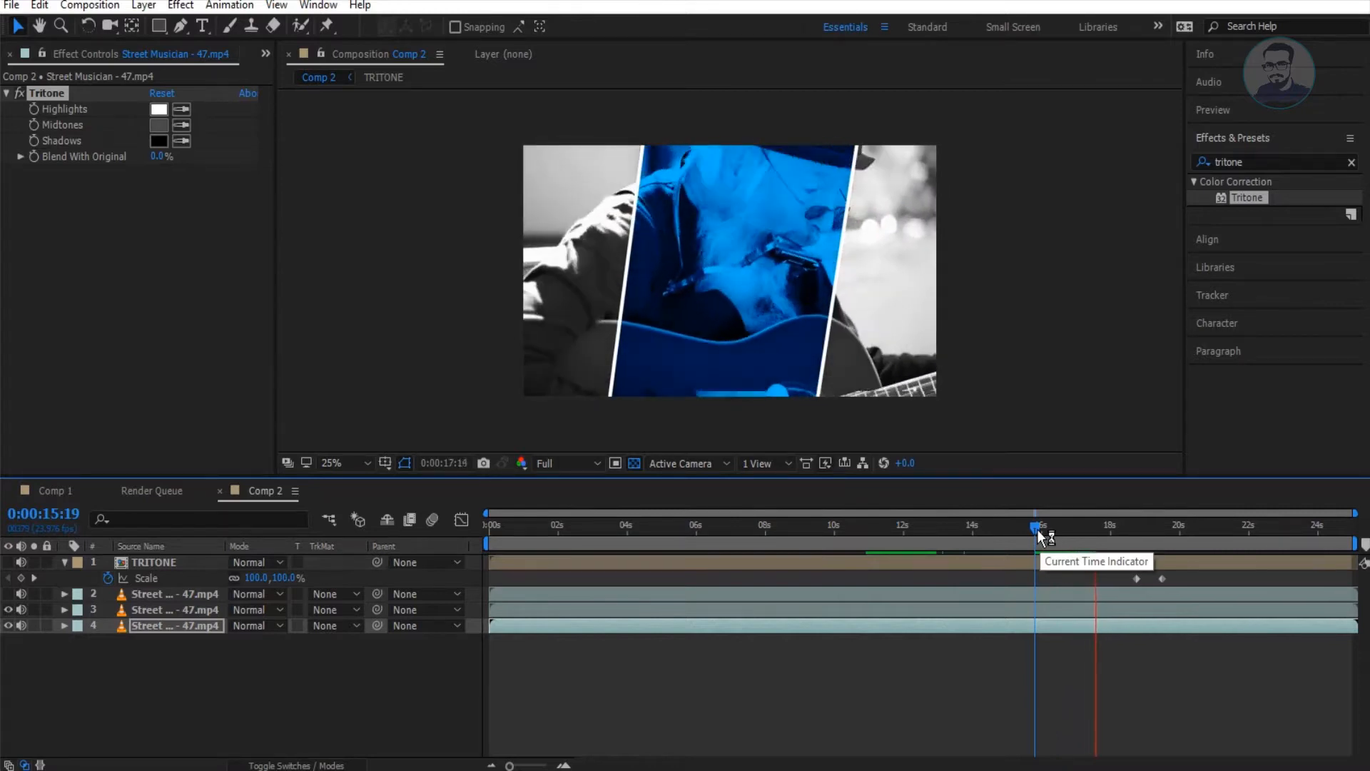
drag(1060, 528, 1324, 539)
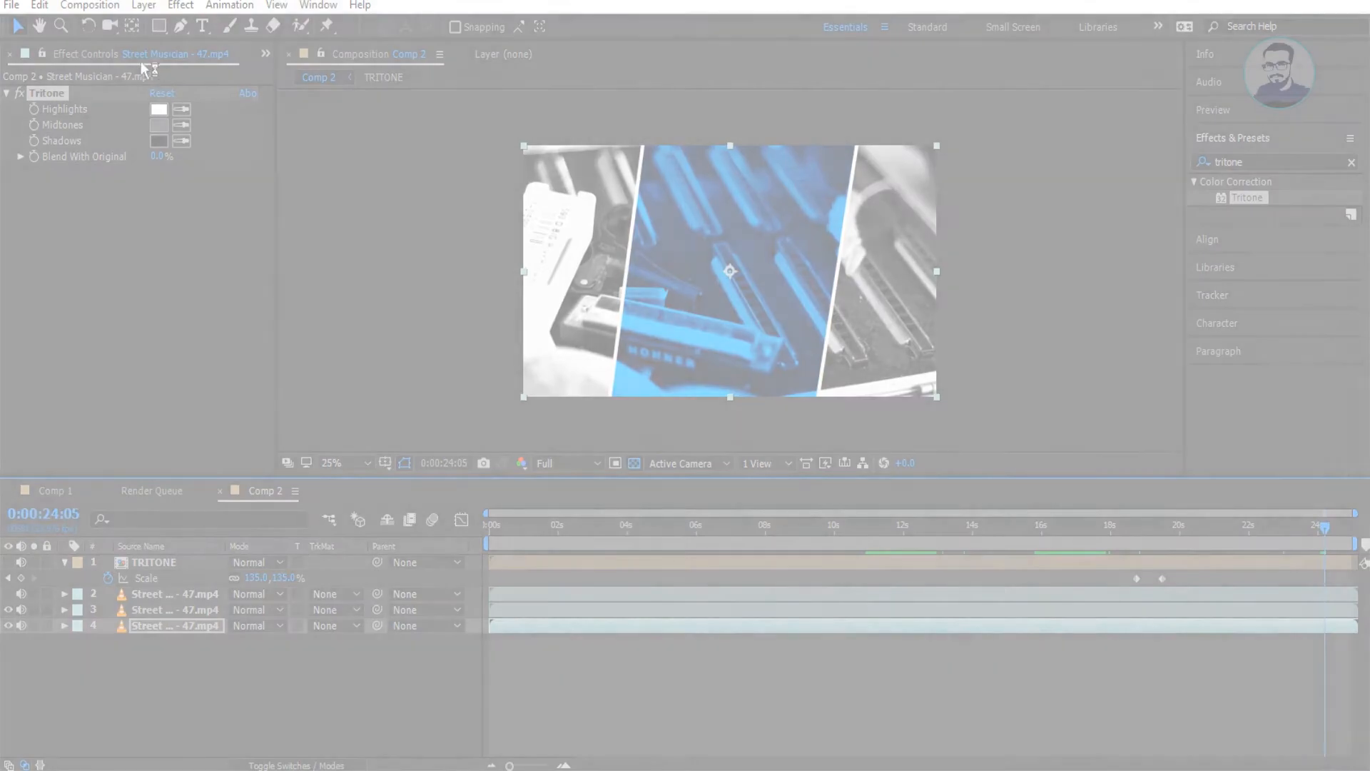